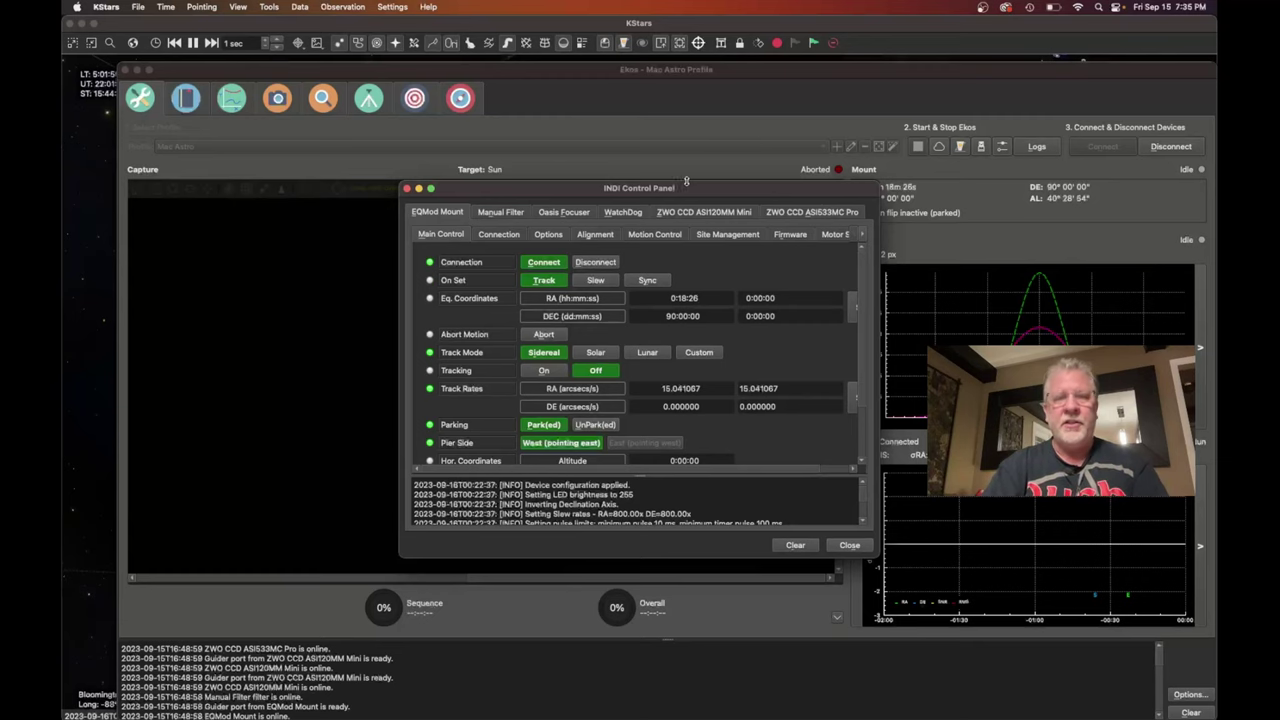
Review the mount, filter, focuser, WatchDog and both ZWO camera connections in the INDI Control Panel, and close it.
{"action": "left_click_drag", "start_coordinate": [709, 193], "coordinate": [712, 137]}
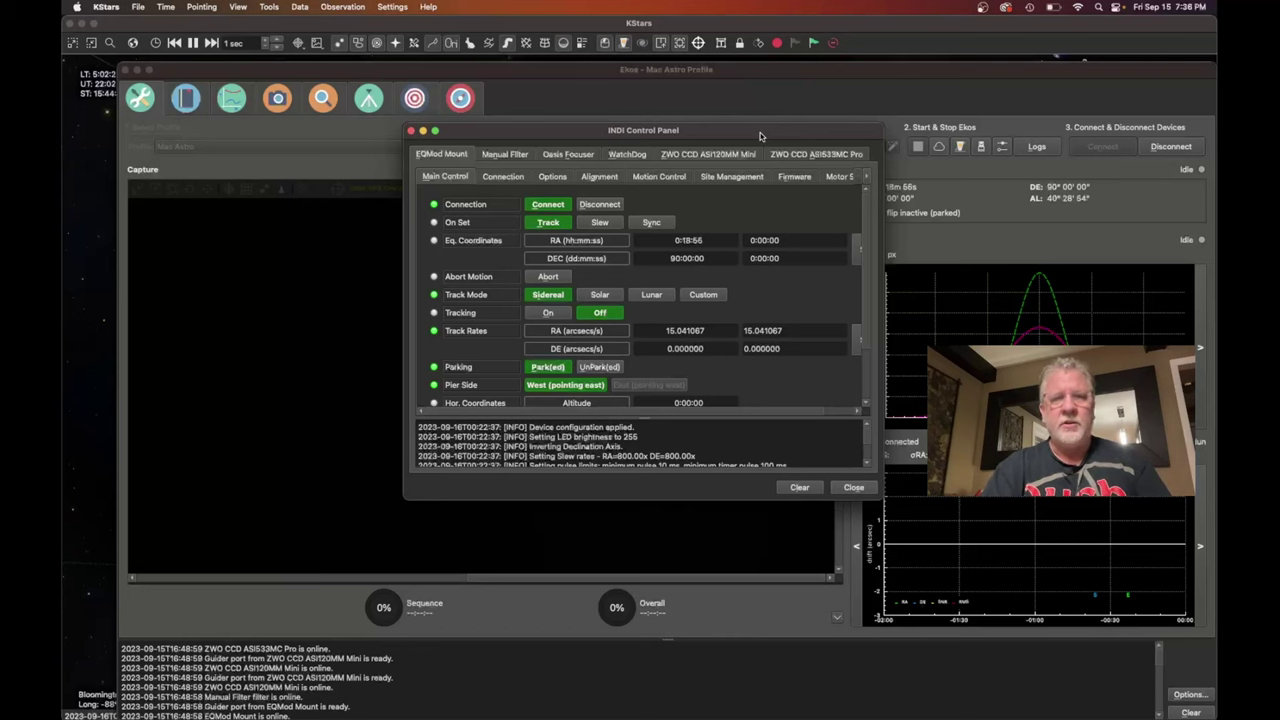
{"action": "left_click_drag", "start_coordinate": [760, 136], "coordinate": [743, 130]}
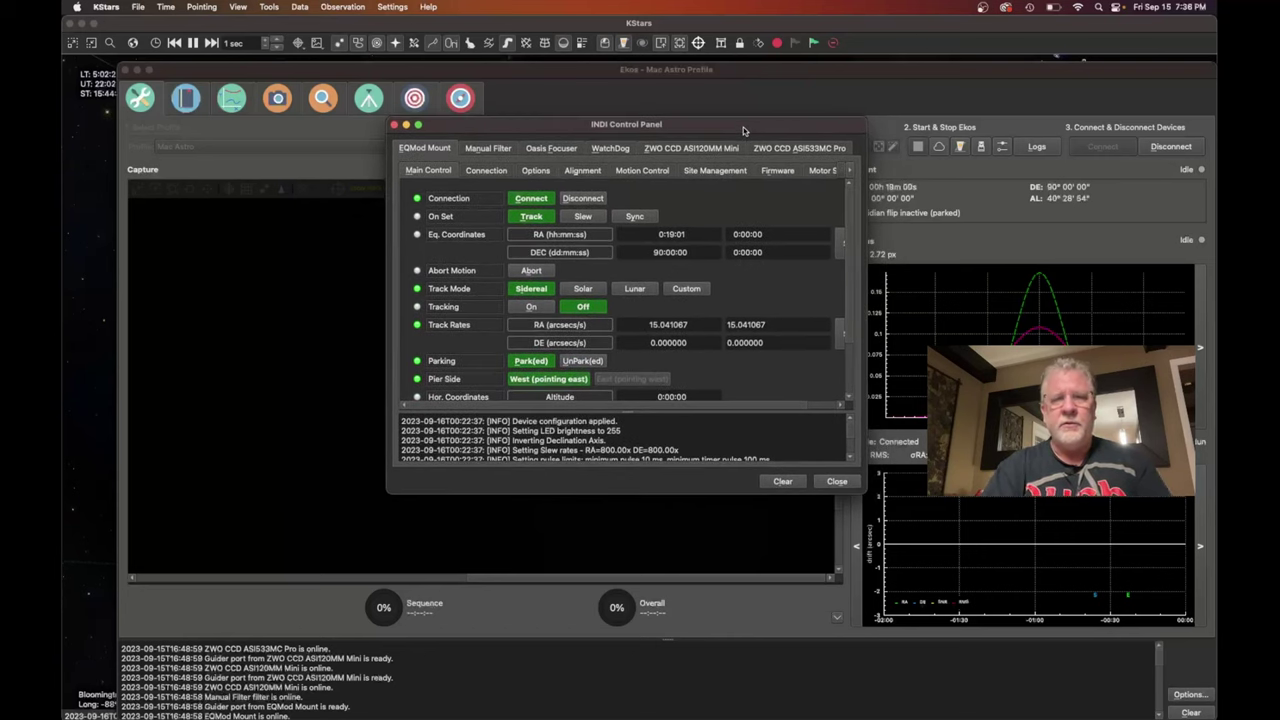
{"action": "left_click_drag", "start_coordinate": [743, 127], "coordinate": [741, 127]}
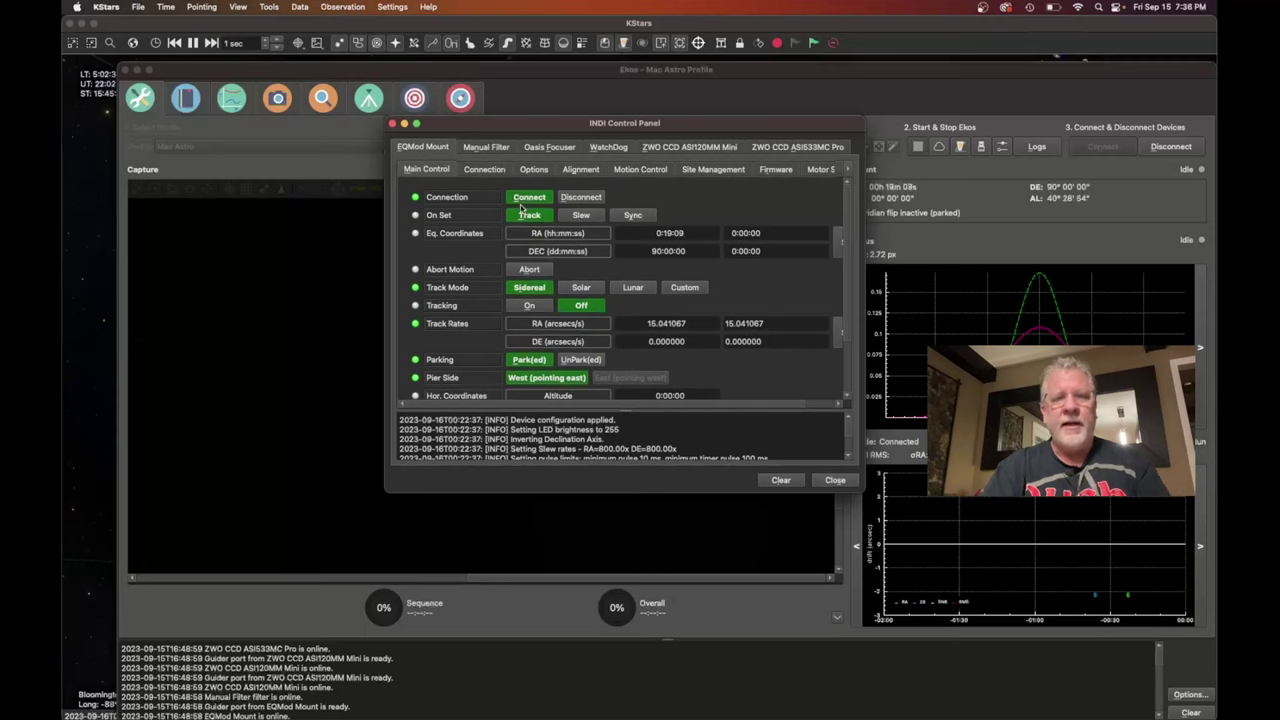
{"action": "left_click", "coordinate": [486, 150]}
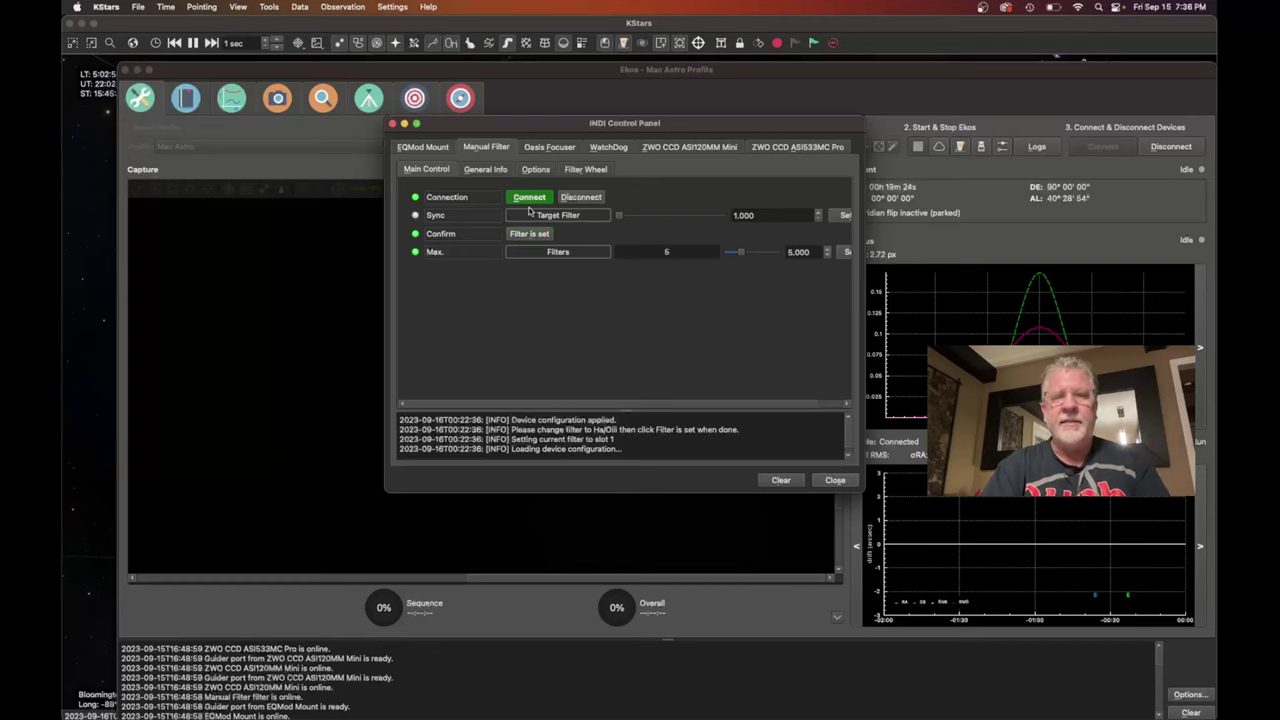
{"action": "left_click", "coordinate": [553, 148]}
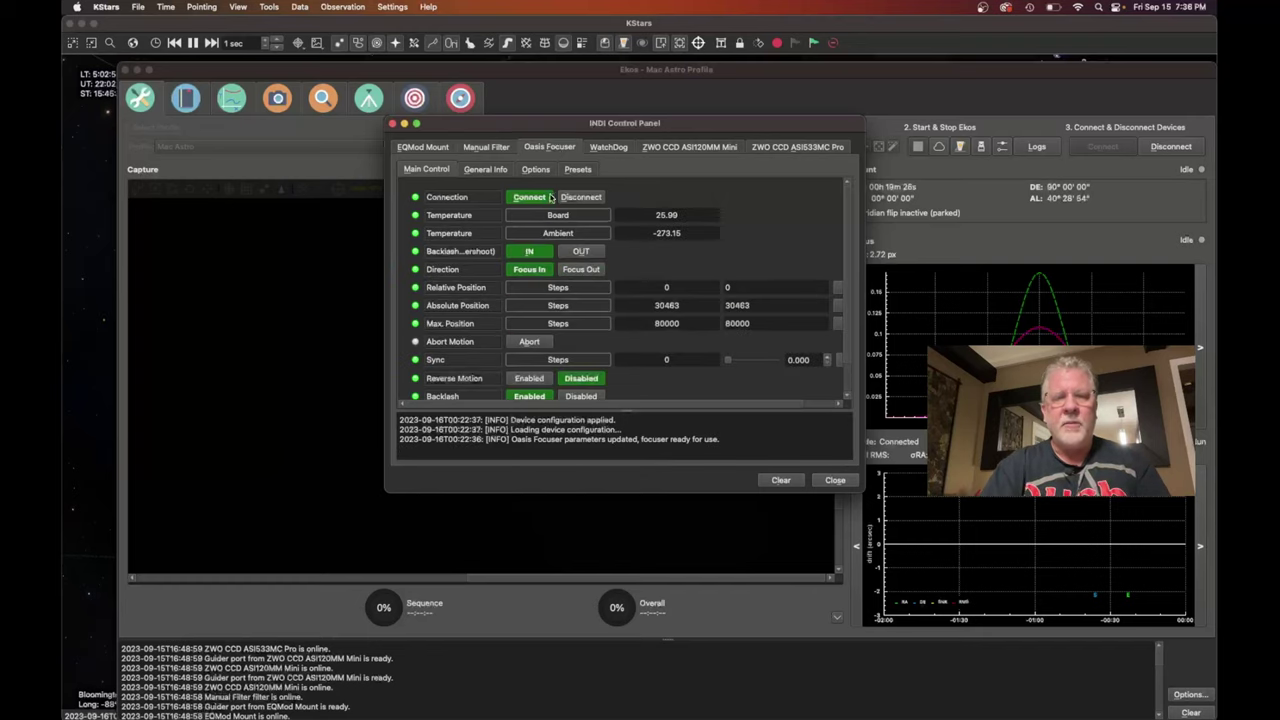
{"action": "left_click", "coordinate": [614, 148]}
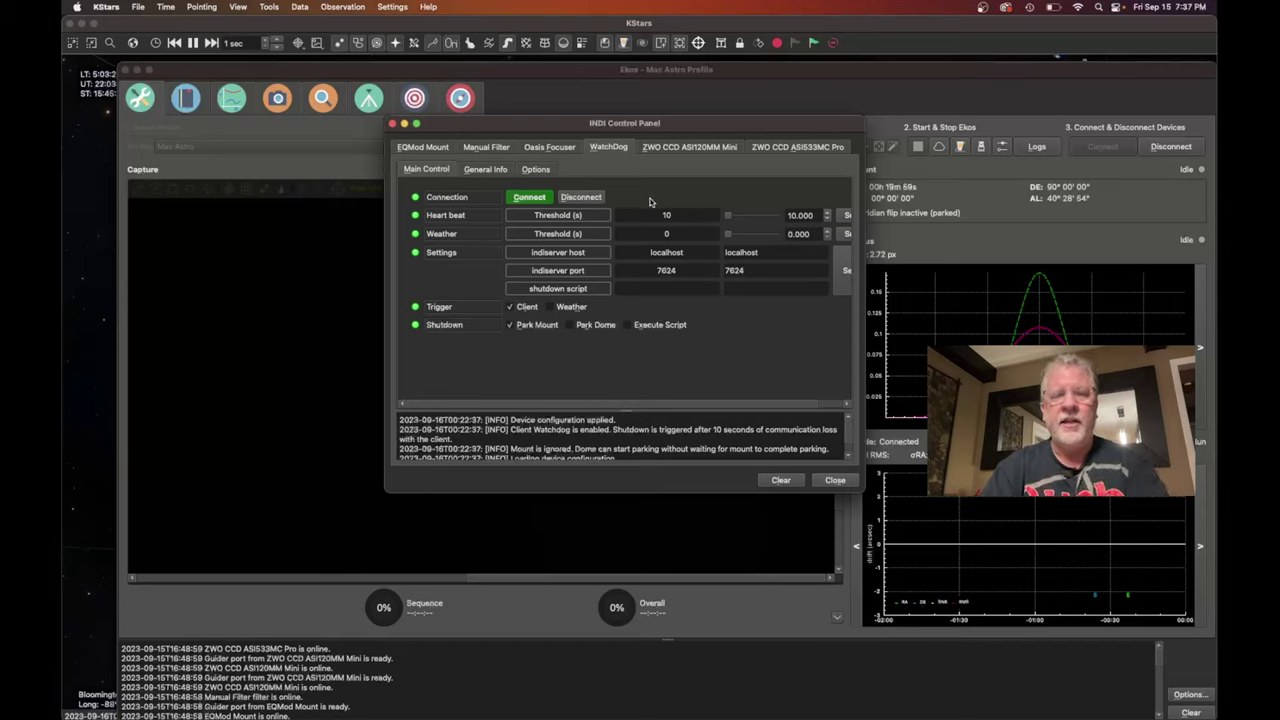
{"action": "left_click", "coordinate": [680, 147]}
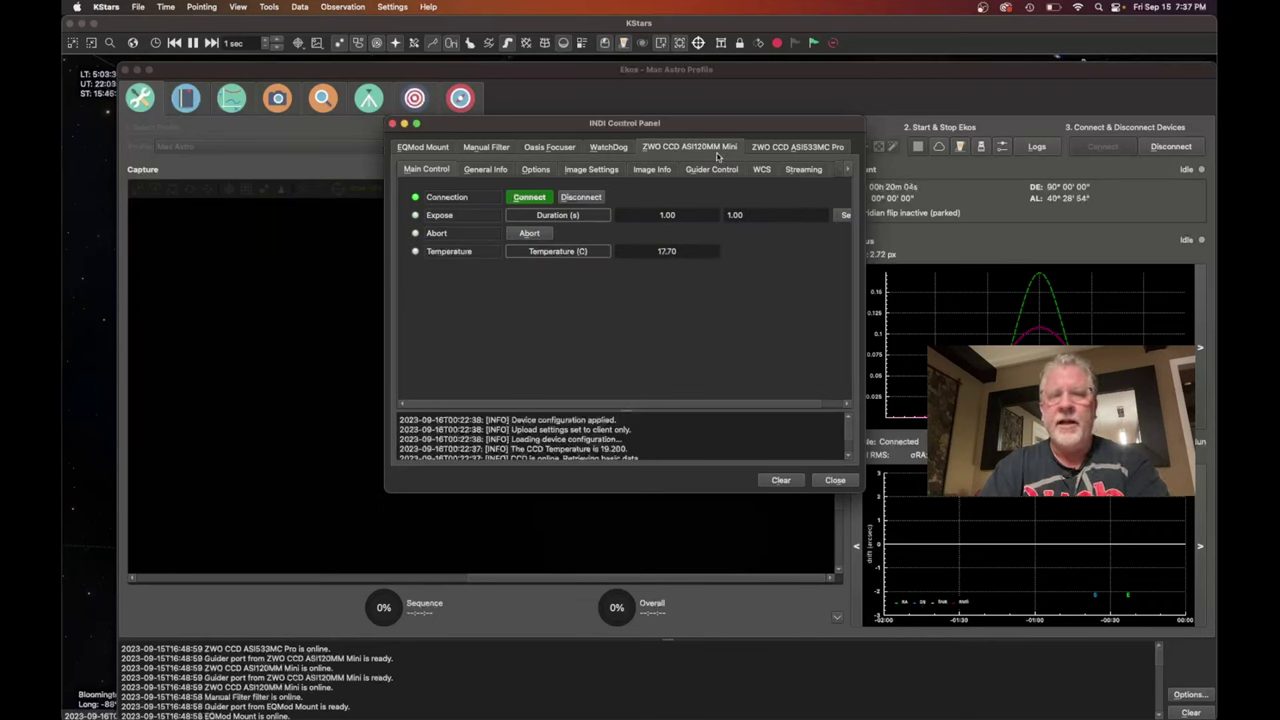
{"action": "left_click", "coordinate": [786, 150]}
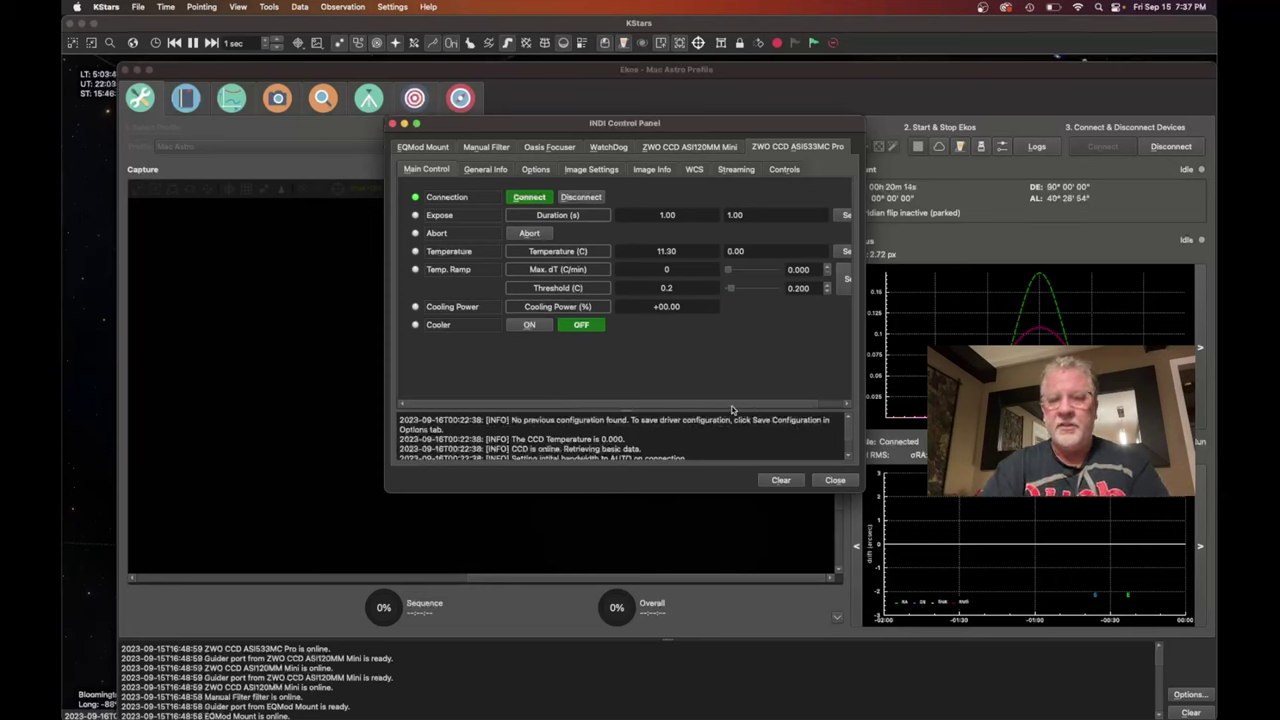
{"action": "left_click", "coordinate": [838, 482]}
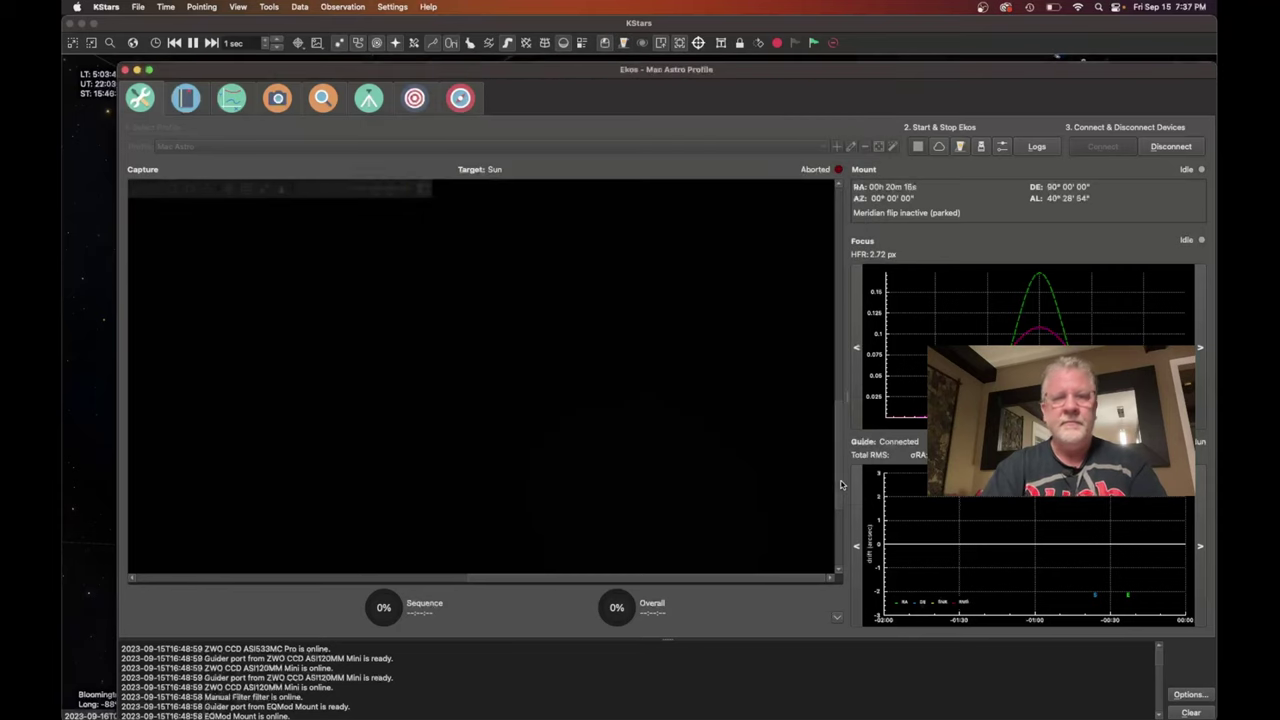
Load the M27 L-Enhance capture sequence dated 09-14 from Pictures/Astrophotography/Capture Sequences and apply its -10 camera cooling temperature.
{"action": "left_click", "coordinate": [284, 100]}
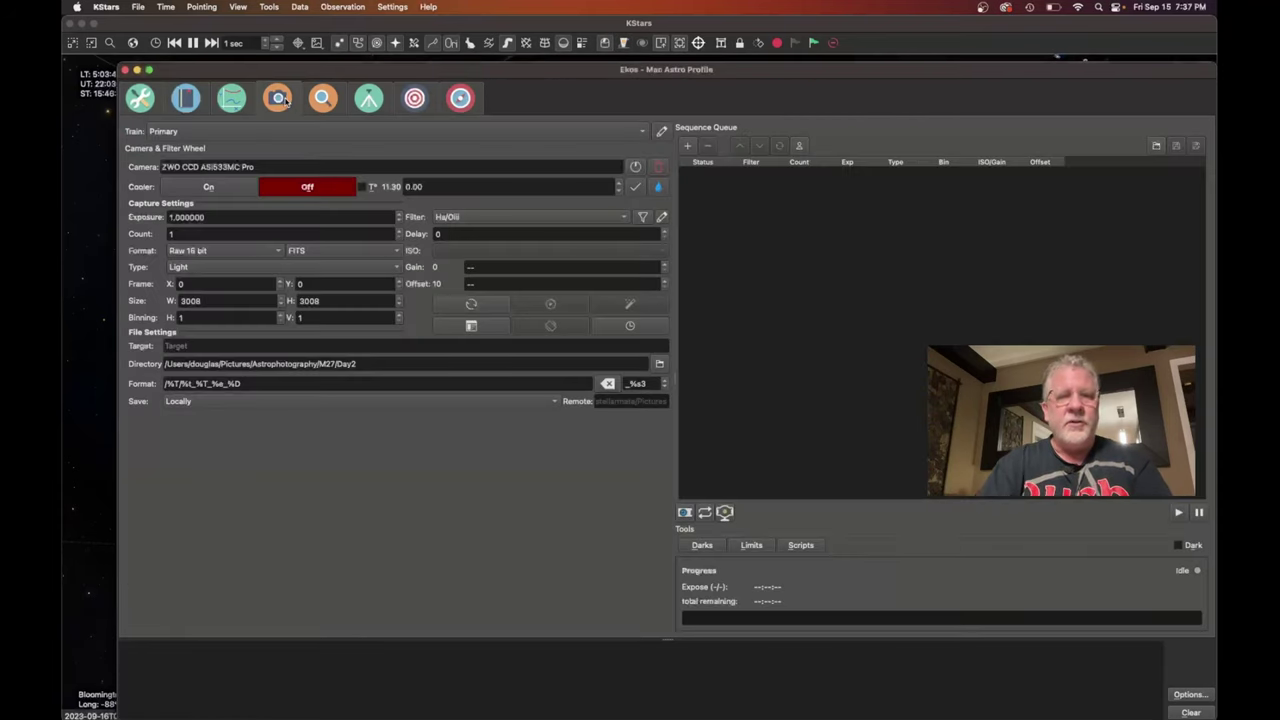
{"action": "left_click", "coordinate": [1156, 147]}
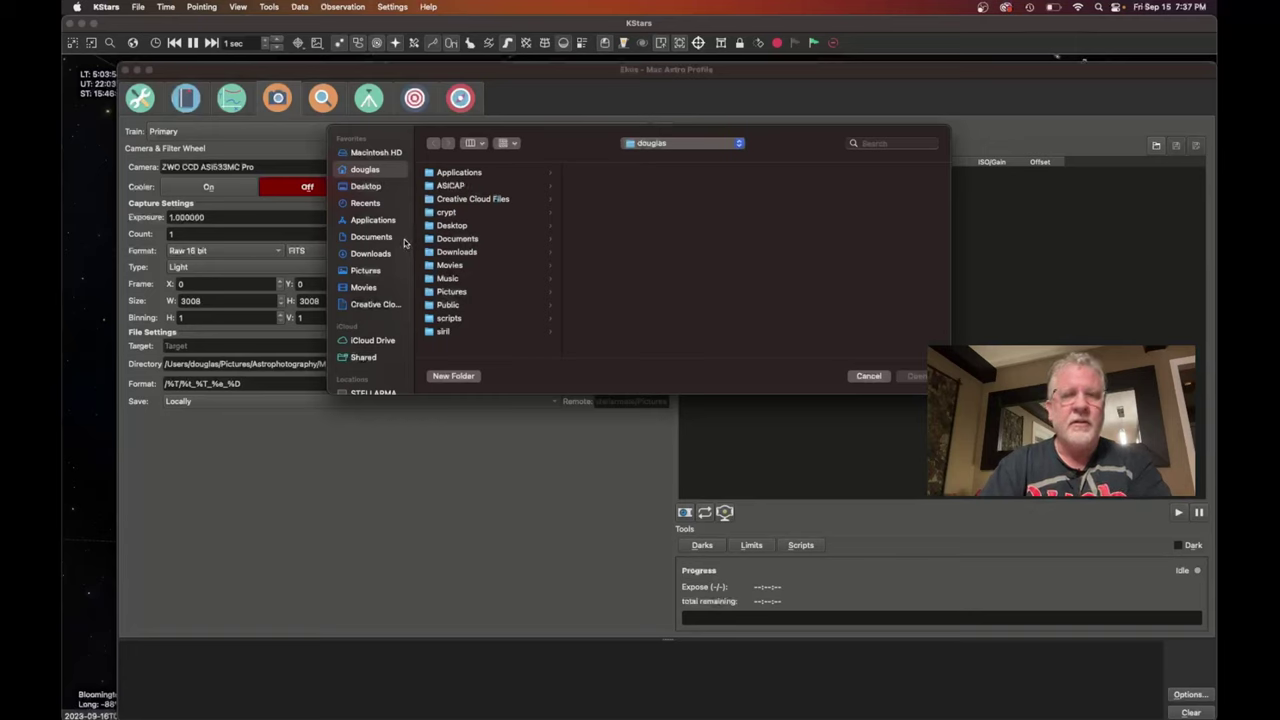
{"action": "left_click", "coordinate": [379, 272]}
{"action": "left_click", "coordinate": [467, 174]}
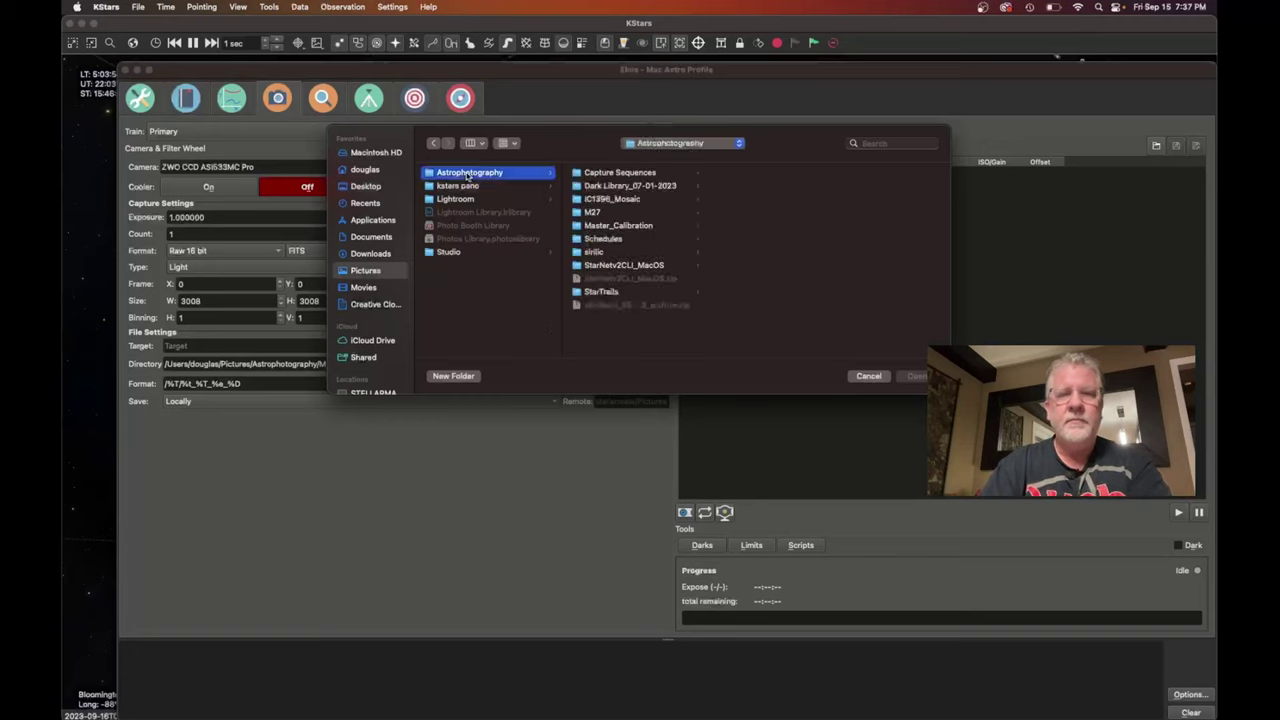
{"action": "left_click", "coordinate": [604, 214]}
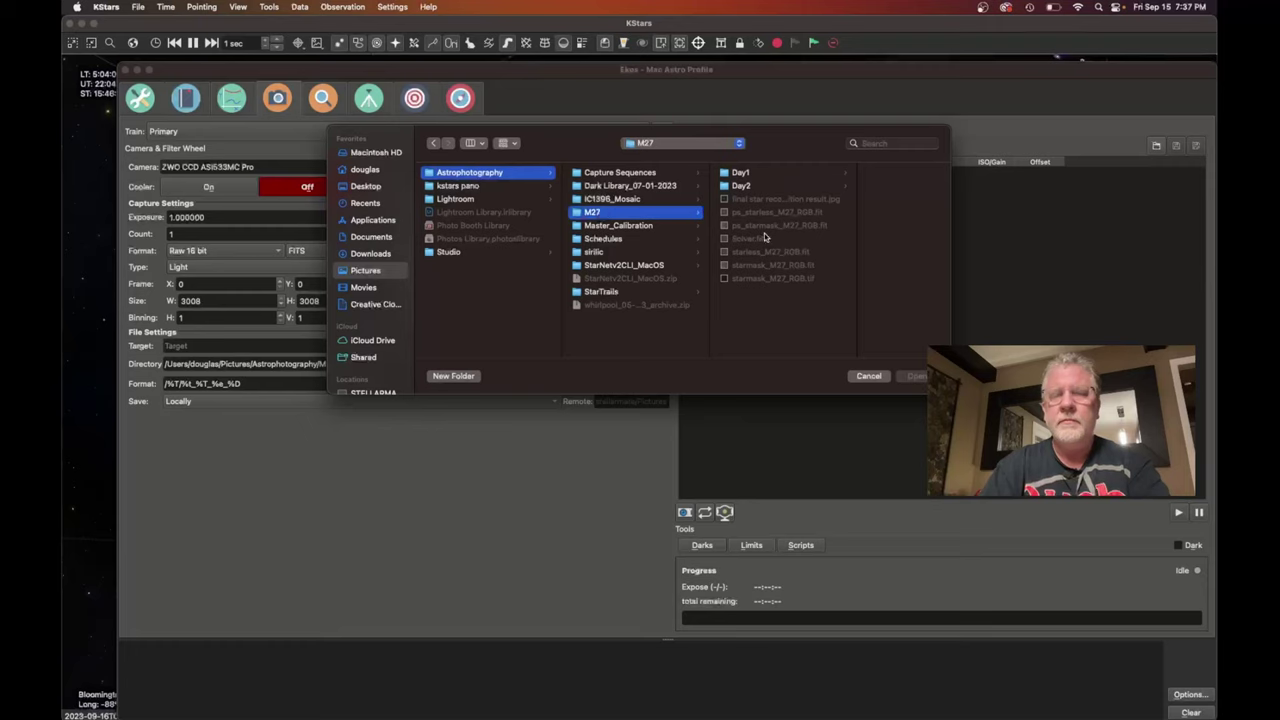
{"action": "left_click", "coordinate": [637, 174]}
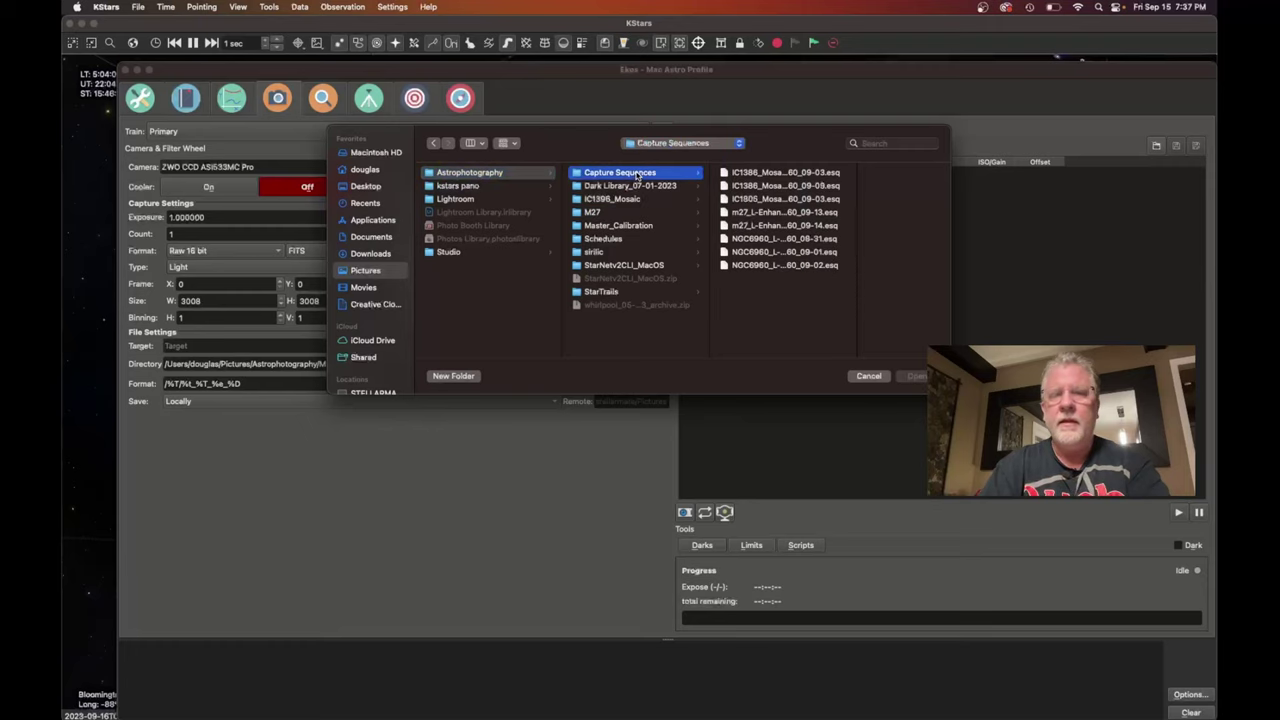
{"action": "left_click", "coordinate": [768, 226]}
{"action": "left_click", "coordinate": [916, 376]}
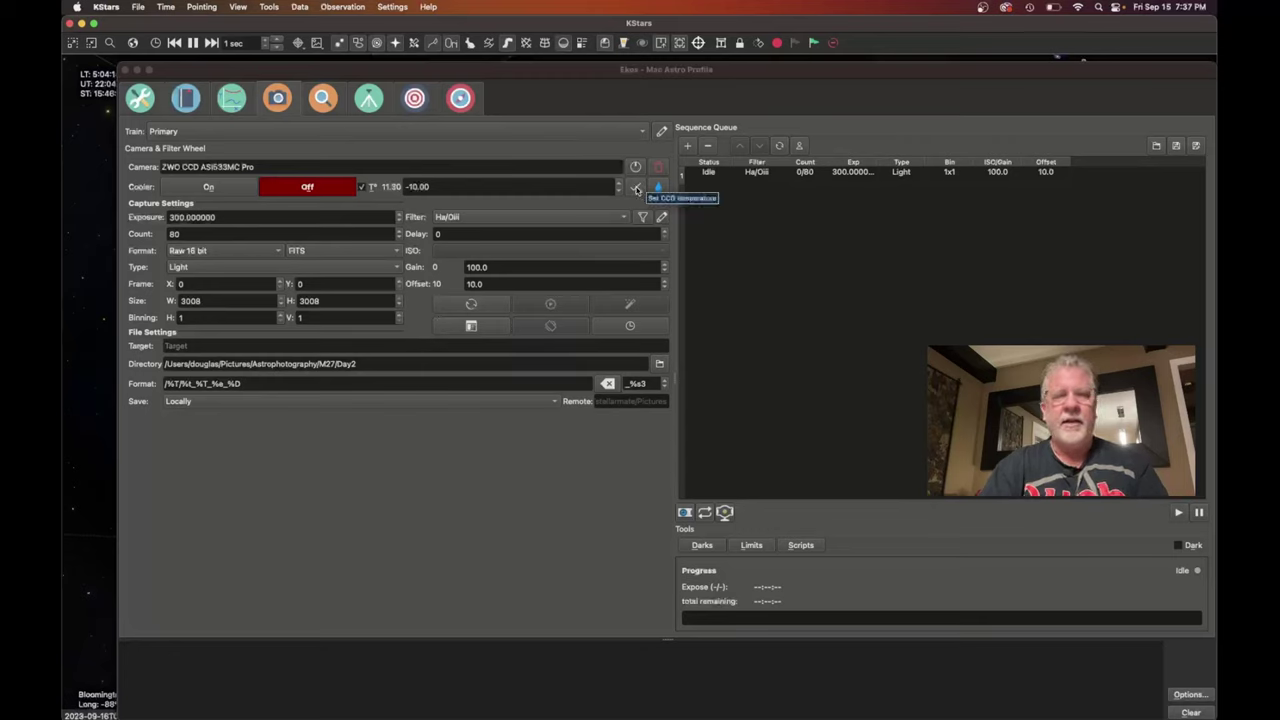
{"action": "left_click", "coordinate": [636, 189]}
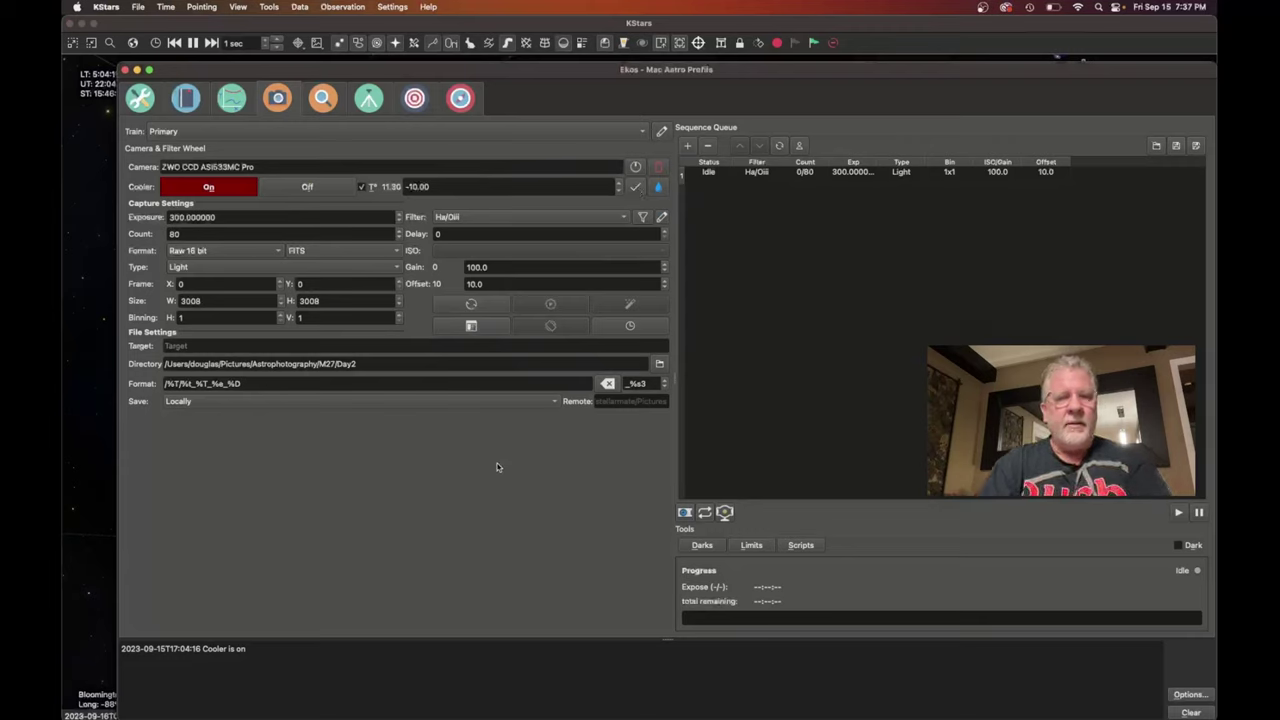
Create a folder named Day3 inside Pictures/Astrophotography/M27 and choose it as the capture directory.
{"action": "left_click", "coordinate": [377, 365]}
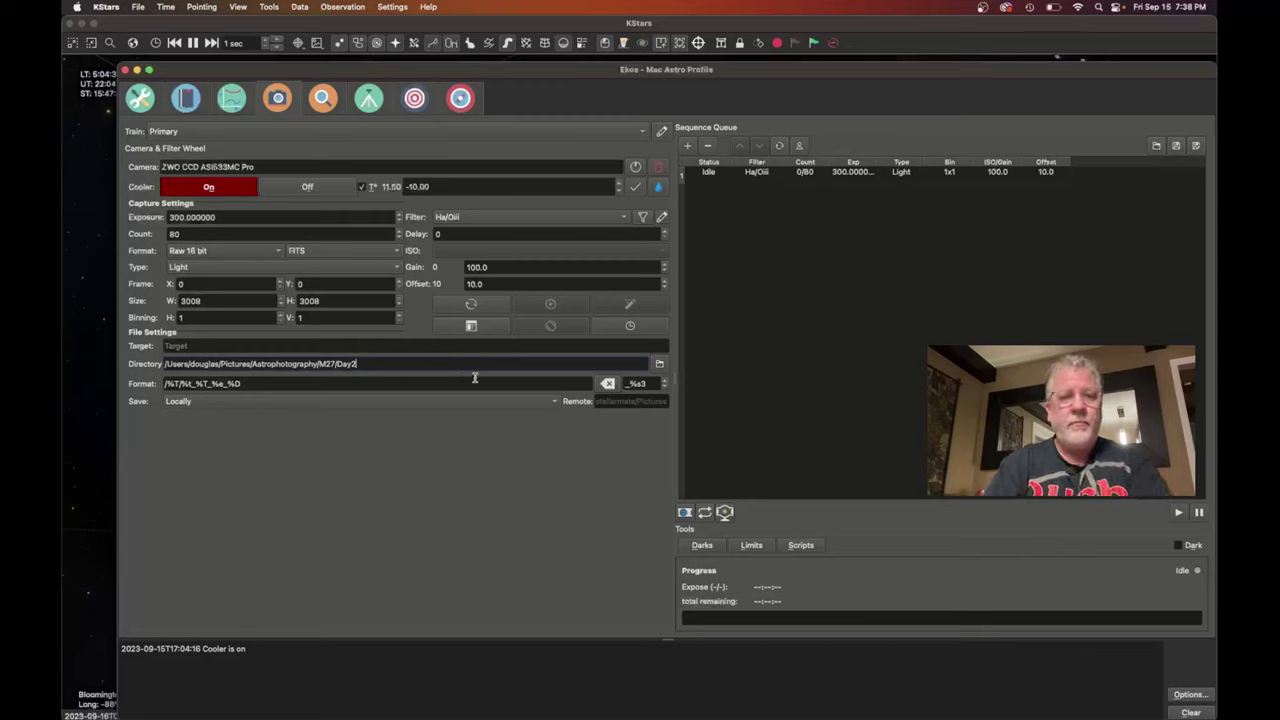
{"action": "left_click", "coordinate": [659, 365]}
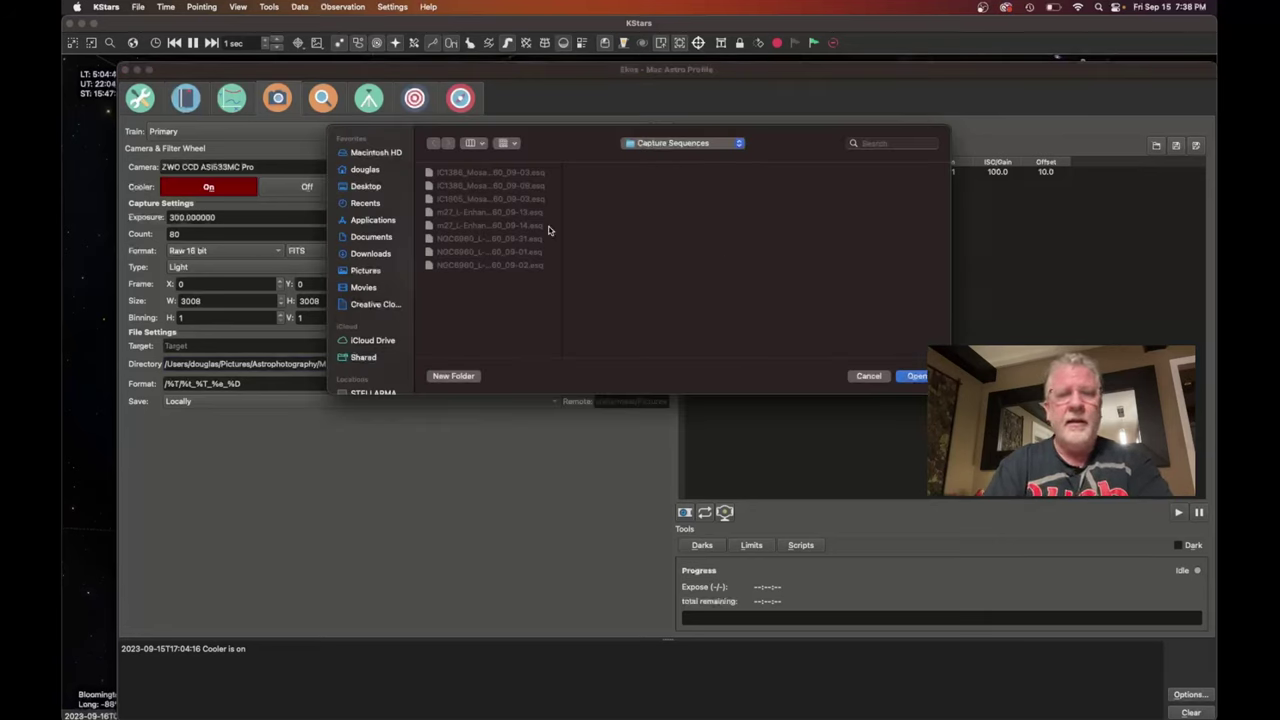
{"action": "left_click", "coordinate": [724, 146]}
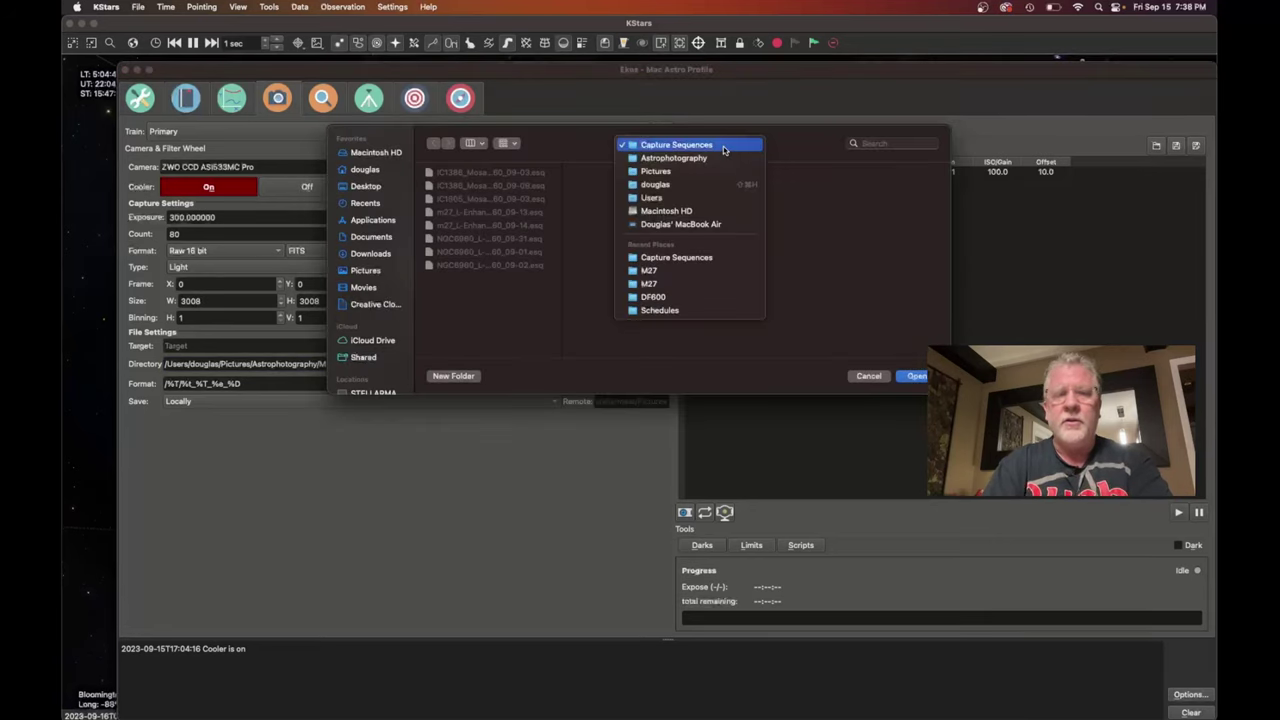
{"action": "left_click", "coordinate": [655, 171]}
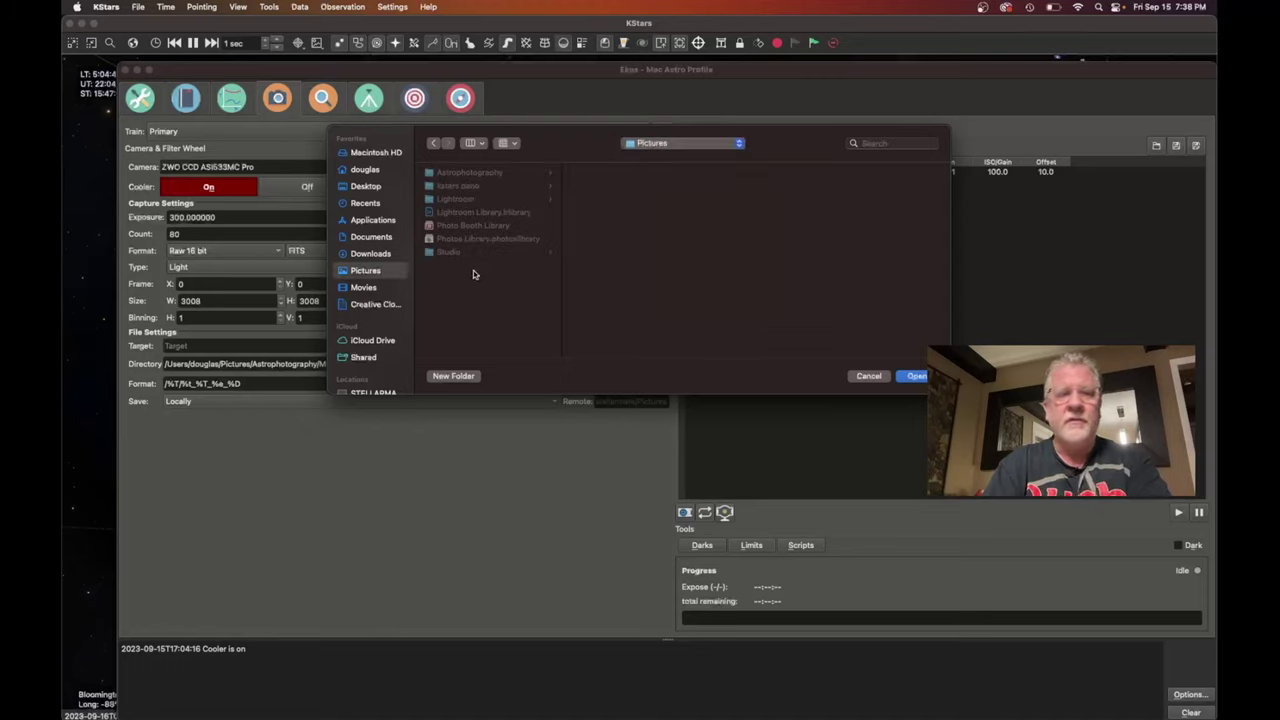
{"action": "left_click", "coordinate": [466, 176]}
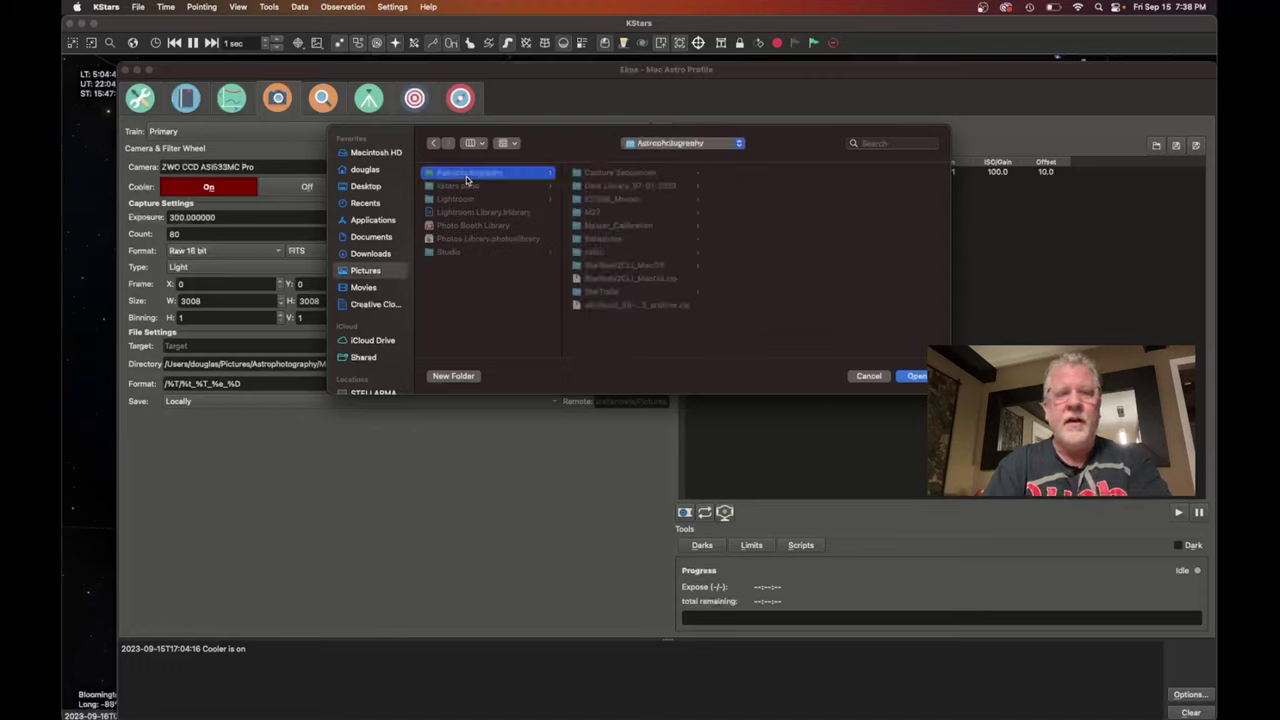
{"action": "left_click", "coordinate": [595, 214]}
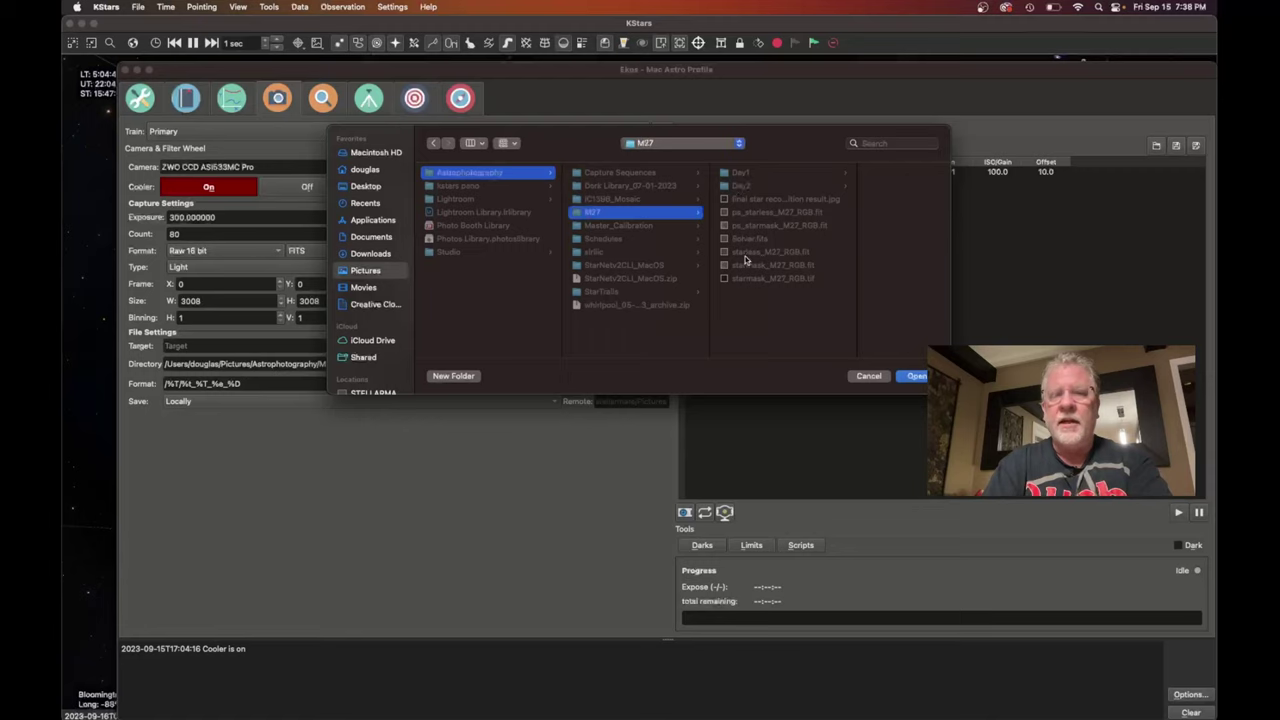
{"action": "left_click", "coordinate": [467, 376]}
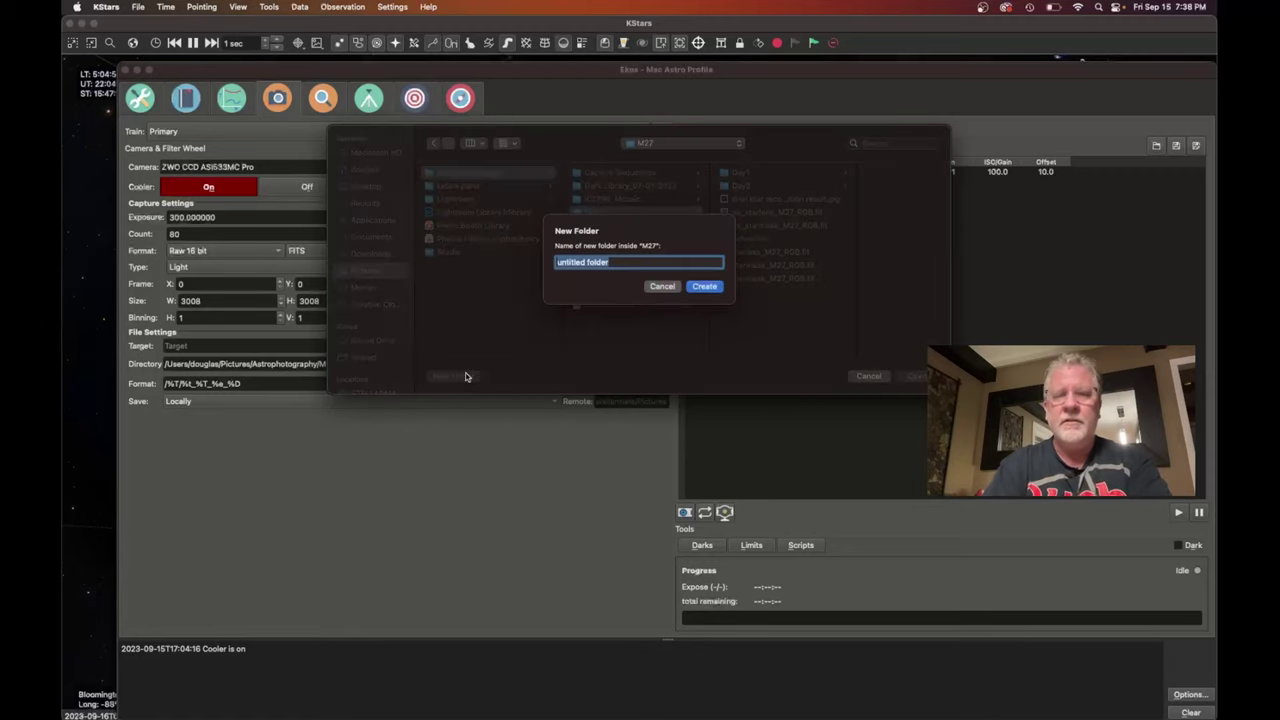
{"action": "type", "text": "Day3"}
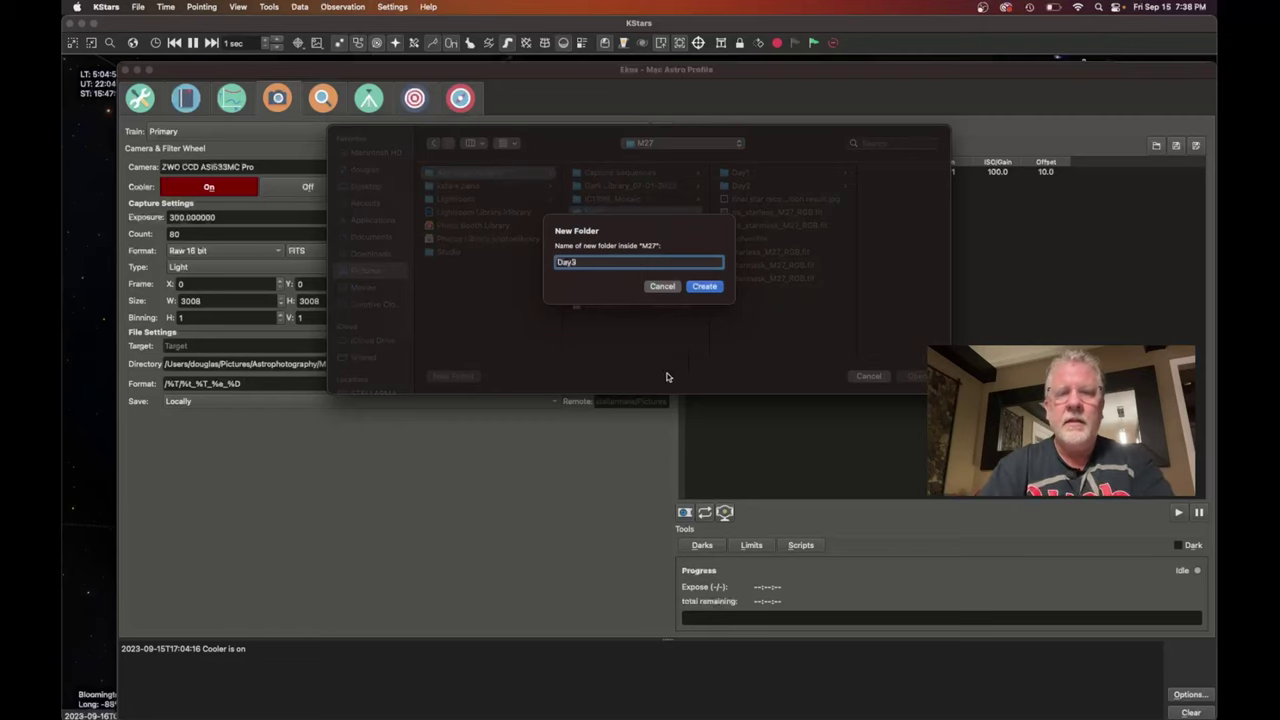
{"action": "left_click", "coordinate": [697, 291]}
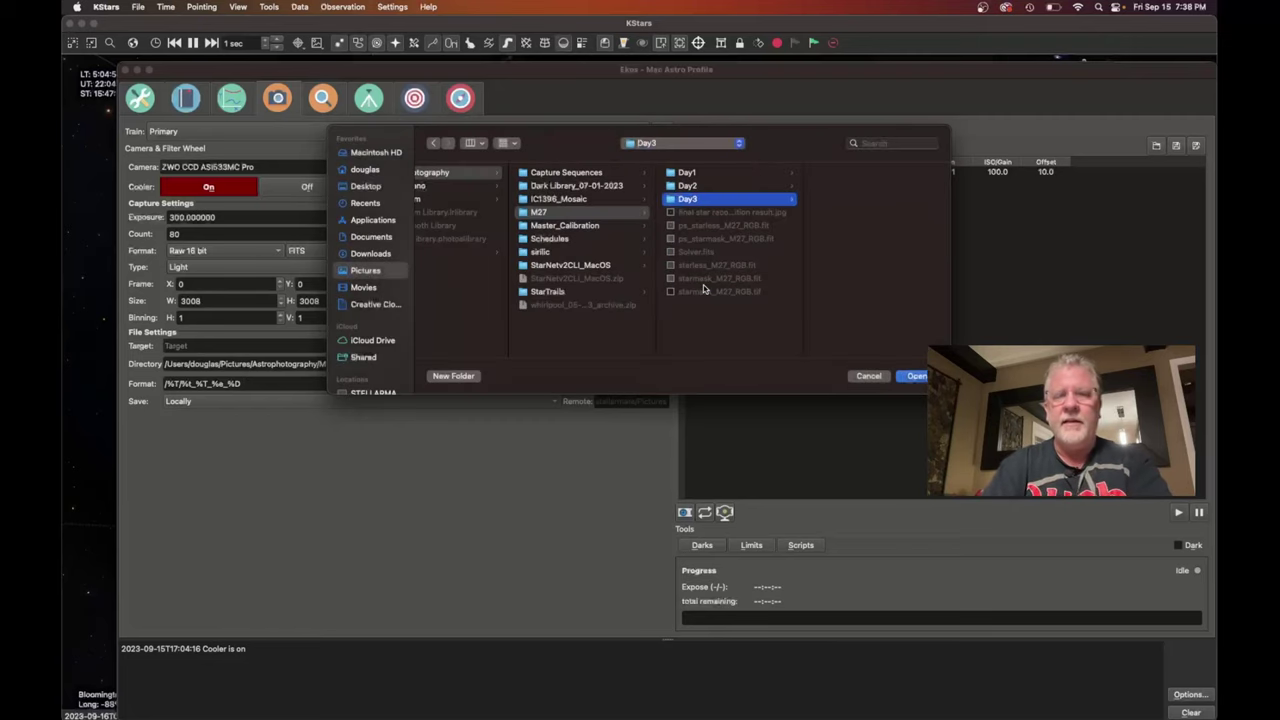
{"action": "left_click", "coordinate": [916, 376]}
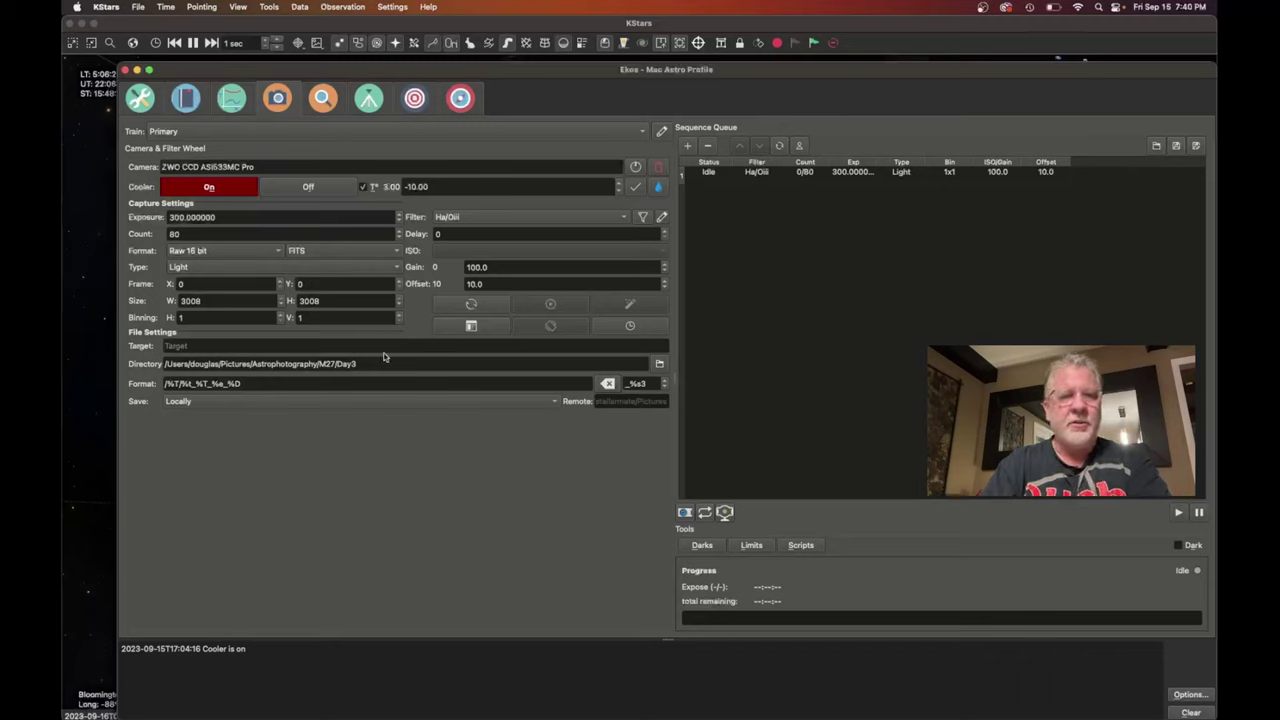
Edit the queued Ha/Oiii job to use the Astrophotography/M27/Day3 directory and apply the job changes.
{"action": "left_click", "coordinate": [761, 173]}
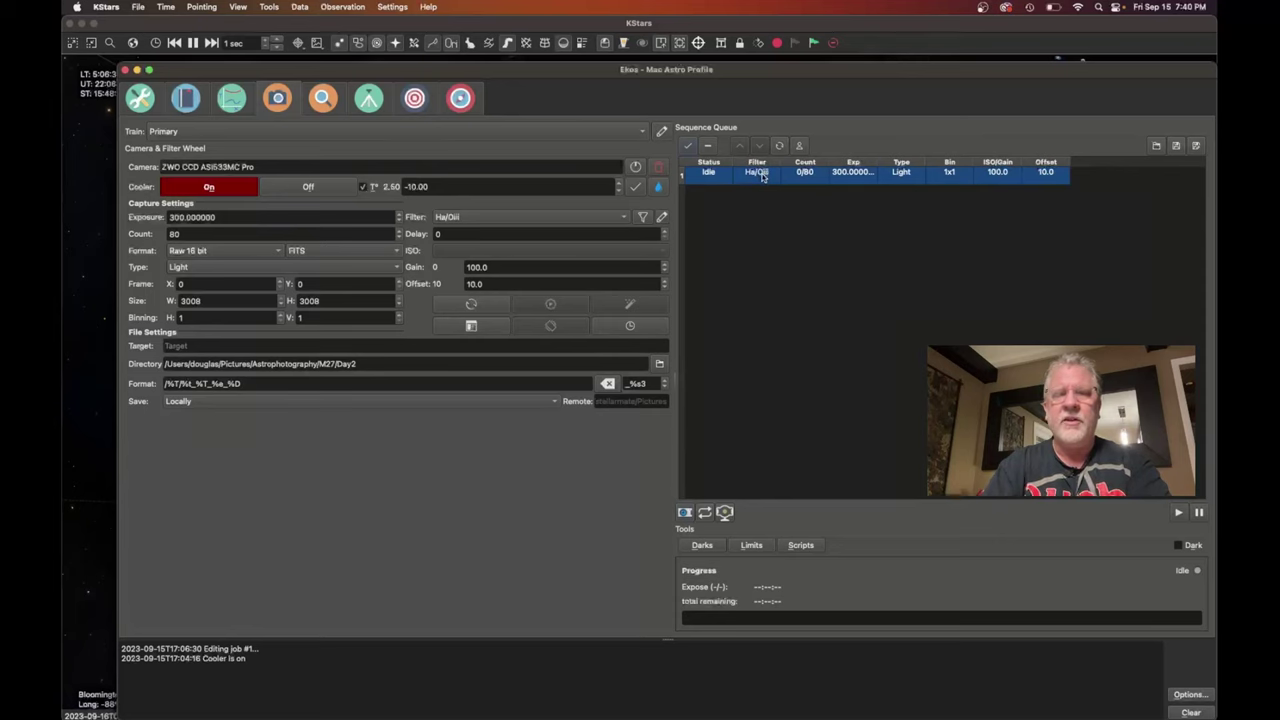
{"action": "left_click", "coordinate": [660, 364]}
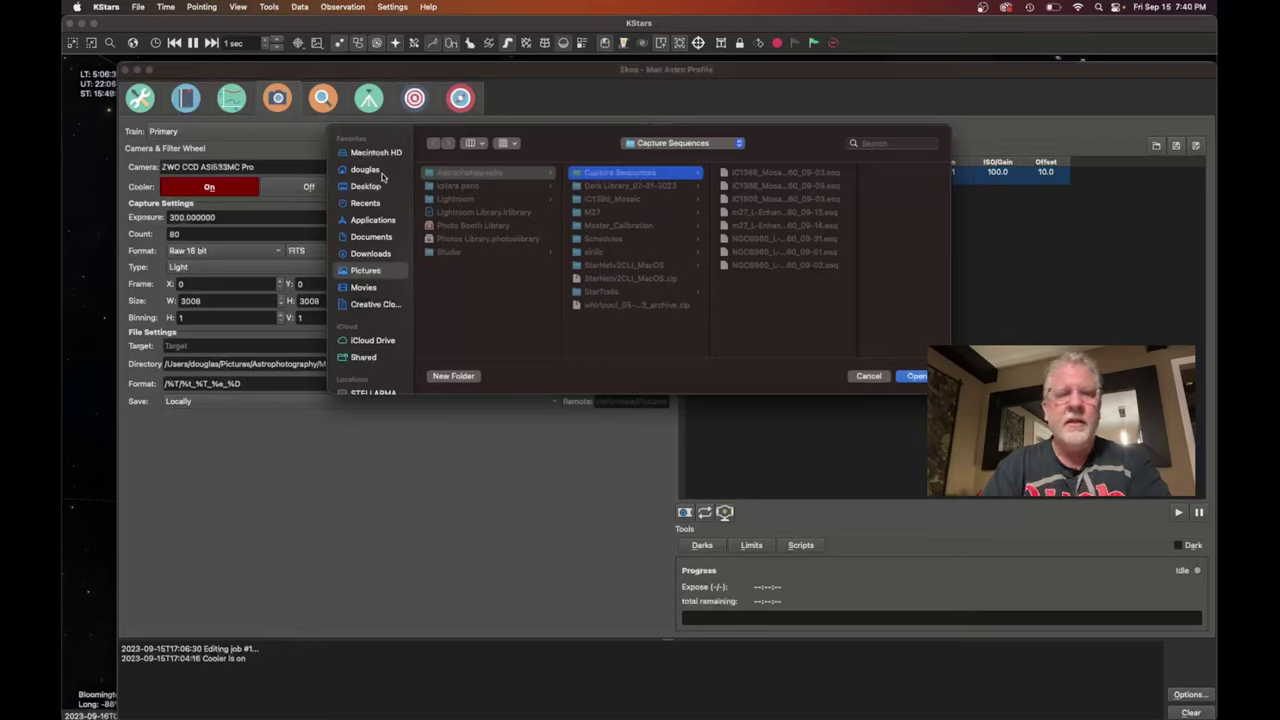
{"action": "left_click", "coordinate": [374, 276]}
{"action": "left_click", "coordinate": [465, 176]}
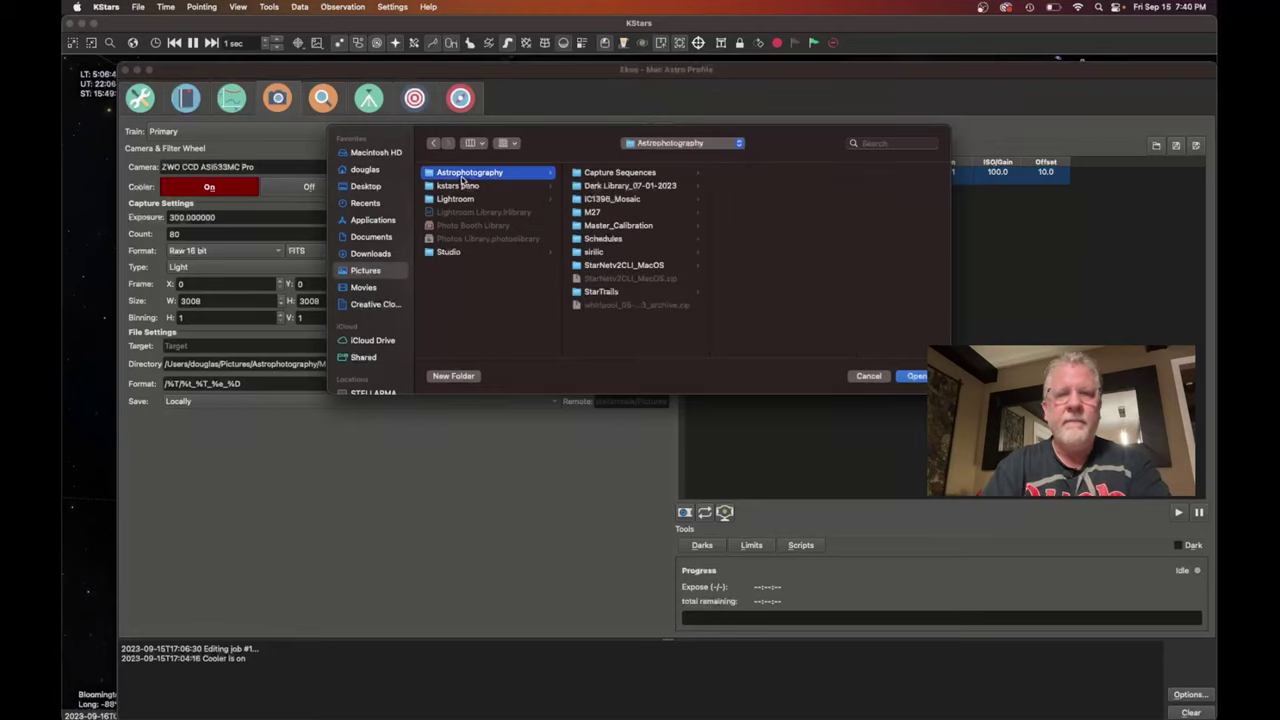
{"action": "left_click", "coordinate": [598, 212]}
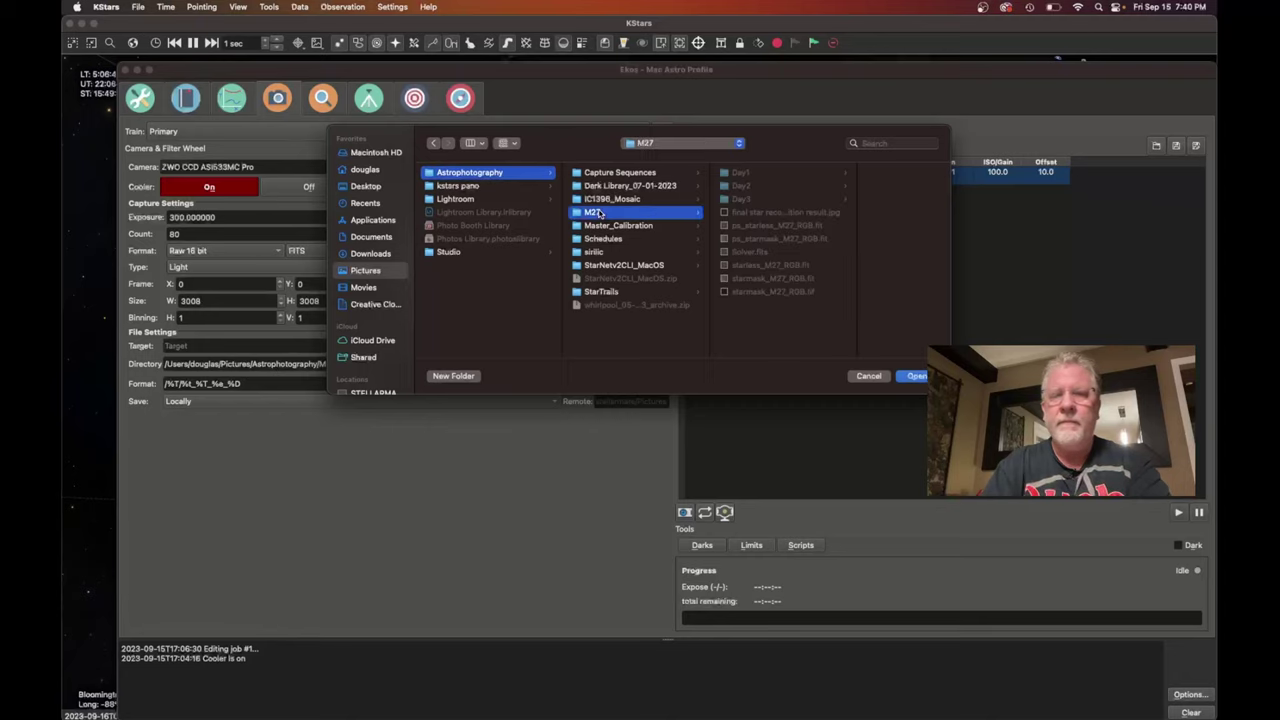
{"action": "left_click", "coordinate": [743, 200]}
{"action": "key", "text": "Return"}
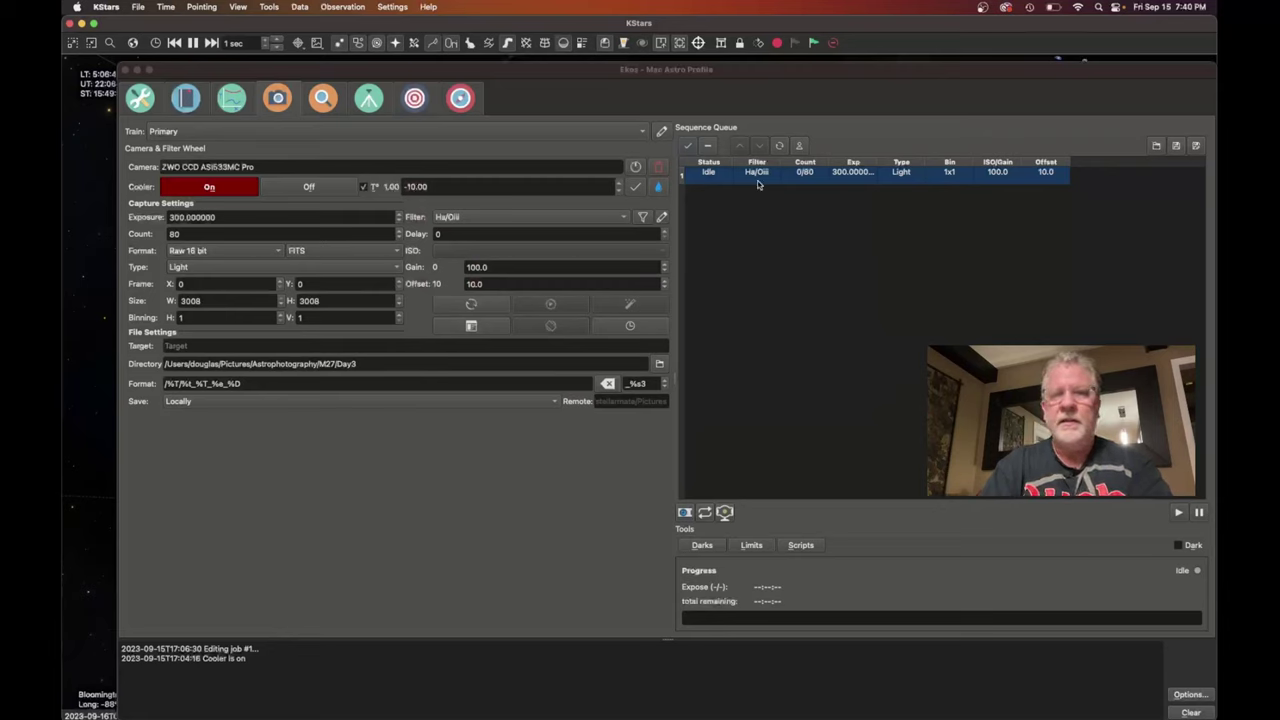
{"action": "left_click", "coordinate": [689, 146]}
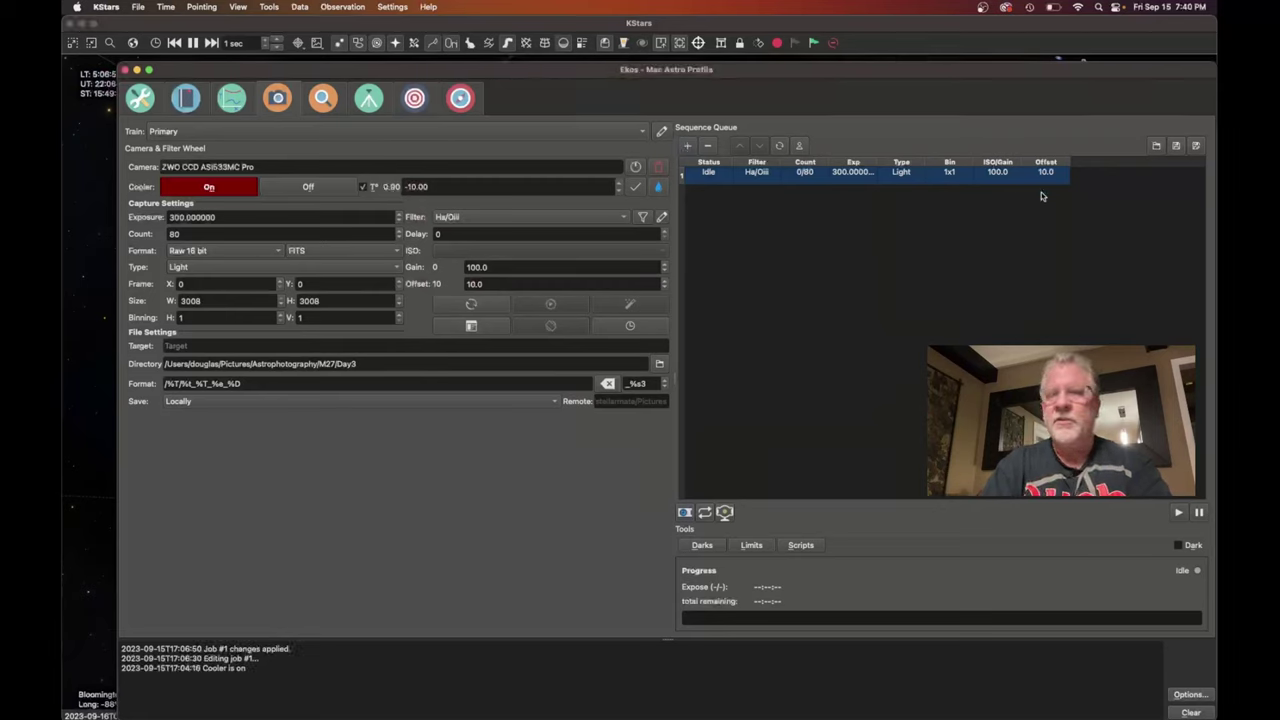
Save the sequence queue in the Capture Sequences folder under the new name m27_L-Enhance_Neg10DDeg_300x60_09-15.
{"action": "left_click", "coordinate": [1195, 147]}
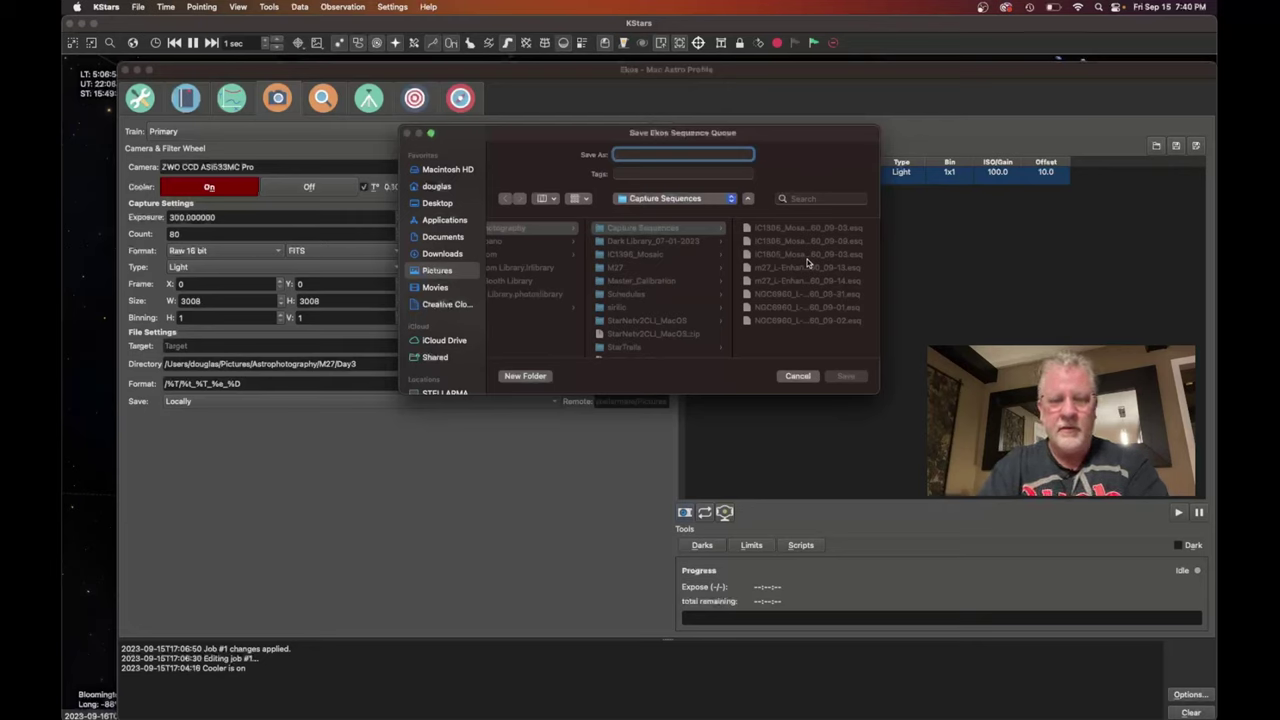
{"action": "key", "text": "XF86MonBrightnessDown"}
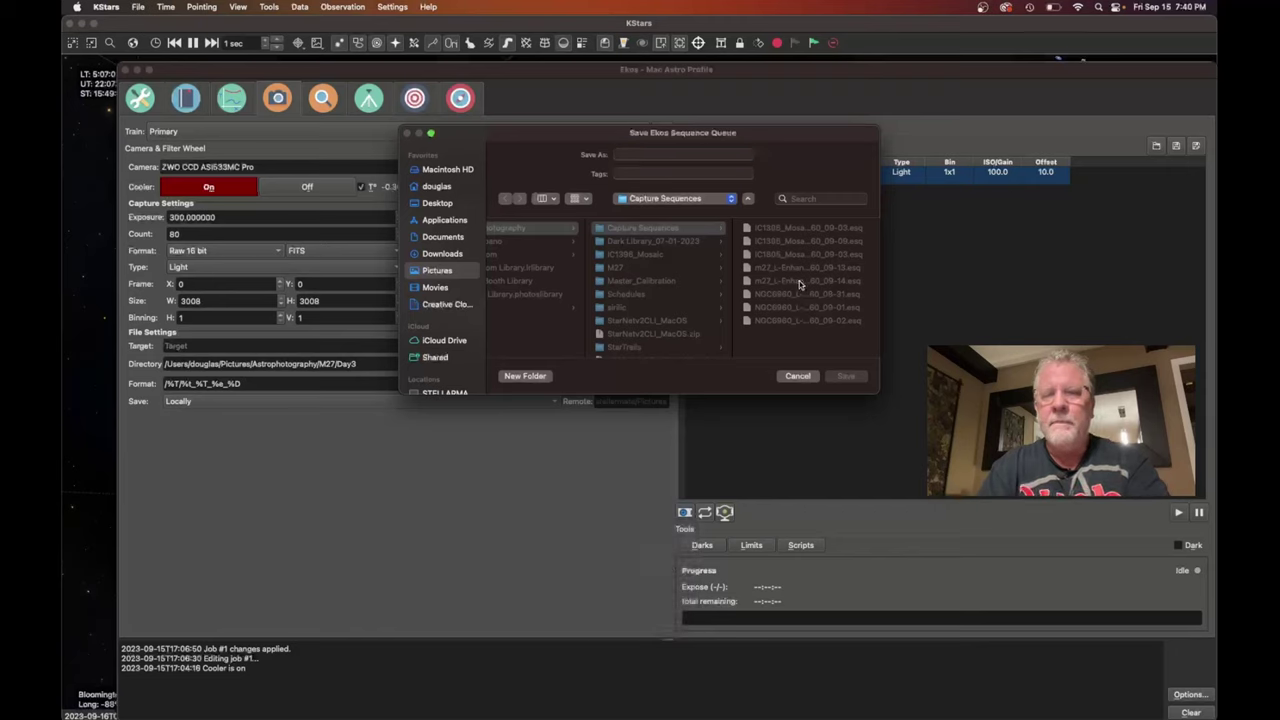
{"action": "type", "text": "M27_L-Enhance_Neg10Deg_300s"}
{"action": "triple_click", "coordinate": [731, 153]}
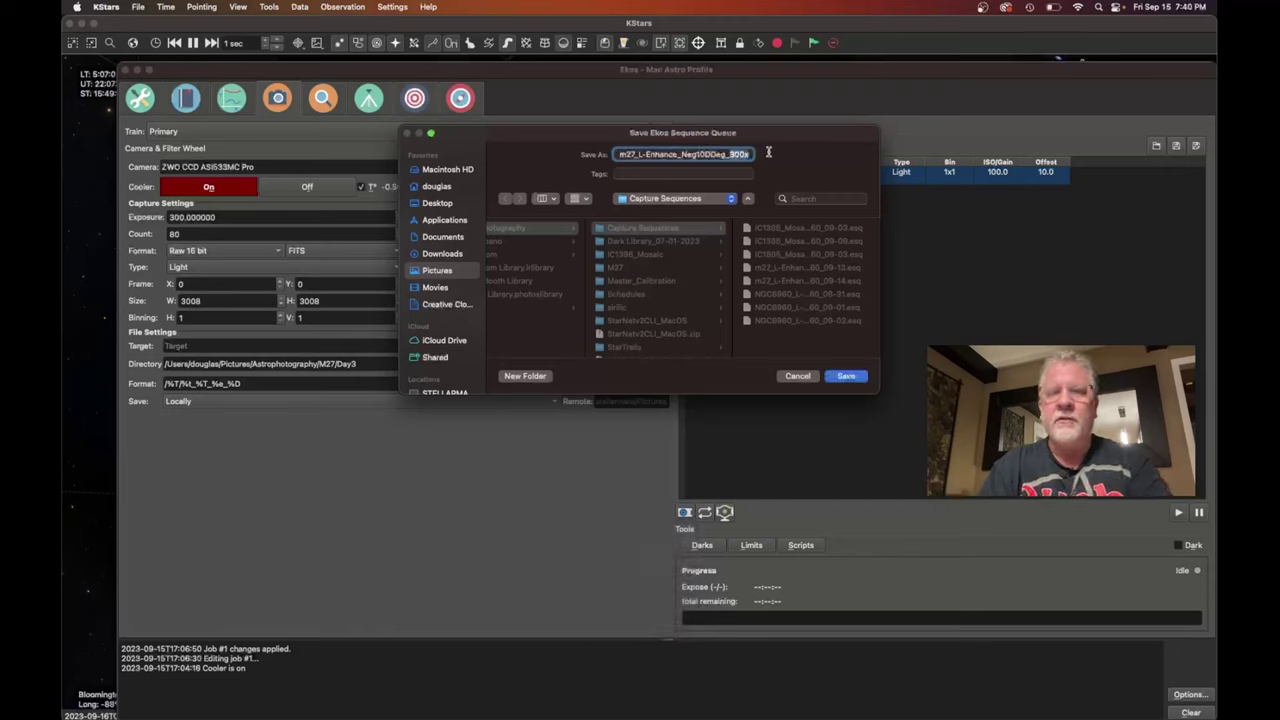
{"action": "key", "text": "Right"}
{"action": "key", "text": "BackSpace"}
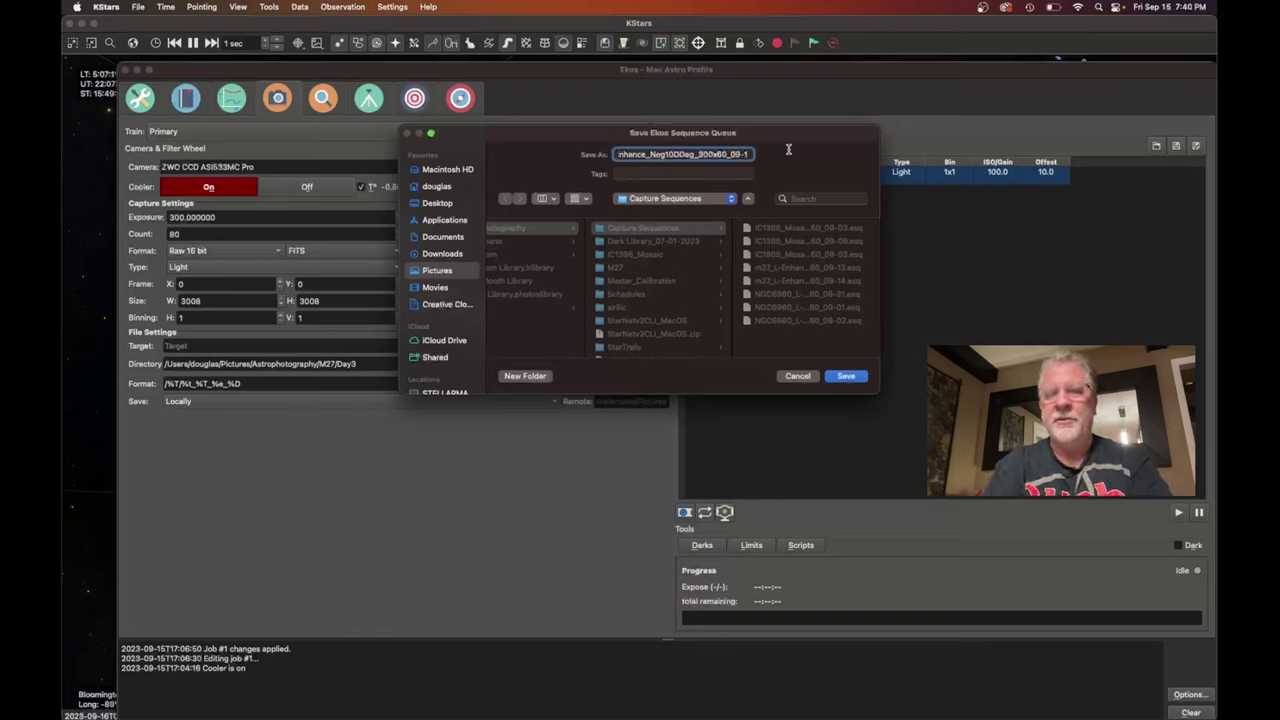
{"action": "type", "text": "5"}
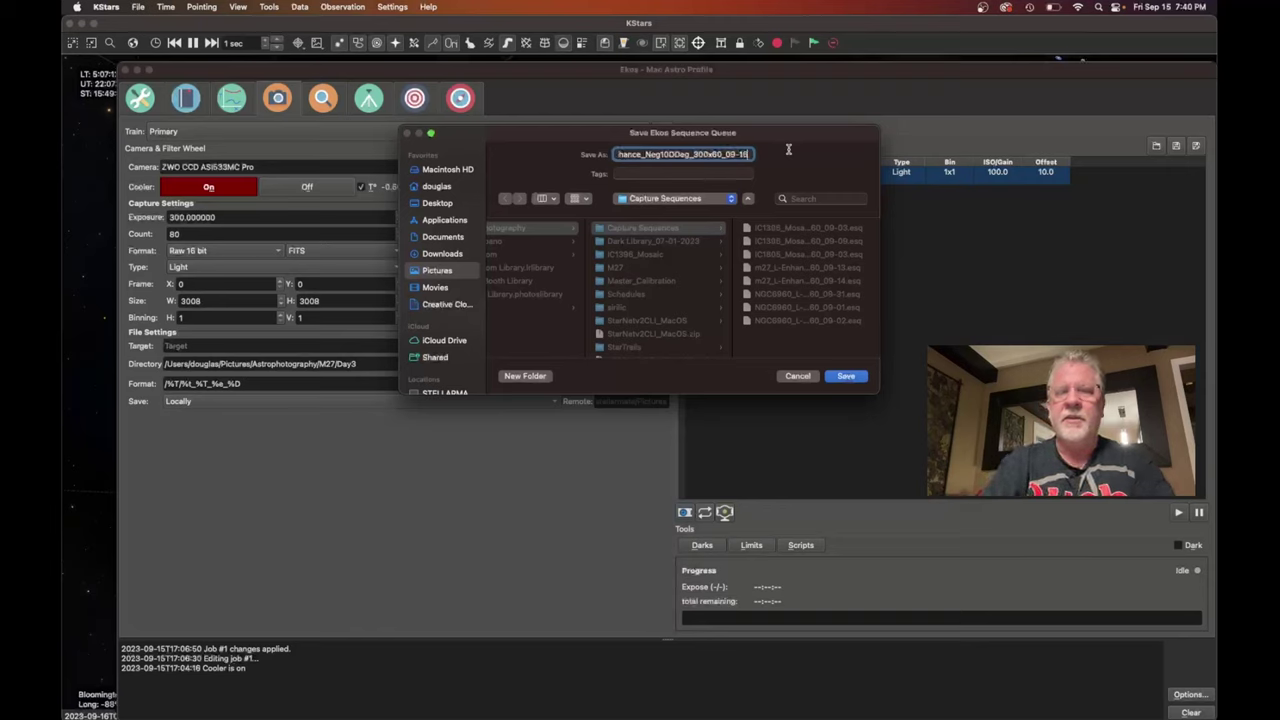
{"action": "left_click", "coordinate": [849, 378]}
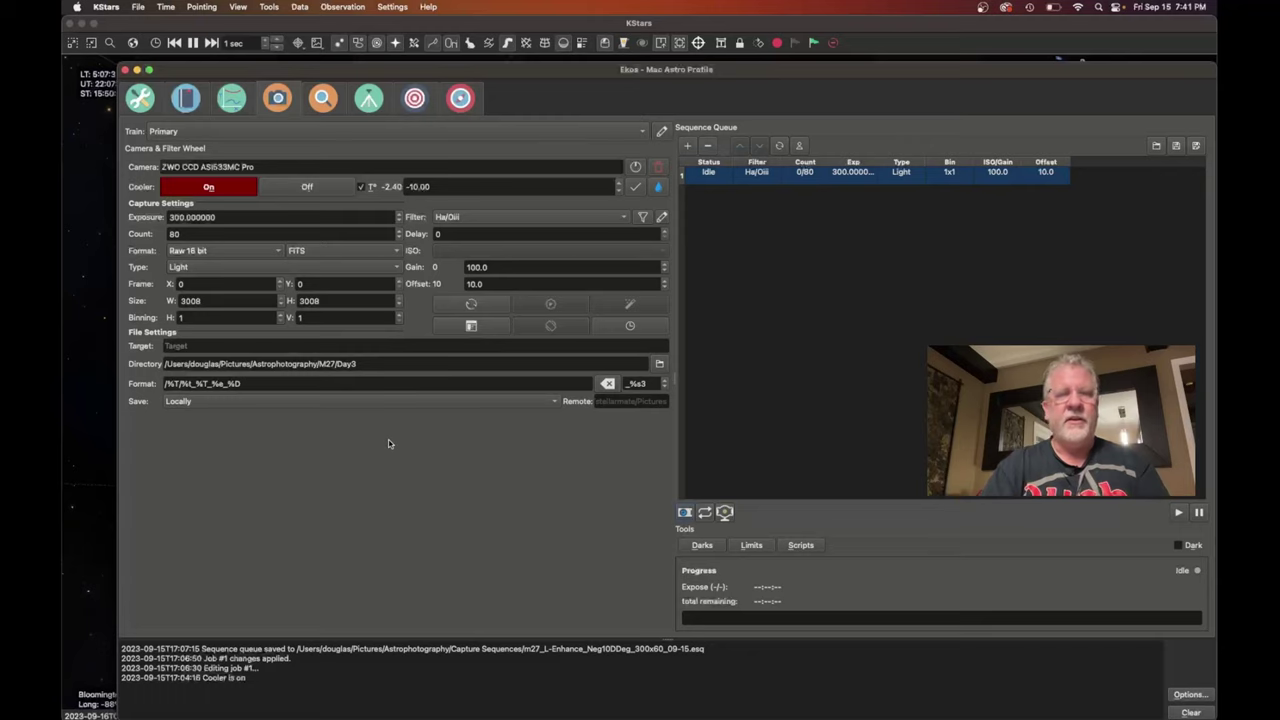
Load the m27_09-14.esl schedule from Pictures/Astrophotography/Schedules into the Scheduler module.
{"action": "left_click", "coordinate": [186, 101]}
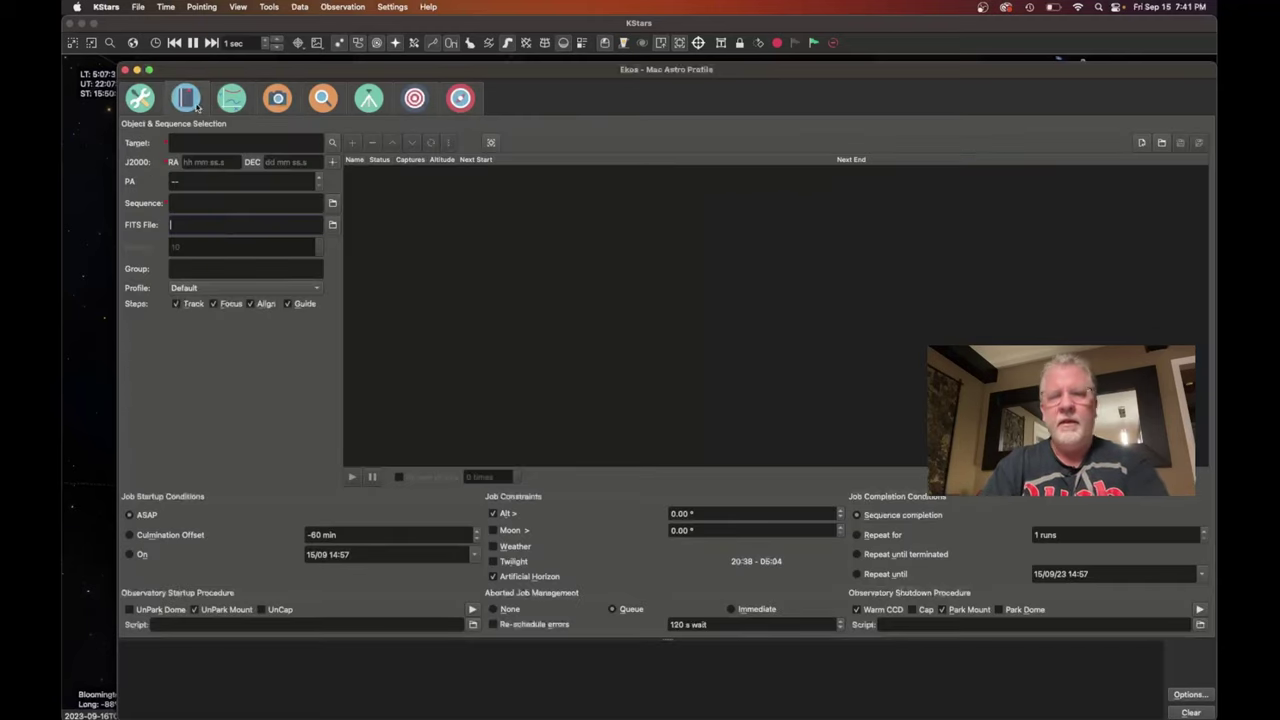
{"action": "left_click", "coordinate": [1141, 144]}
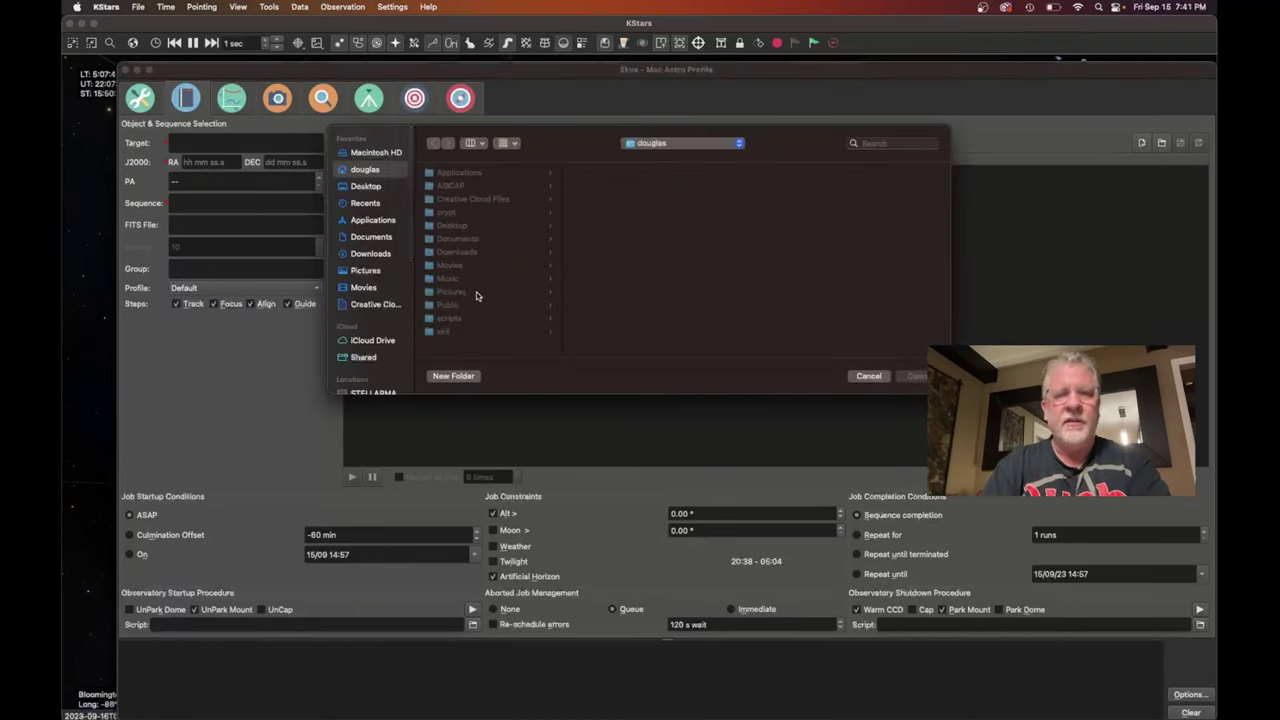
{"action": "left_click", "coordinate": [368, 271]}
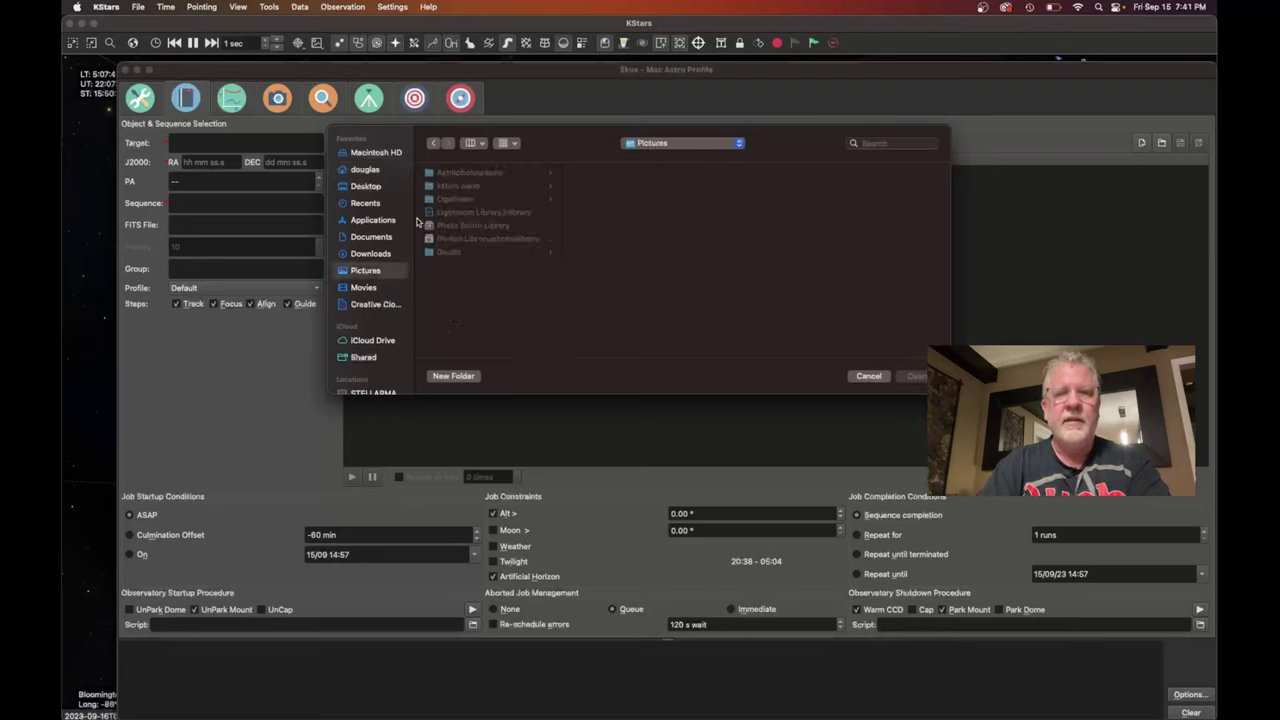
{"action": "left_click", "coordinate": [472, 173]}
{"action": "left_click", "coordinate": [610, 239]}
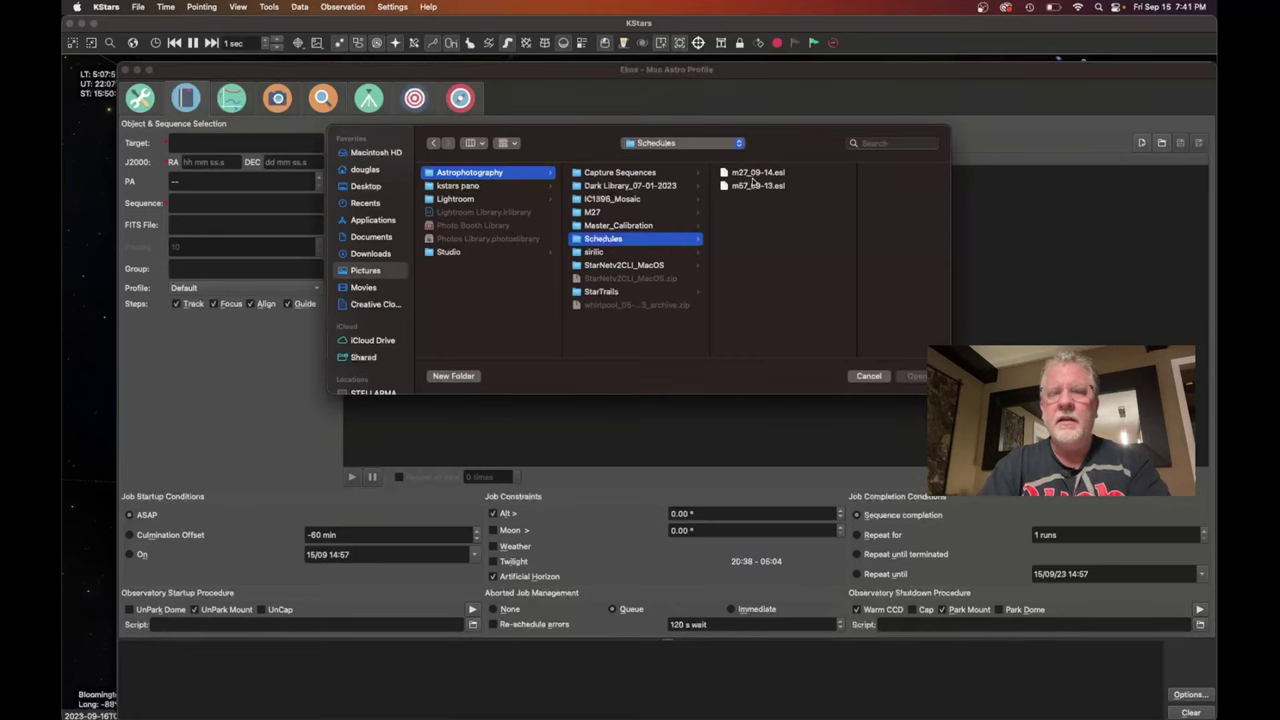
{"action": "left_click", "coordinate": [758, 173]}
{"action": "left_click", "coordinate": [916, 377]}
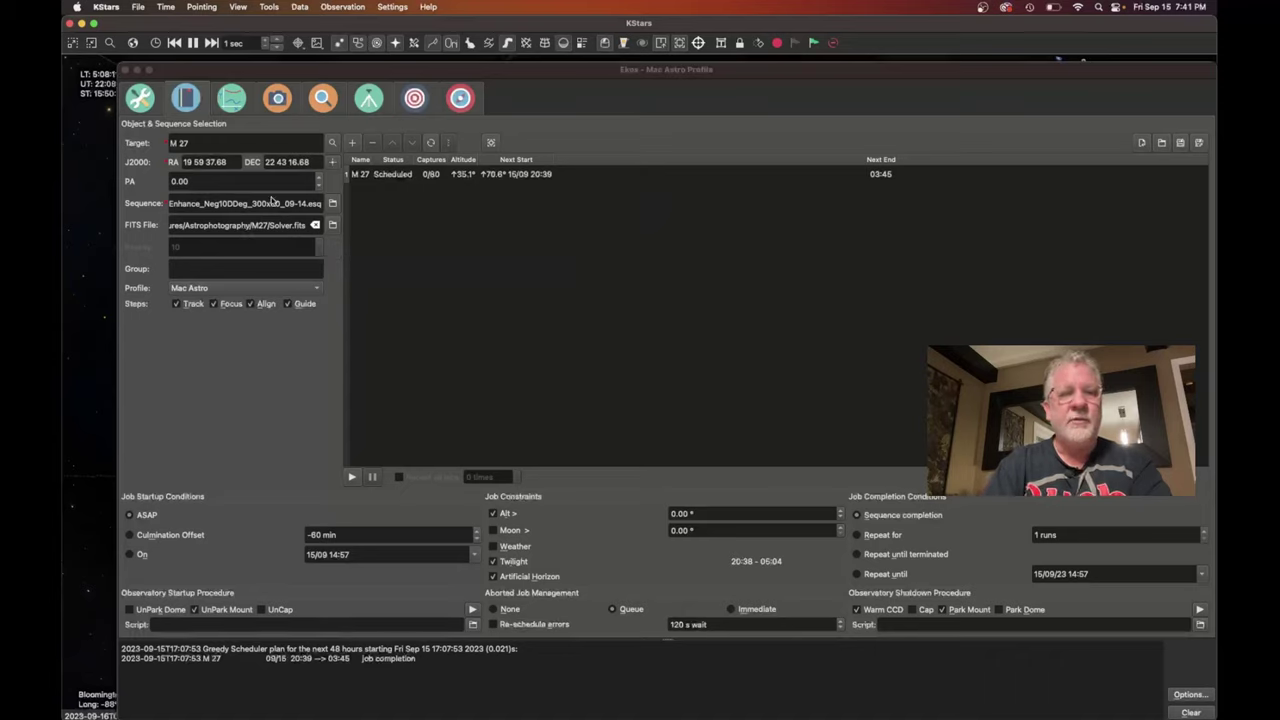
Assign the 09-15 M27 L-Enhance sequence file from Astrophotography/Capture Sequences to the scheduled M 27 job.
{"action": "left_click", "coordinate": [334, 204]}
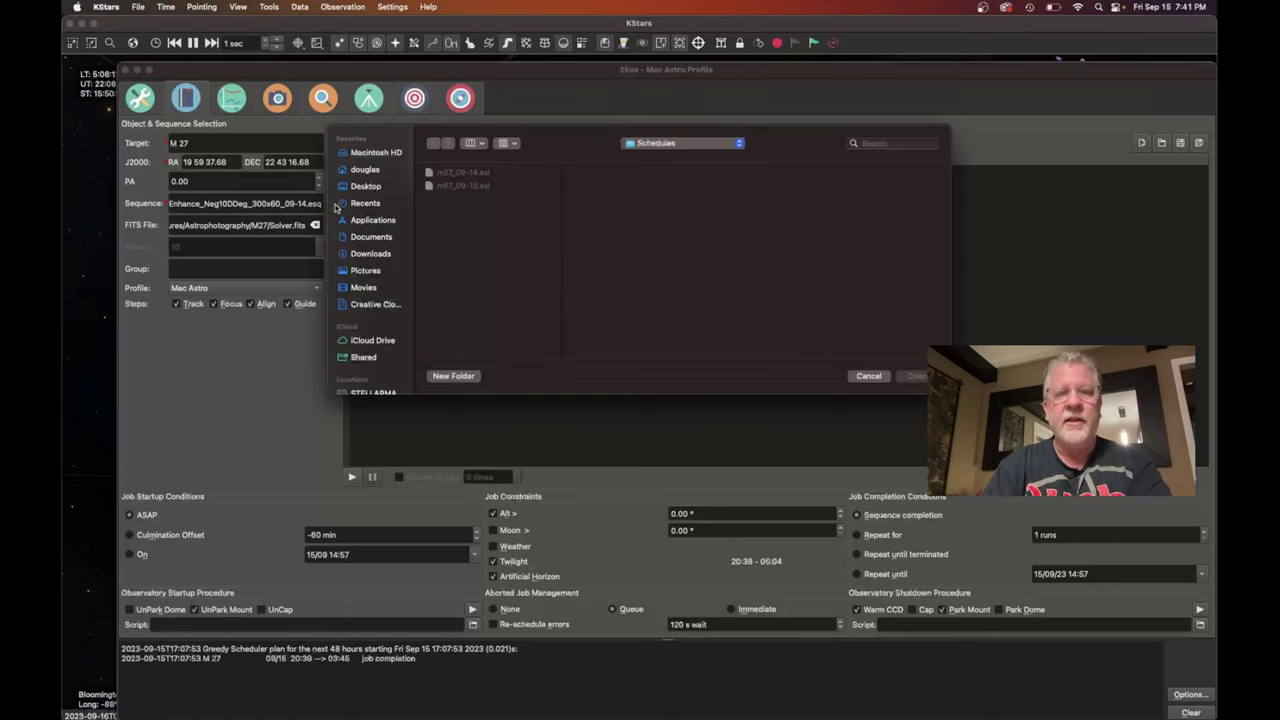
{"action": "left_click", "coordinate": [866, 376]}
{"action": "left_click", "coordinate": [418, 176]}
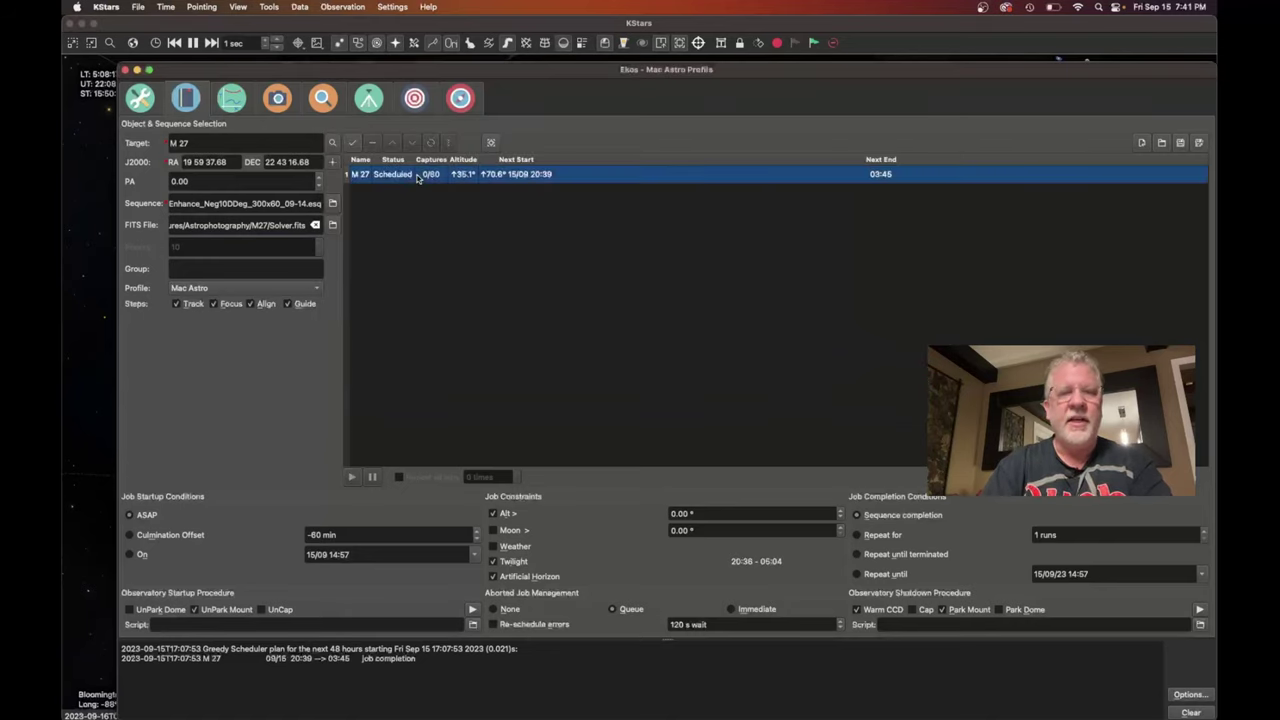
{"action": "left_click", "coordinate": [334, 204]}
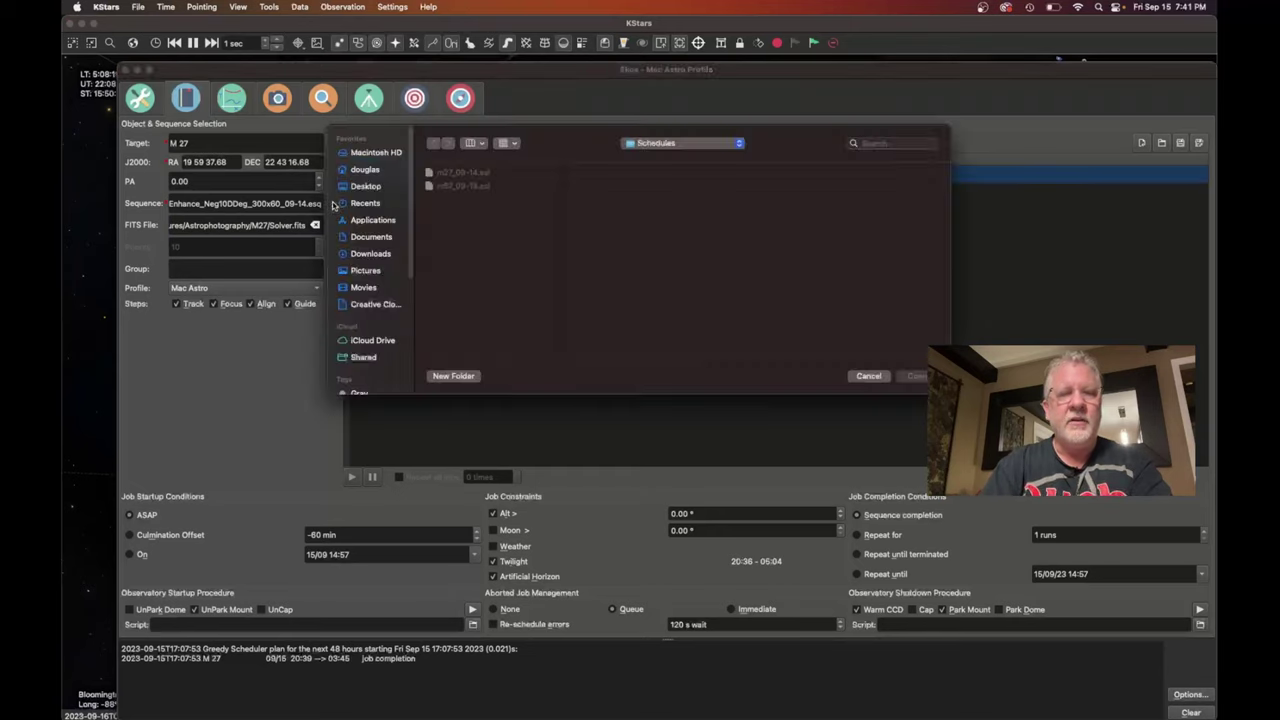
{"action": "left_click", "coordinate": [712, 143]}
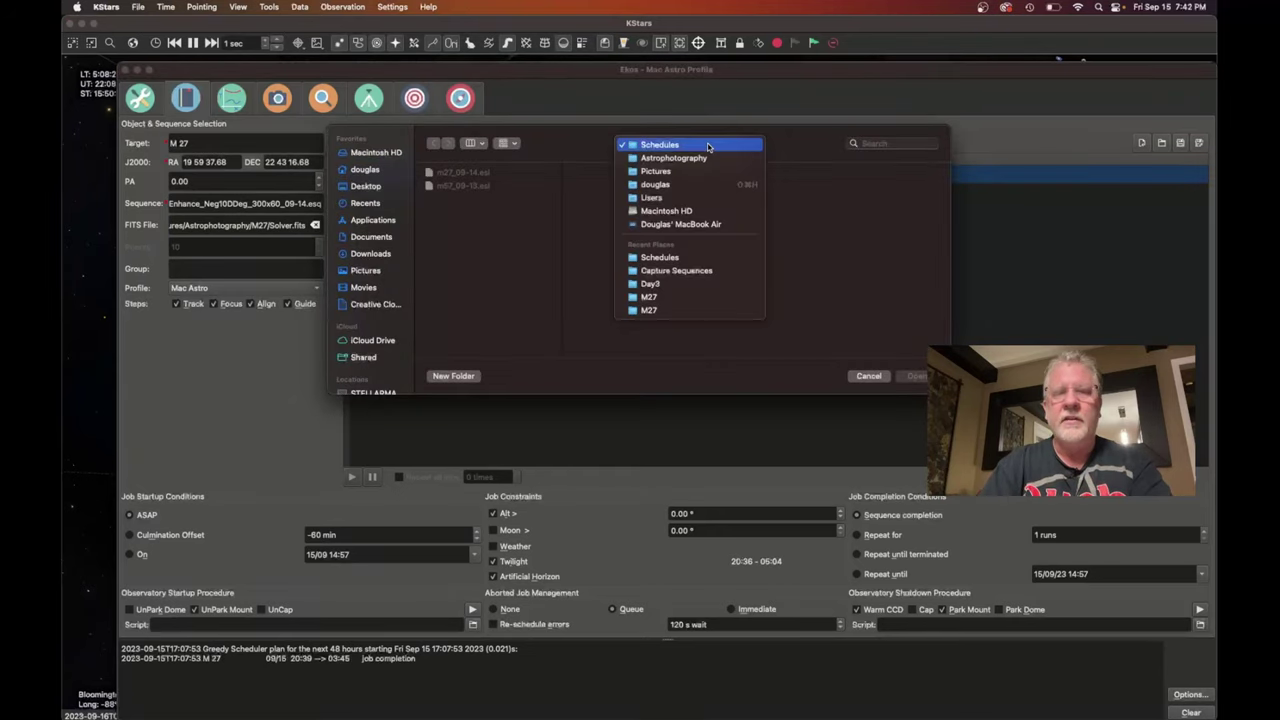
{"action": "left_click", "coordinate": [715, 157]}
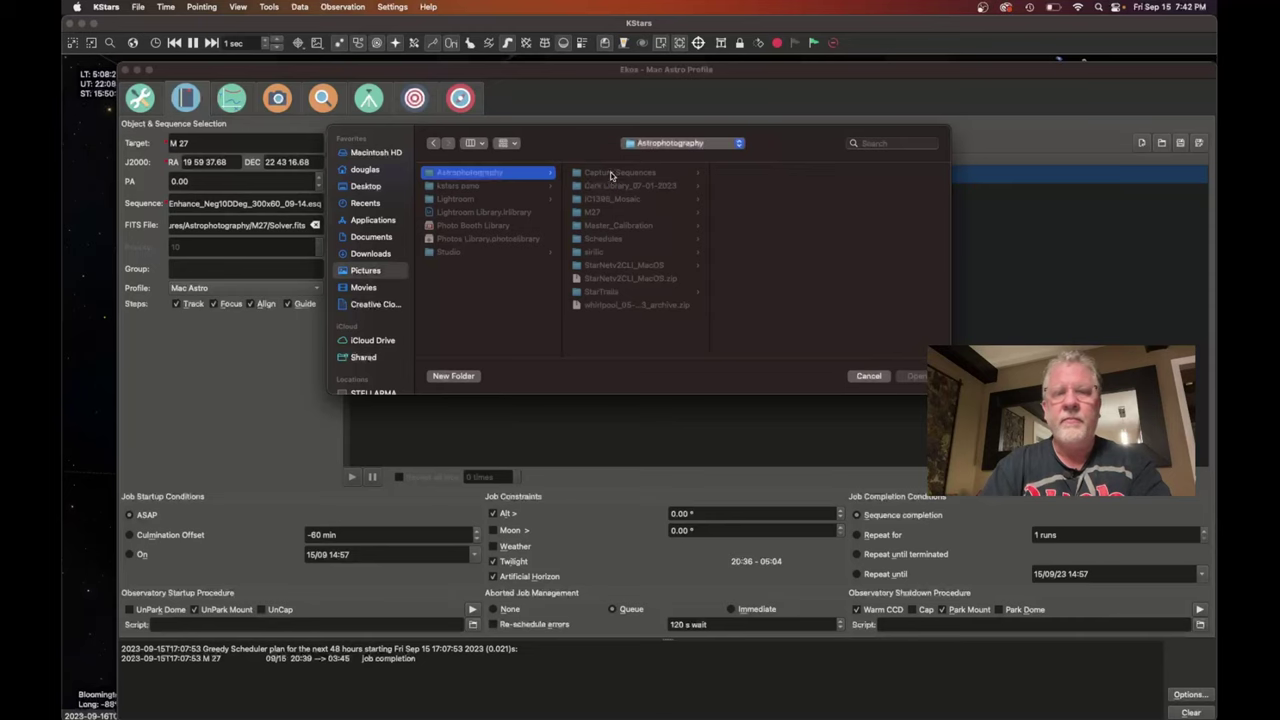
{"action": "left_click", "coordinate": [612, 175]}
{"action": "left_click", "coordinate": [762, 239]}
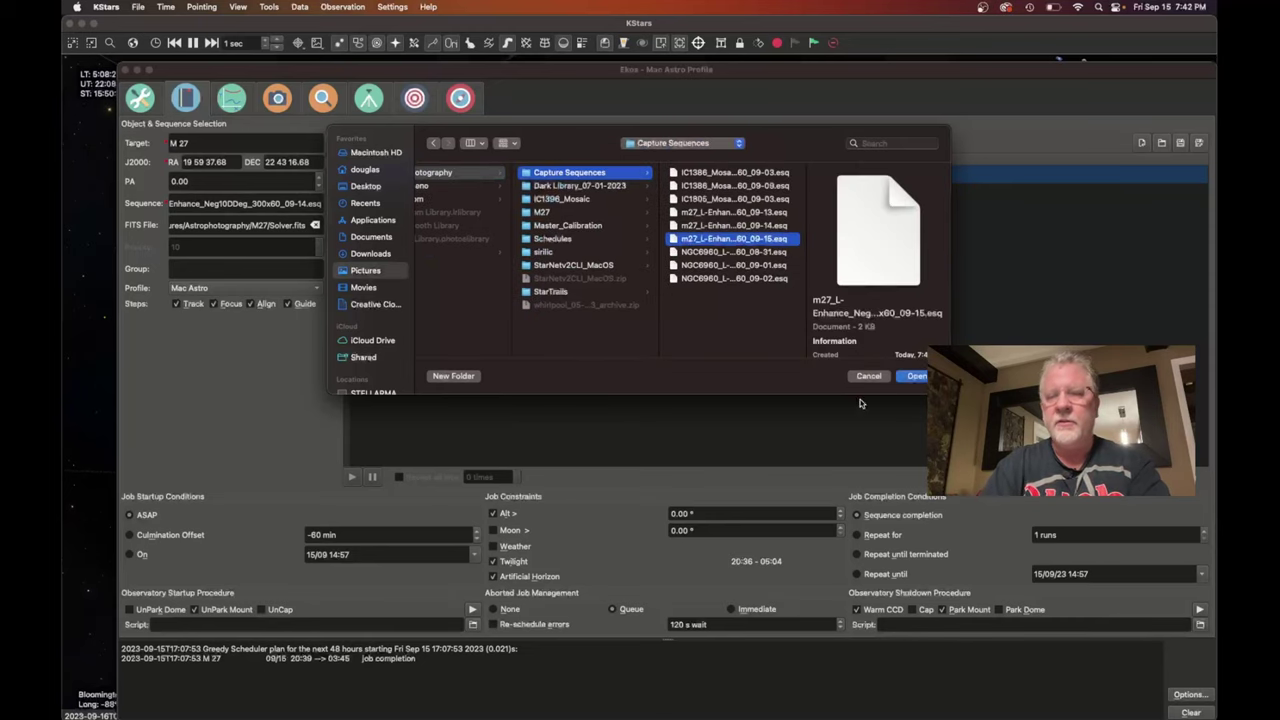
{"action": "left_click", "coordinate": [916, 377]}
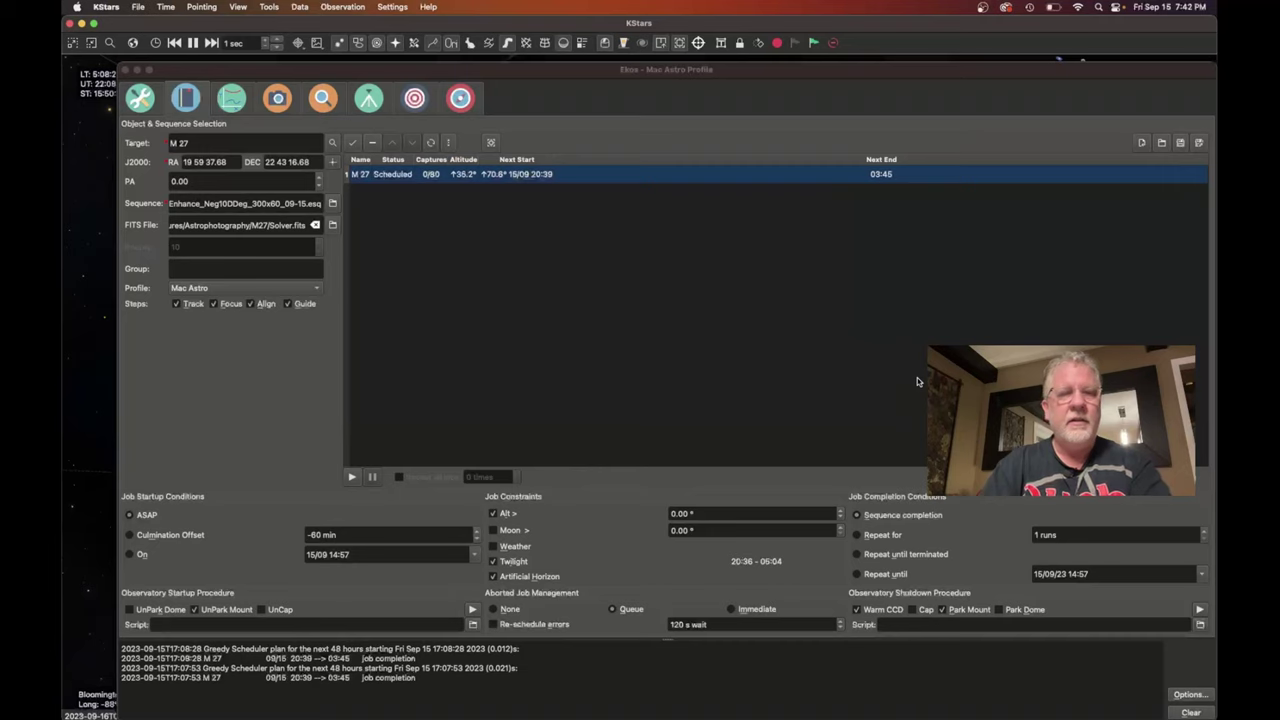
Browse the Astrophotography/M27 folder for the job's FITS file without choosing one, check the Align module, and return to the Scheduler.
{"action": "left_click", "coordinate": [331, 226]}
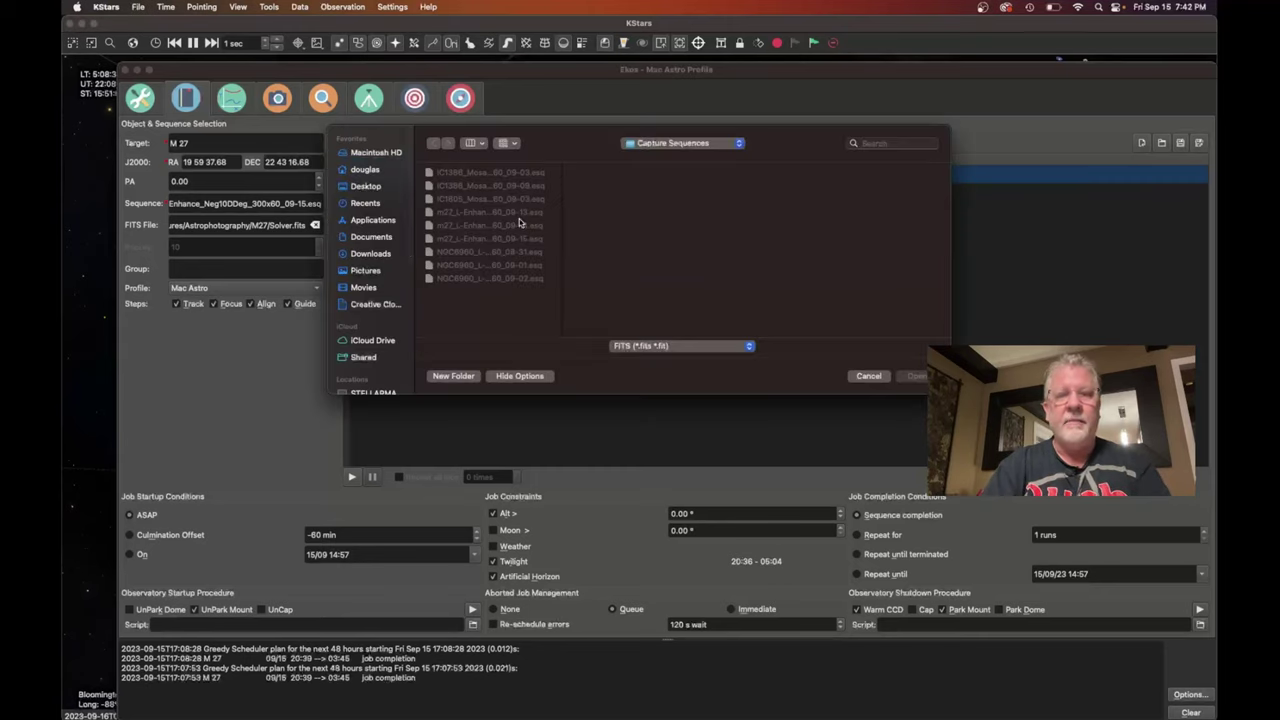
{"action": "left_click", "coordinate": [710, 144]}
{"action": "left_click", "coordinate": [690, 158]}
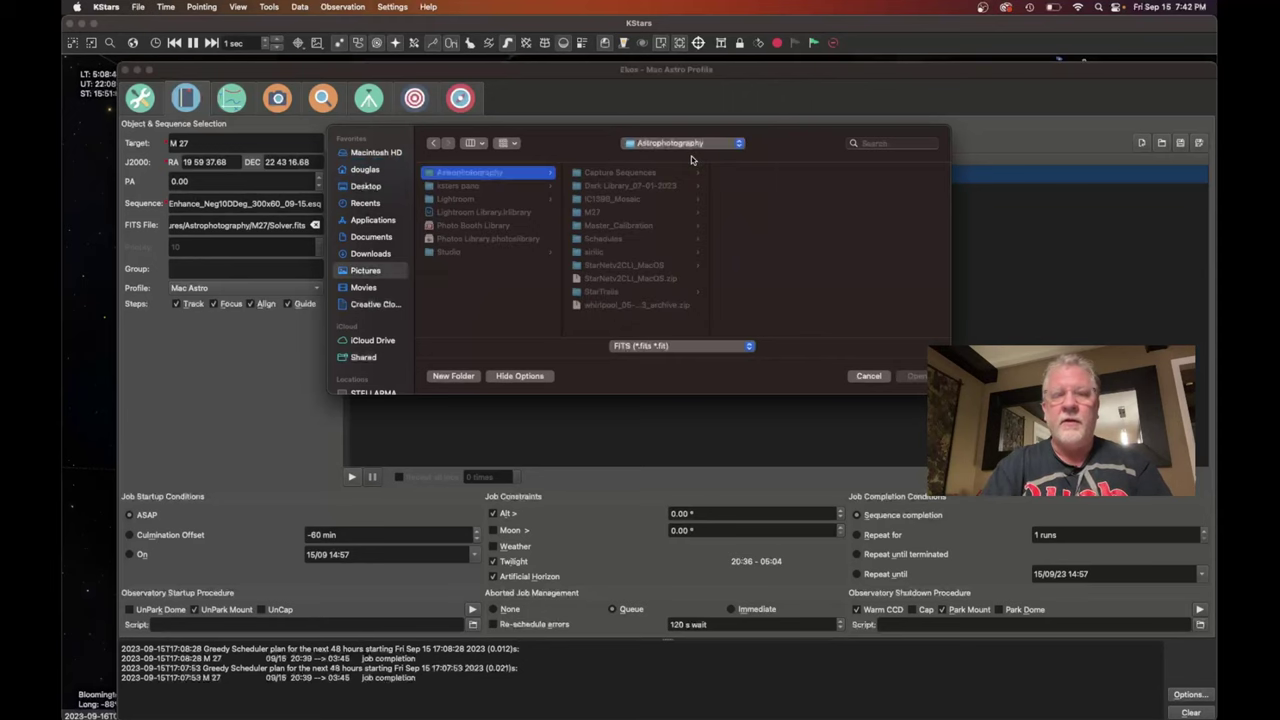
{"action": "left_click", "coordinate": [614, 214]}
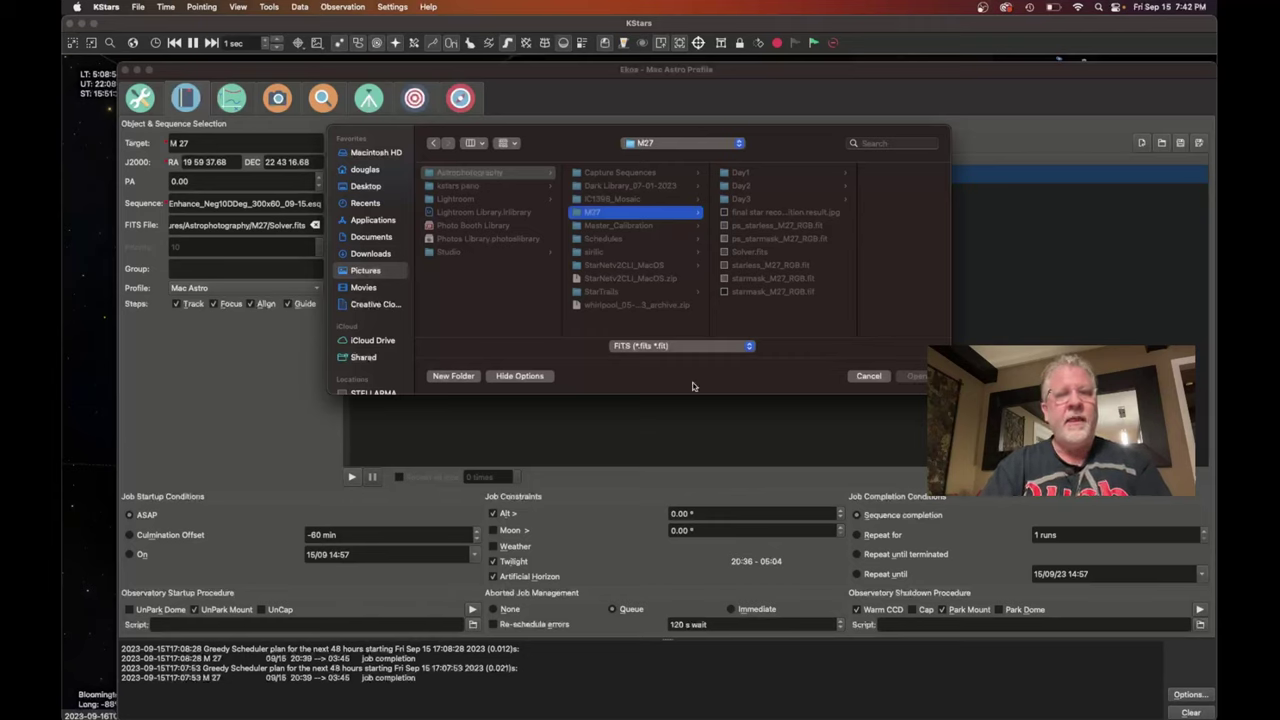
{"action": "left_click", "coordinate": [866, 377]}
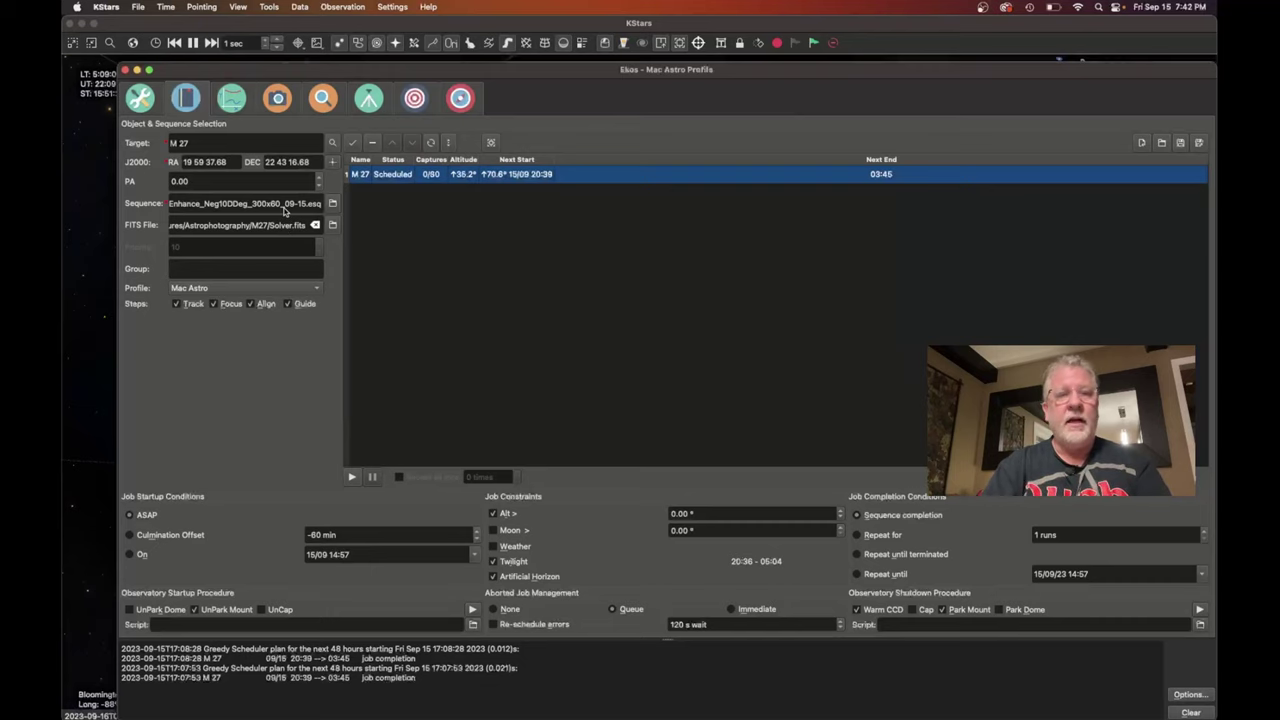
{"action": "left_click", "coordinate": [415, 97]}
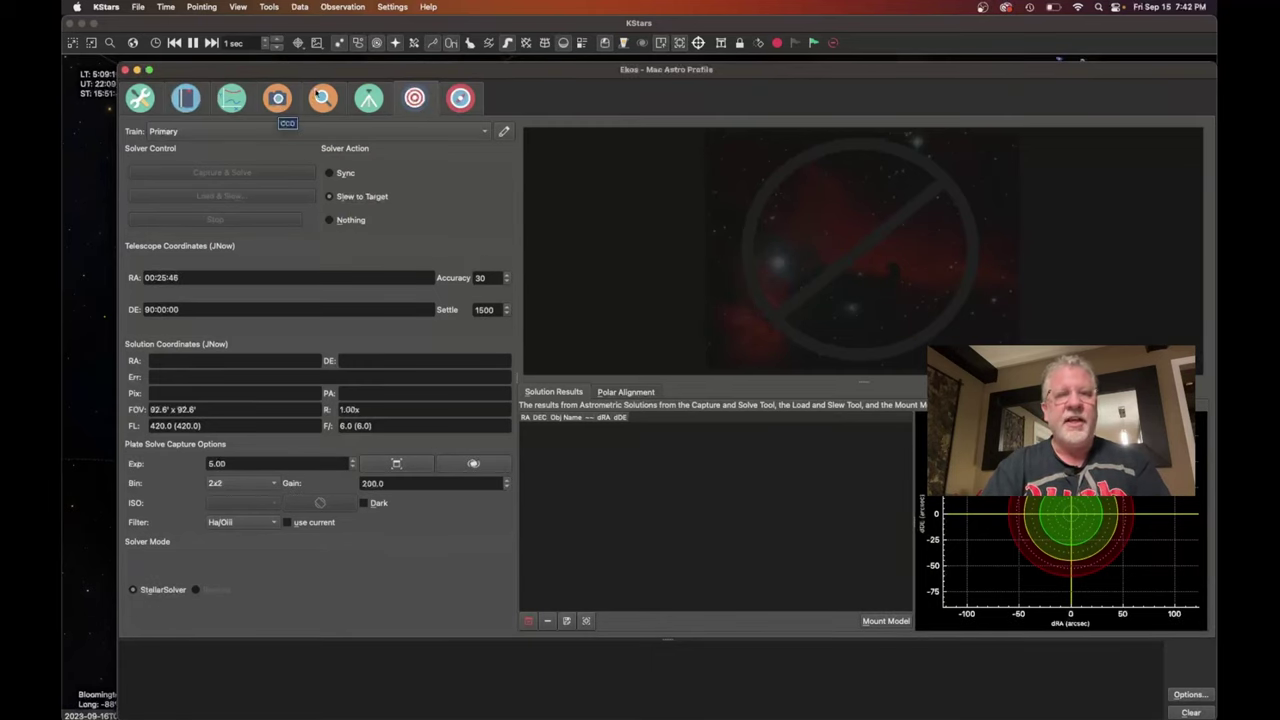
{"action": "left_click", "coordinate": [184, 98]}
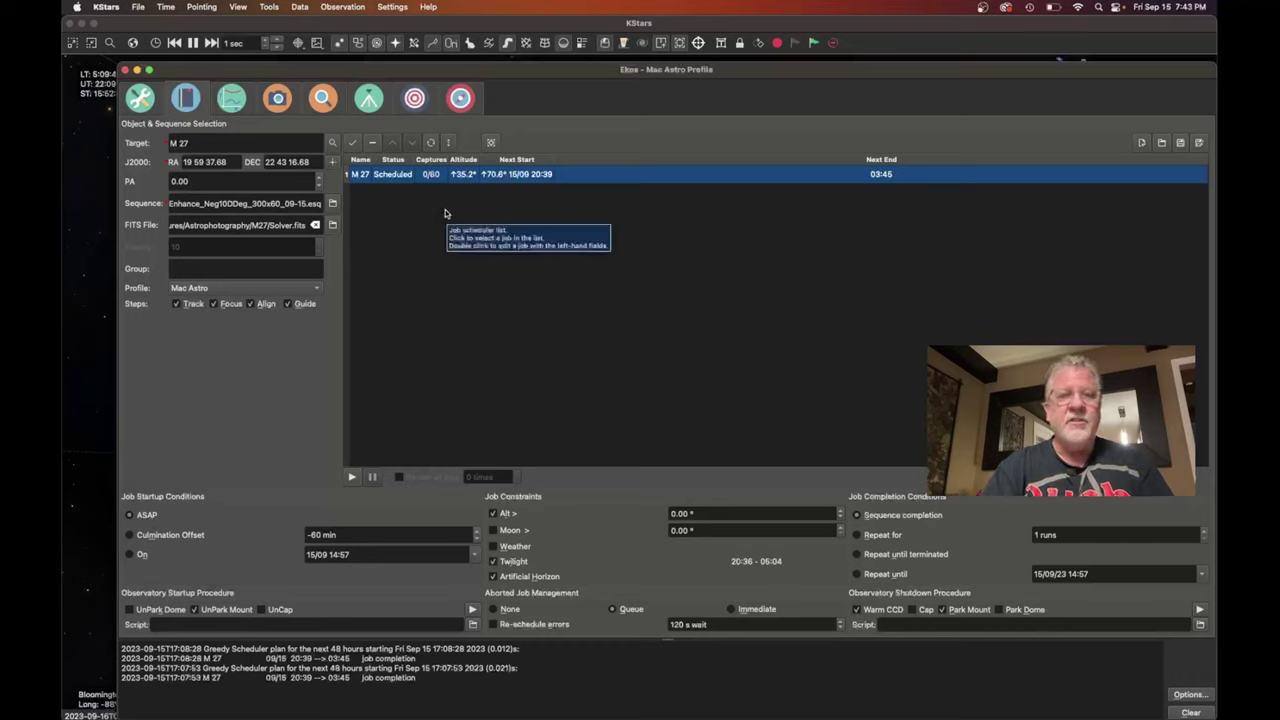
Try a fixed startup time of 15/09 20:30 for the M 27 job, and switch its startup condition back to ASAP.
{"action": "left_click", "coordinate": [128, 556]}
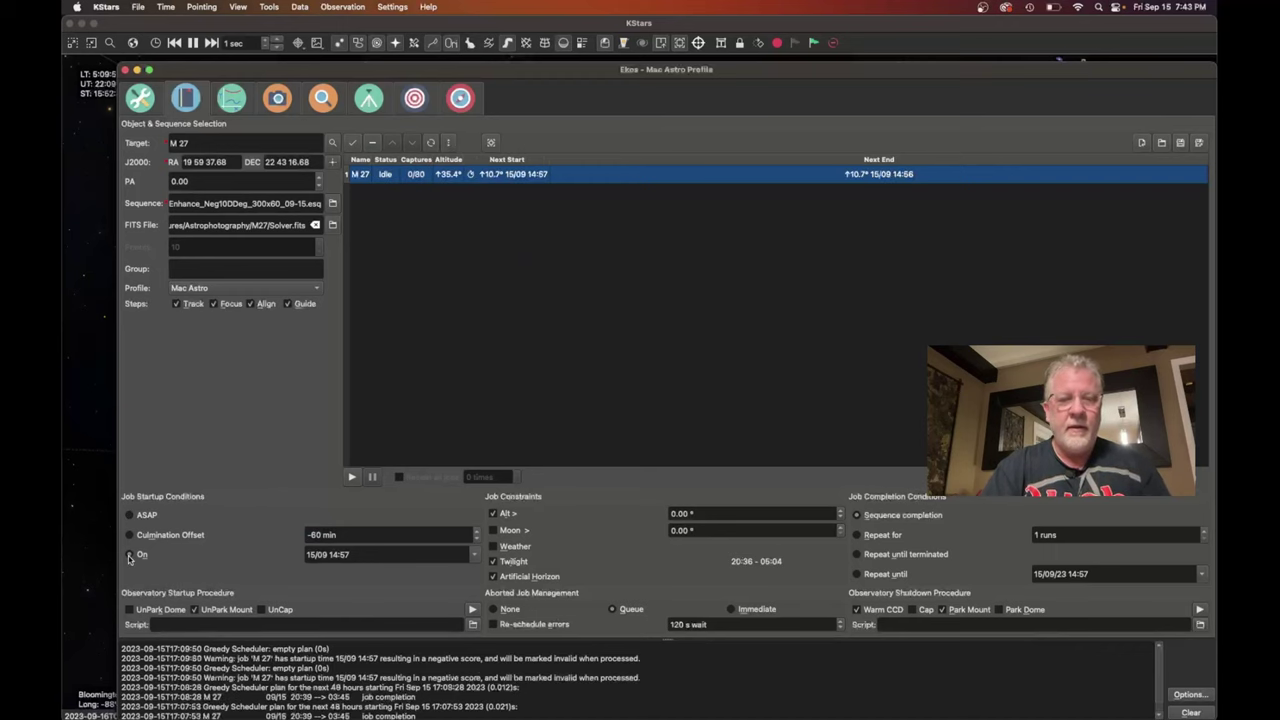
{"action": "left_click", "coordinate": [396, 557]}
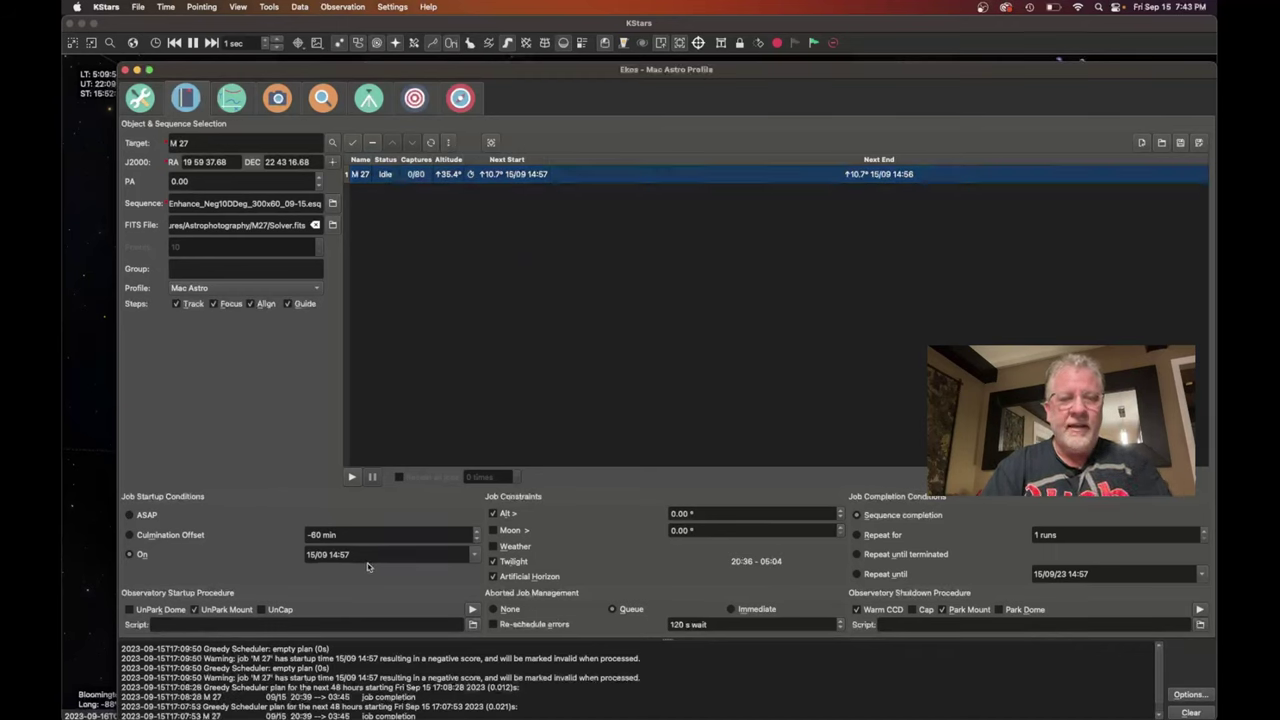
{"action": "double_click", "coordinate": [337, 553]}
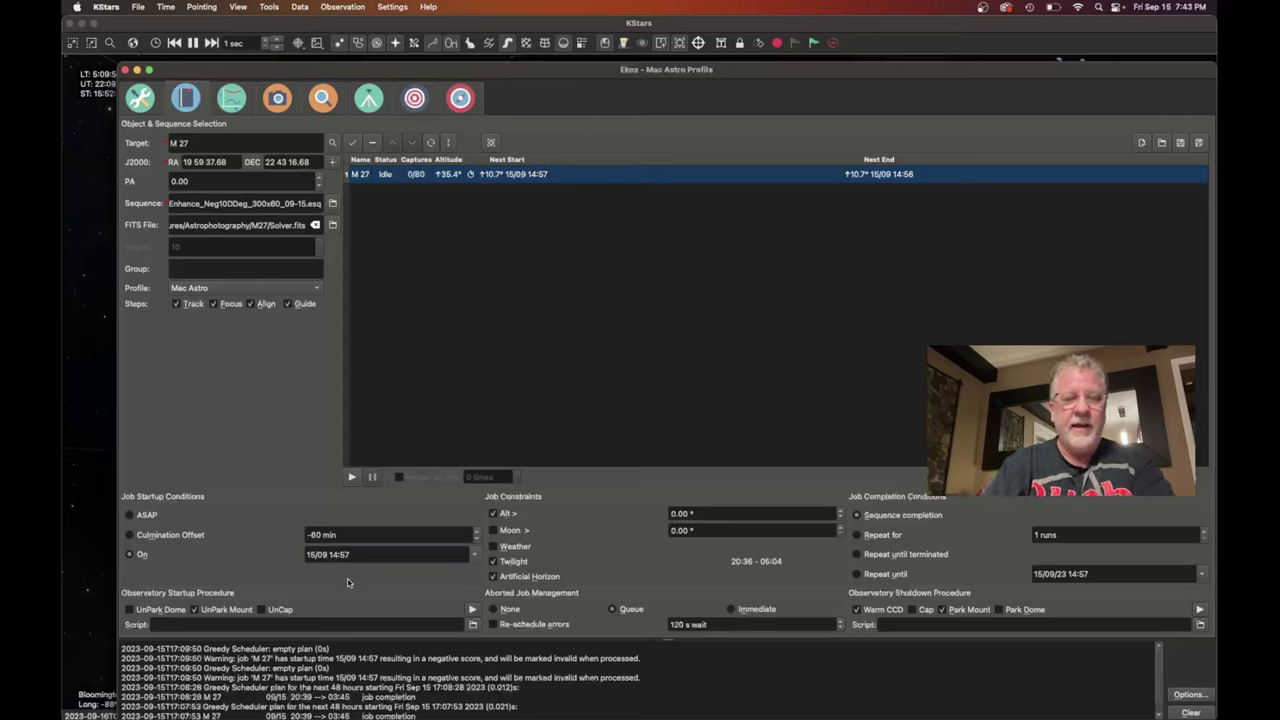
{"action": "key", "text": "BackSpace"}
{"action": "type", "text": "2"}
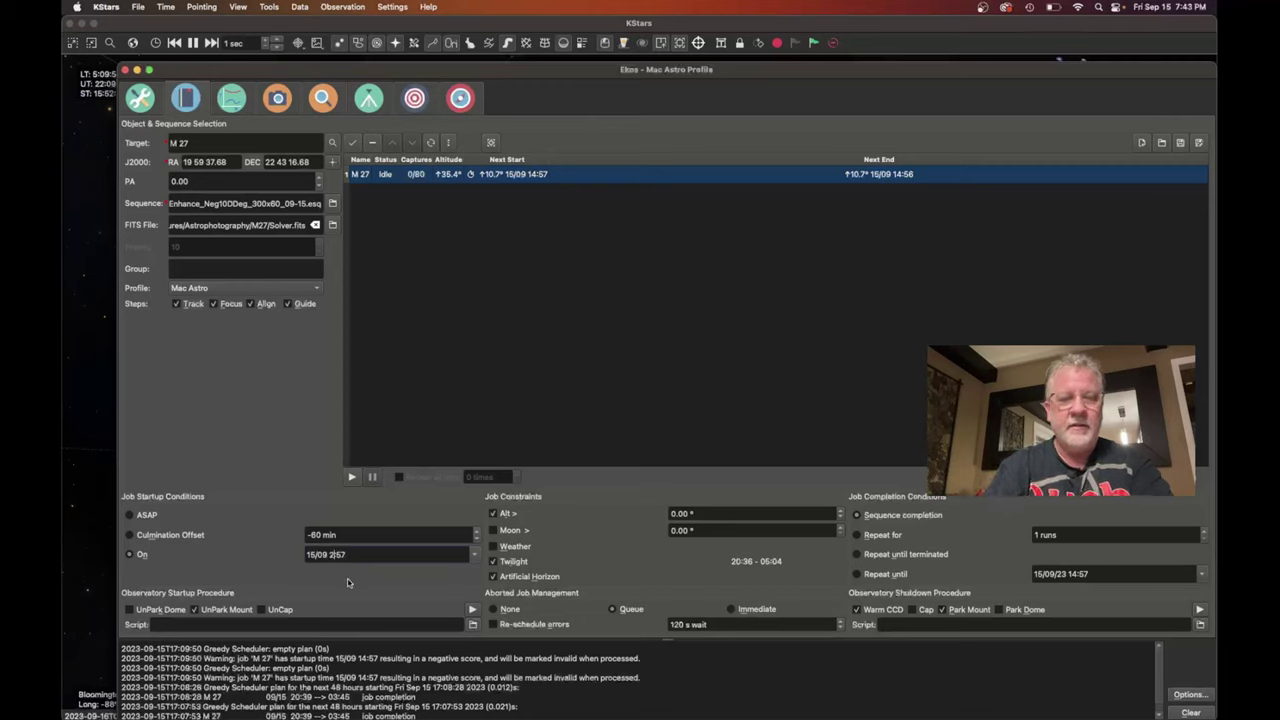
{"action": "type", "text": "0:"}
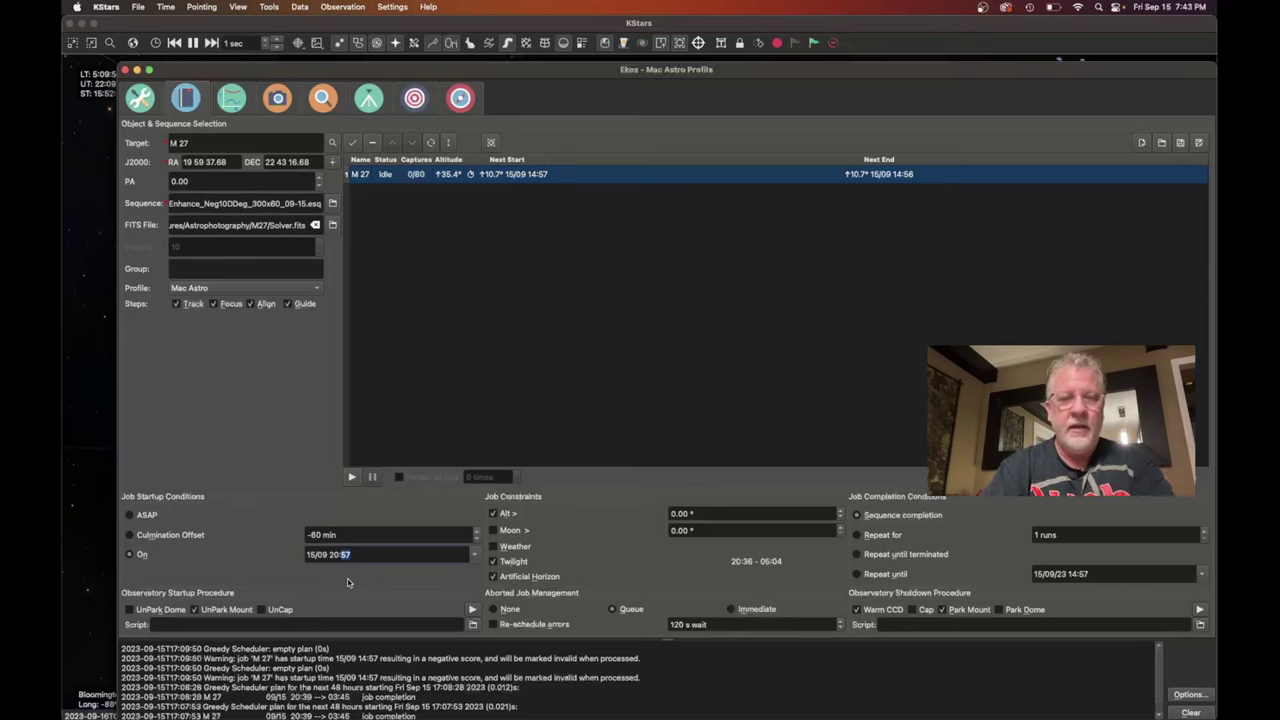
{"action": "type", "text": "30"}
{"action": "key", "text": "Tab"}
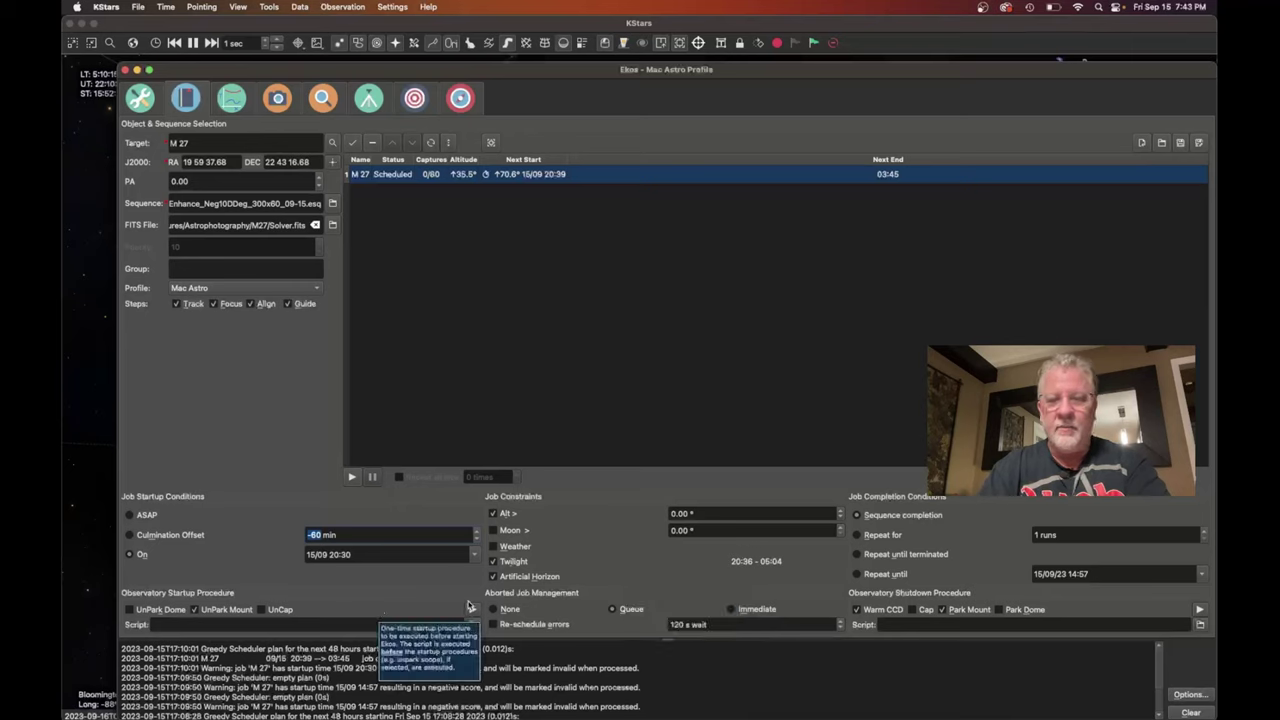
{"action": "left_click", "coordinate": [135, 517]}
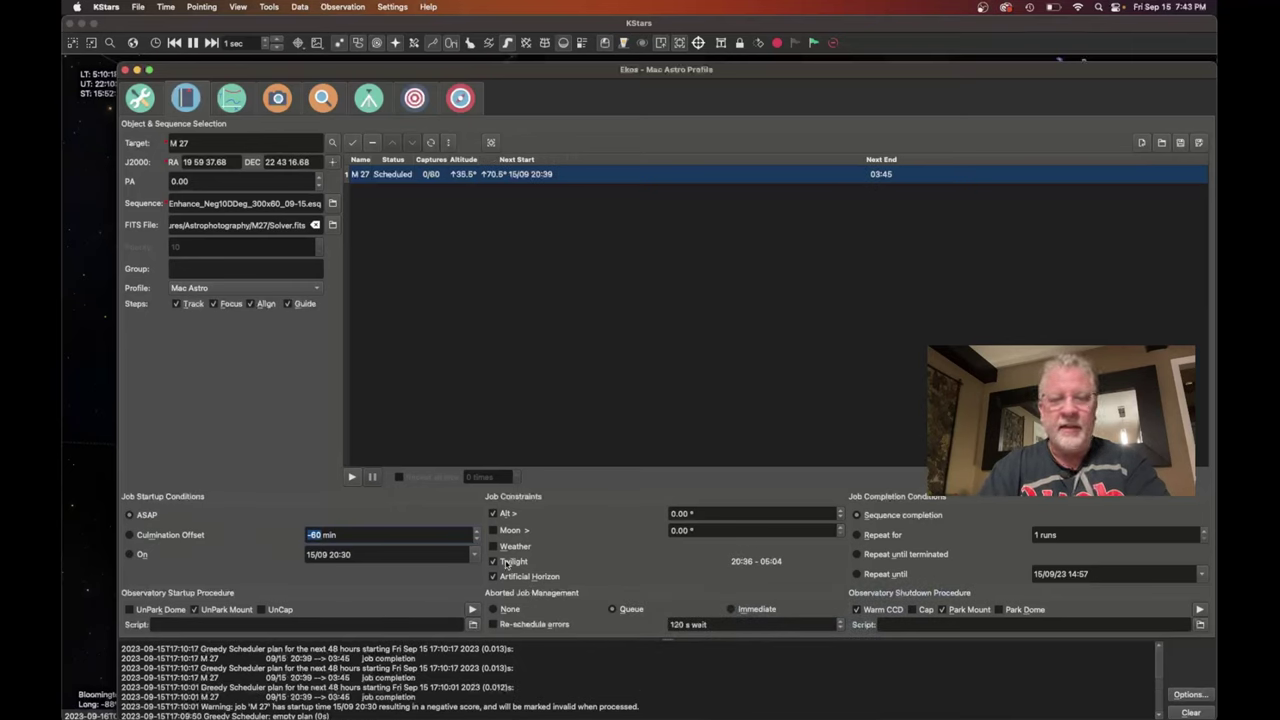
Review the job constraints and aborted job management options, and start the scheduler for the M 27 job.
{"action": "left_click", "coordinate": [493, 562]}
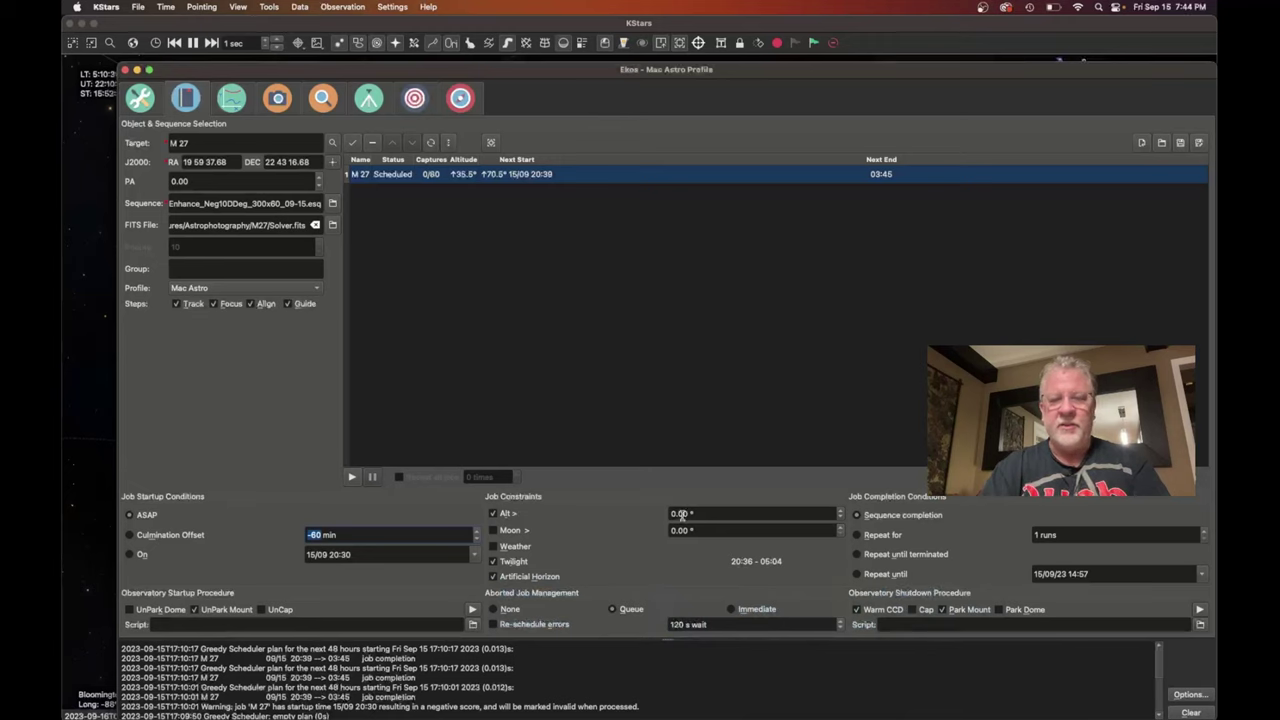
{"action": "mouse_move", "coordinate": [644, 593]}
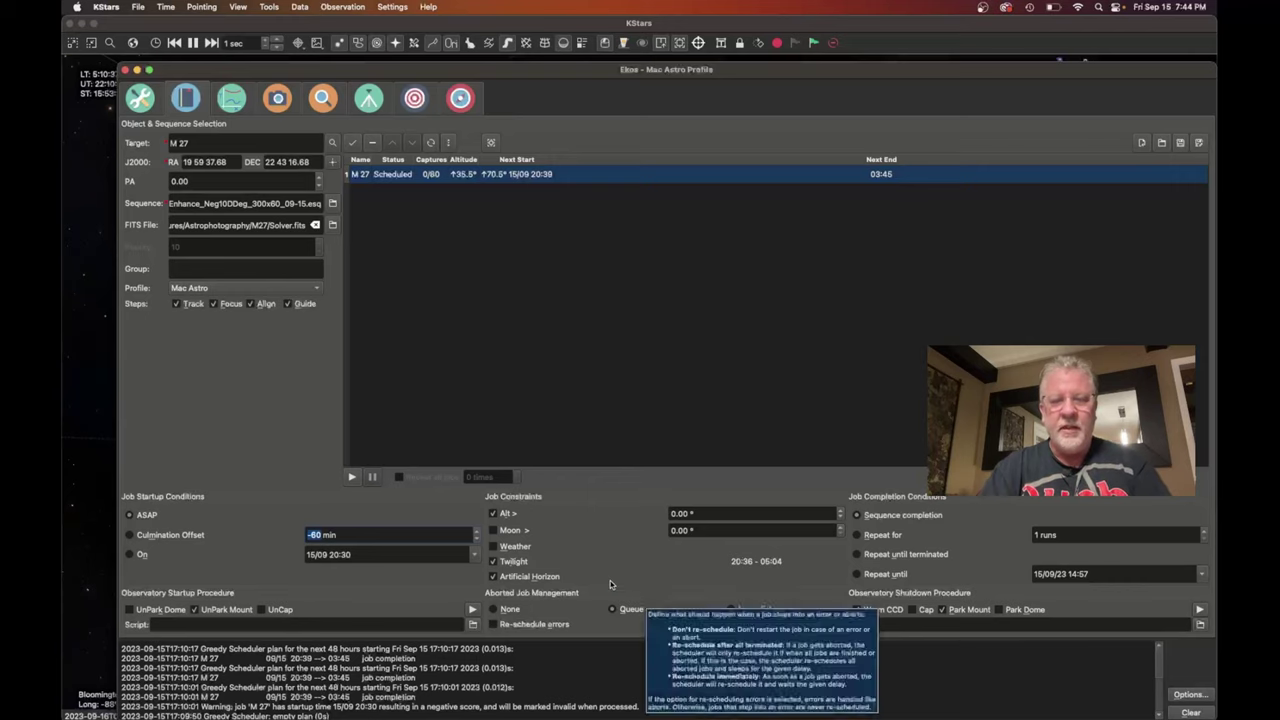
{"action": "mouse_move", "coordinate": [501, 585]}
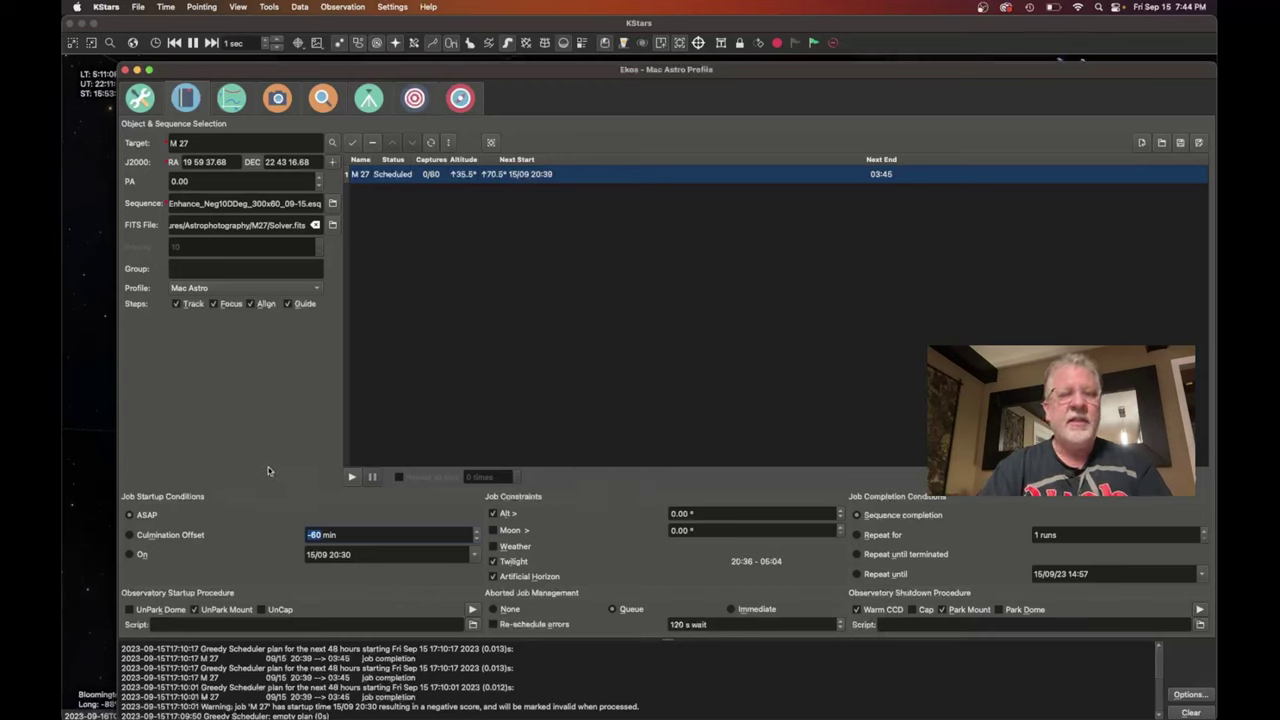
{"action": "left_click", "coordinate": [351, 478]}
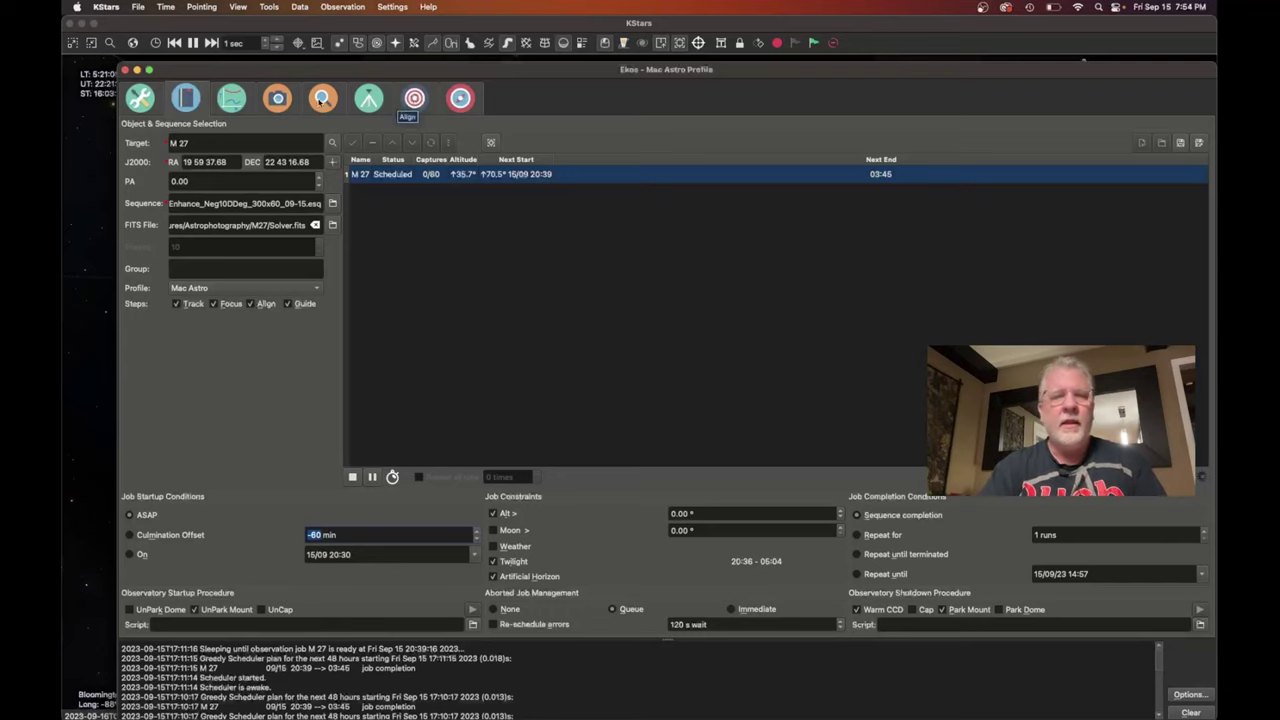
Capture a single test frame in the Focus module and inspect the image closely for usable stars.
{"action": "left_click", "coordinate": [323, 99]}
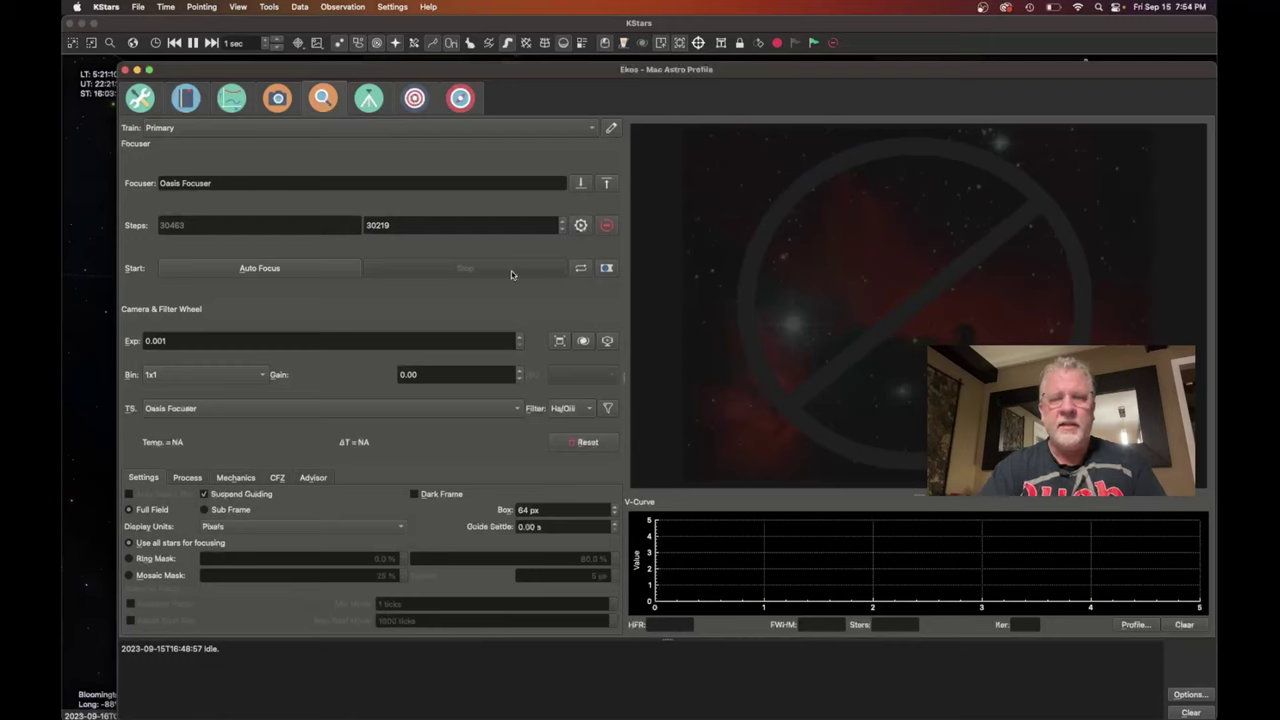
{"action": "left_click", "coordinate": [607, 269]}
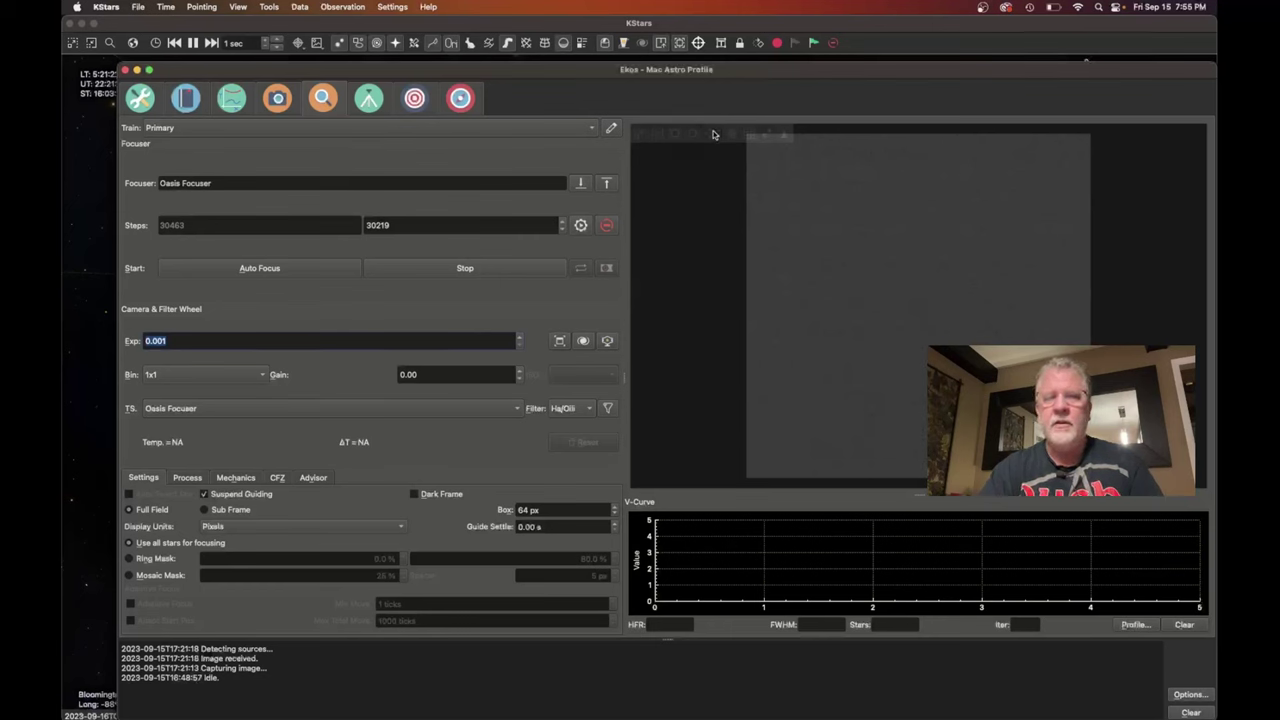
{"action": "scroll", "coordinate": [844, 405], "scroll_direction": "up", "scroll_amount": 5}
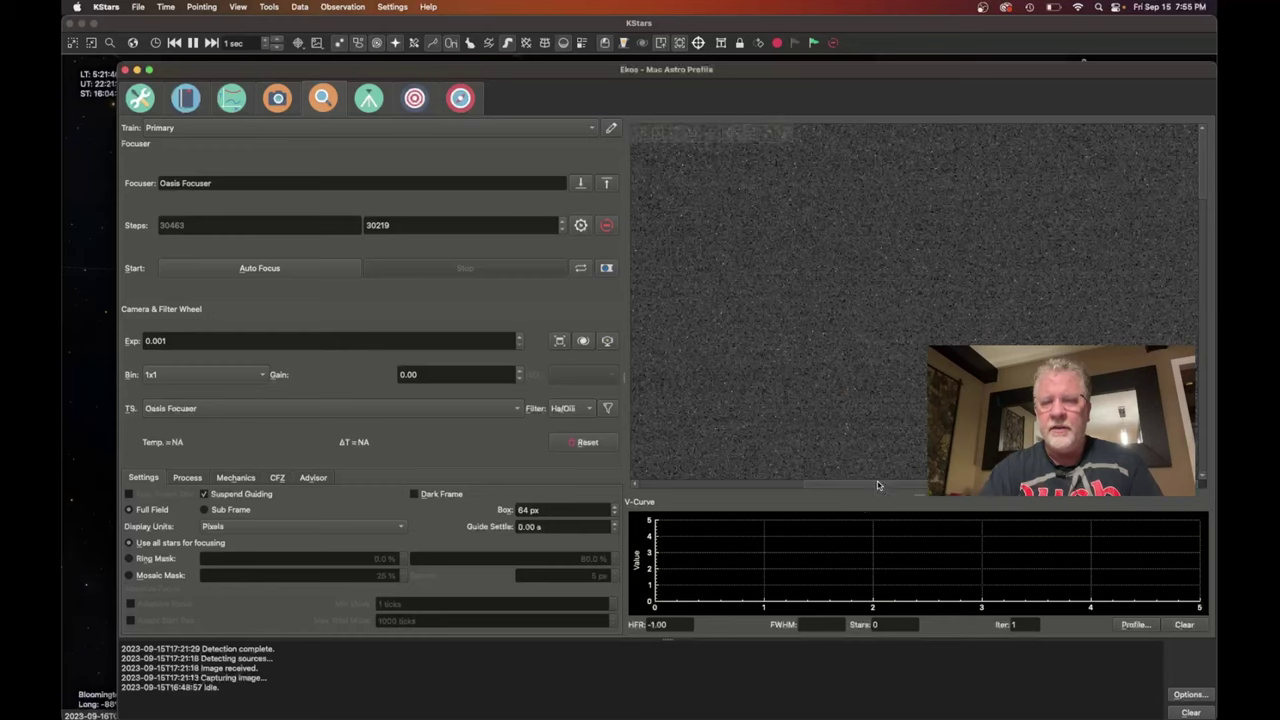
{"action": "left_click_drag", "start_coordinate": [877, 485], "coordinate": [679, 492]}
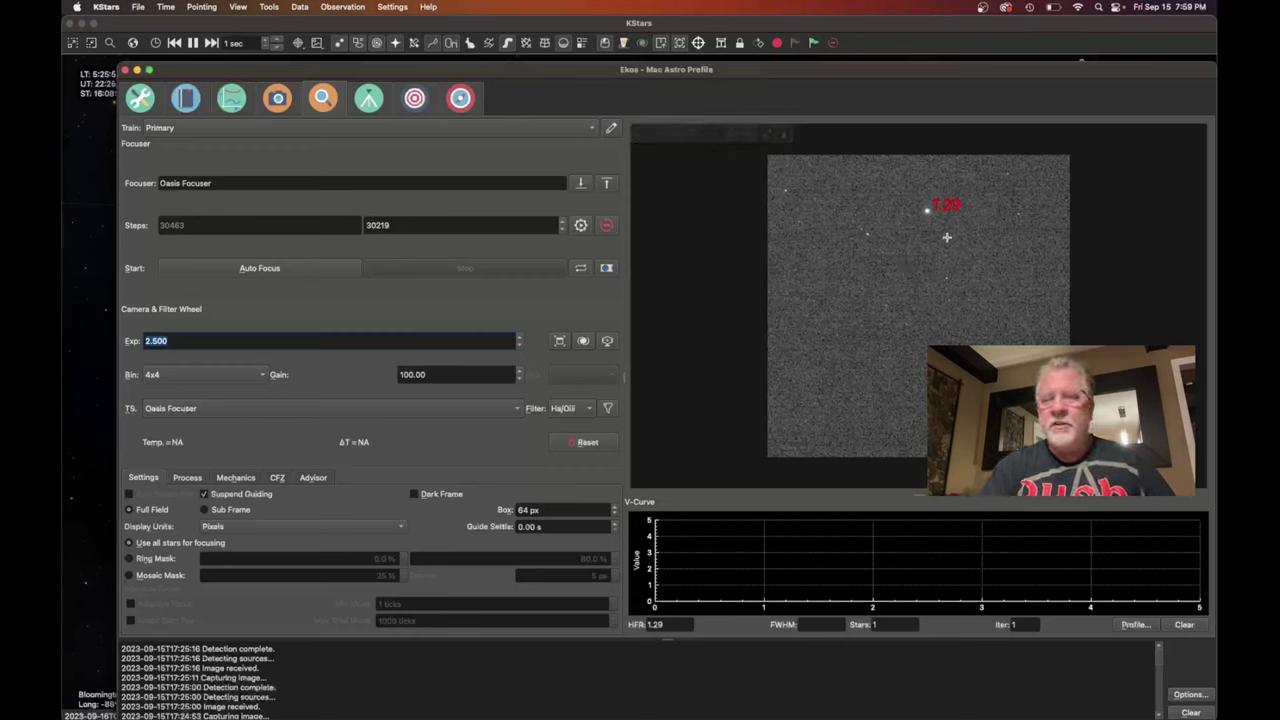
{"action": "mouse_move", "coordinate": [918, 224]}
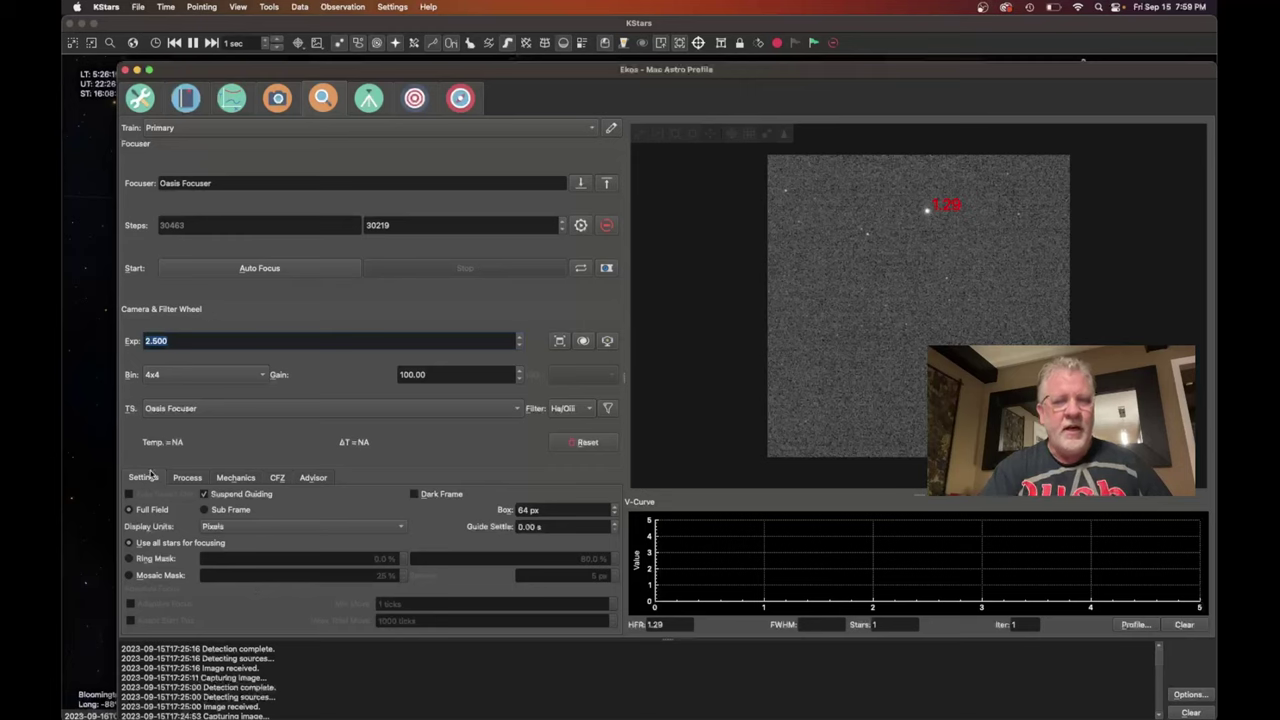
Set the focus camera binning to 1x1 and switch focusing from full field to Sub Frame.
{"action": "left_click", "coordinate": [200, 374]}
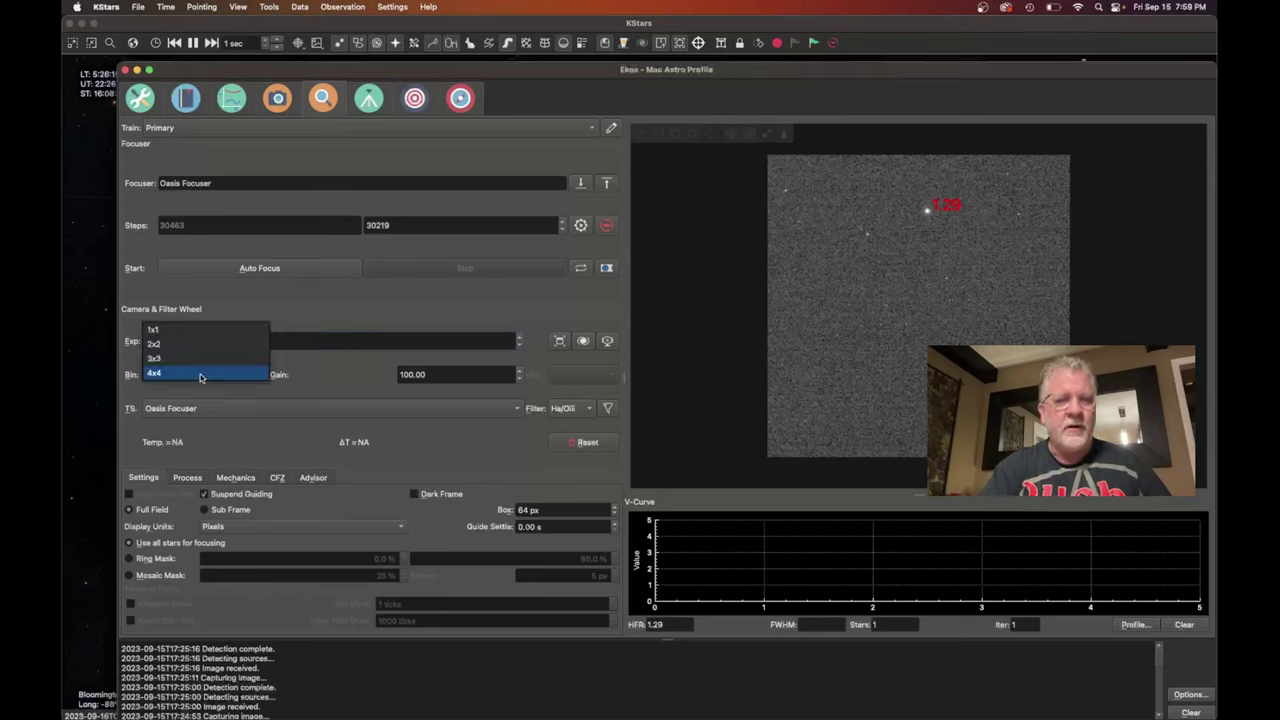
{"action": "left_click", "coordinate": [169, 331]}
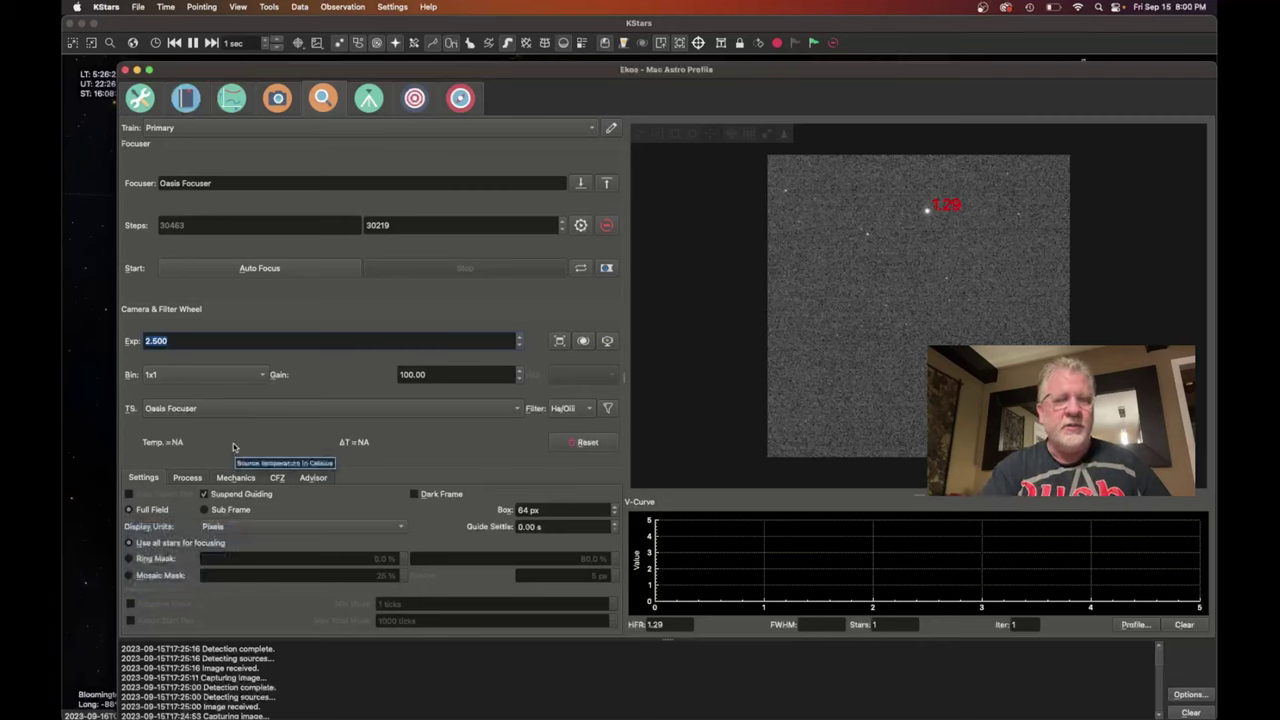
{"action": "left_click", "coordinate": [206, 511]}
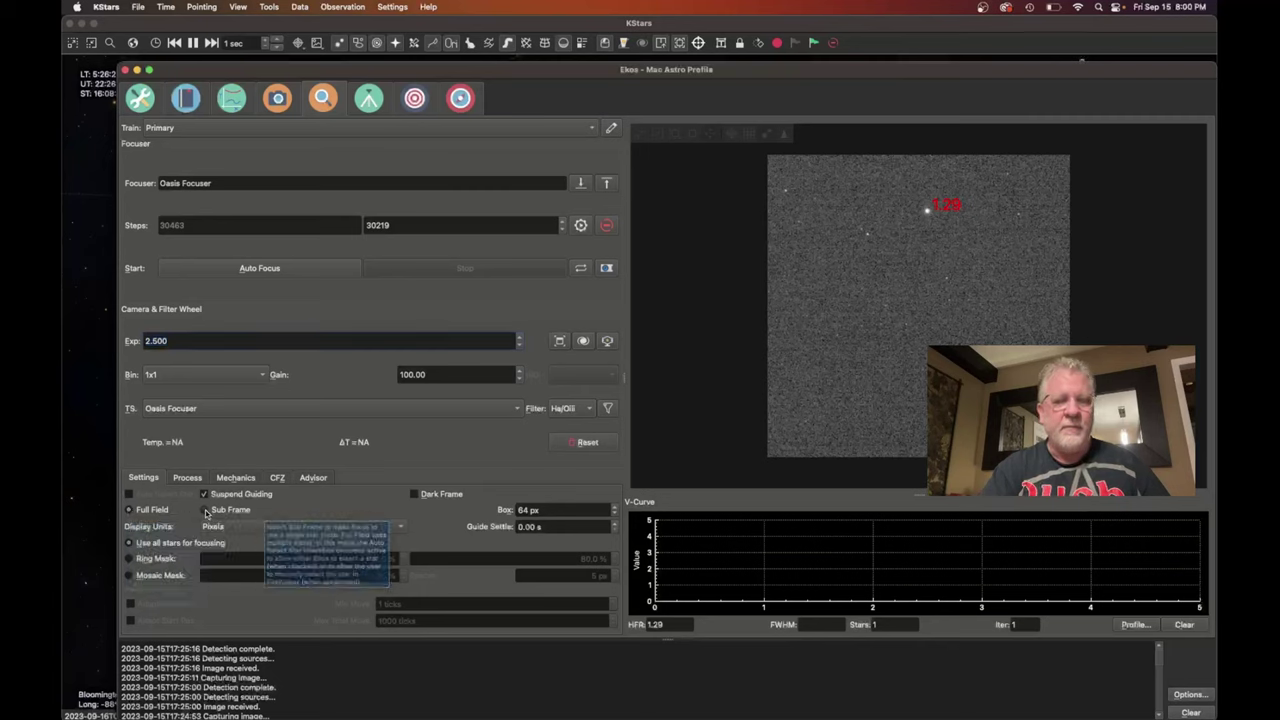
{"action": "left_click", "coordinate": [206, 511]}
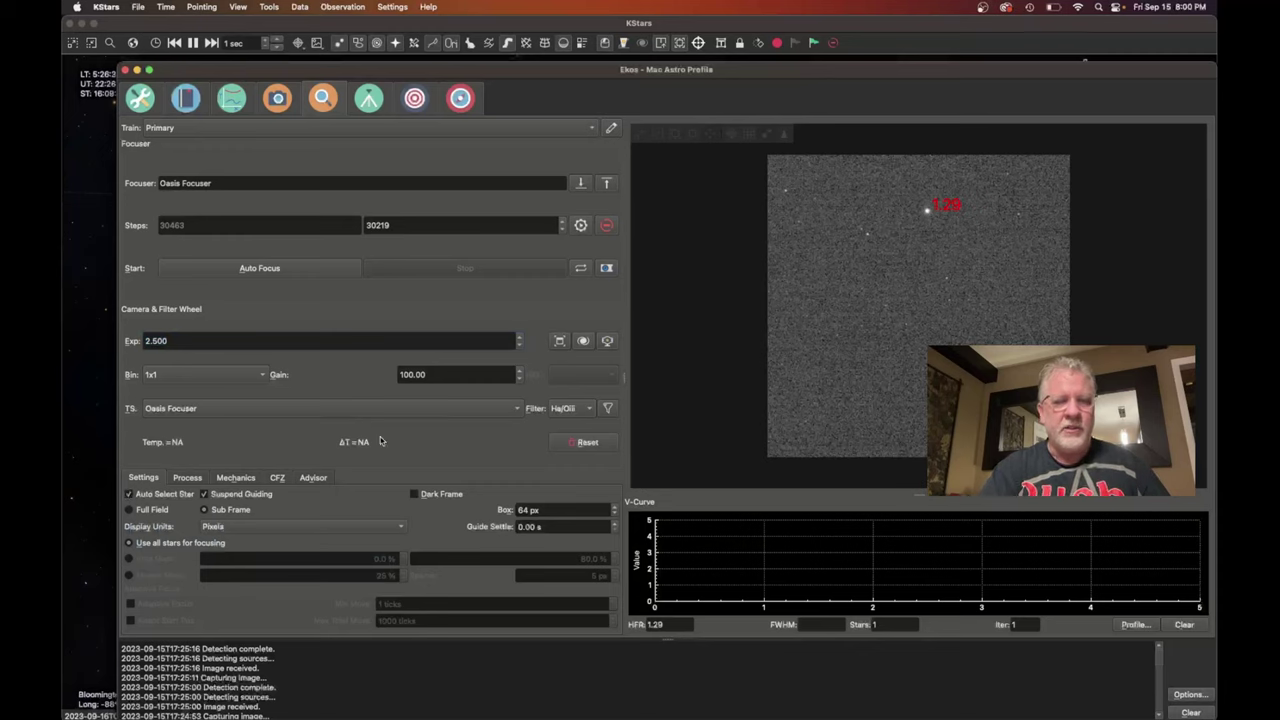
Review the focus process, mechanics and CFZ settings, and run Auto Focus with the V-Curve plot enlarged.
{"action": "left_click", "coordinate": [187, 477]}
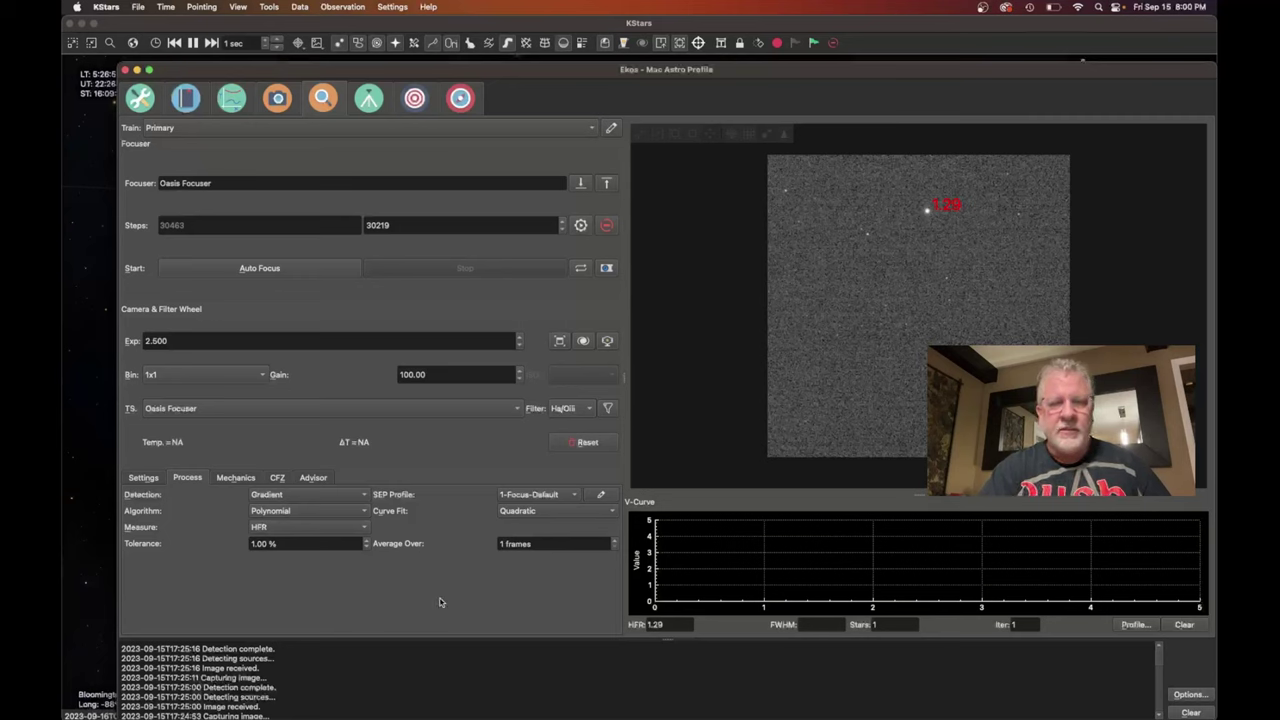
{"action": "left_click", "coordinate": [237, 477]}
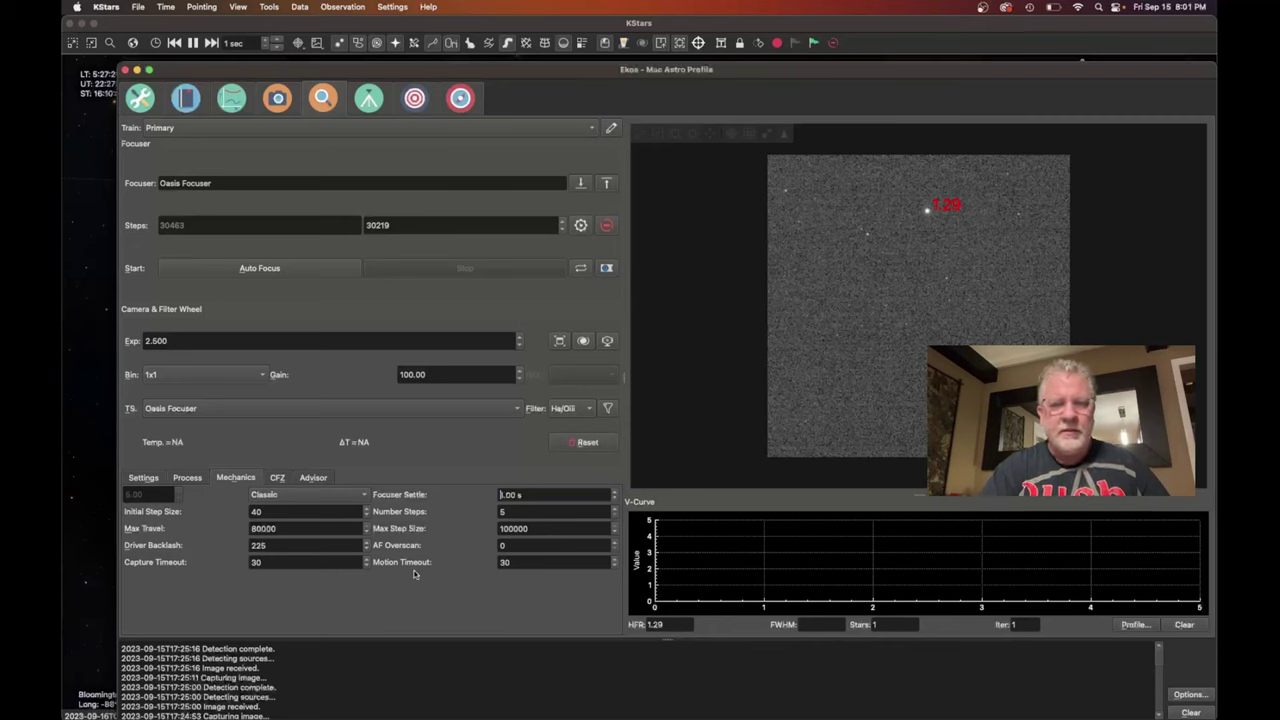
{"action": "left_click", "coordinate": [277, 478]}
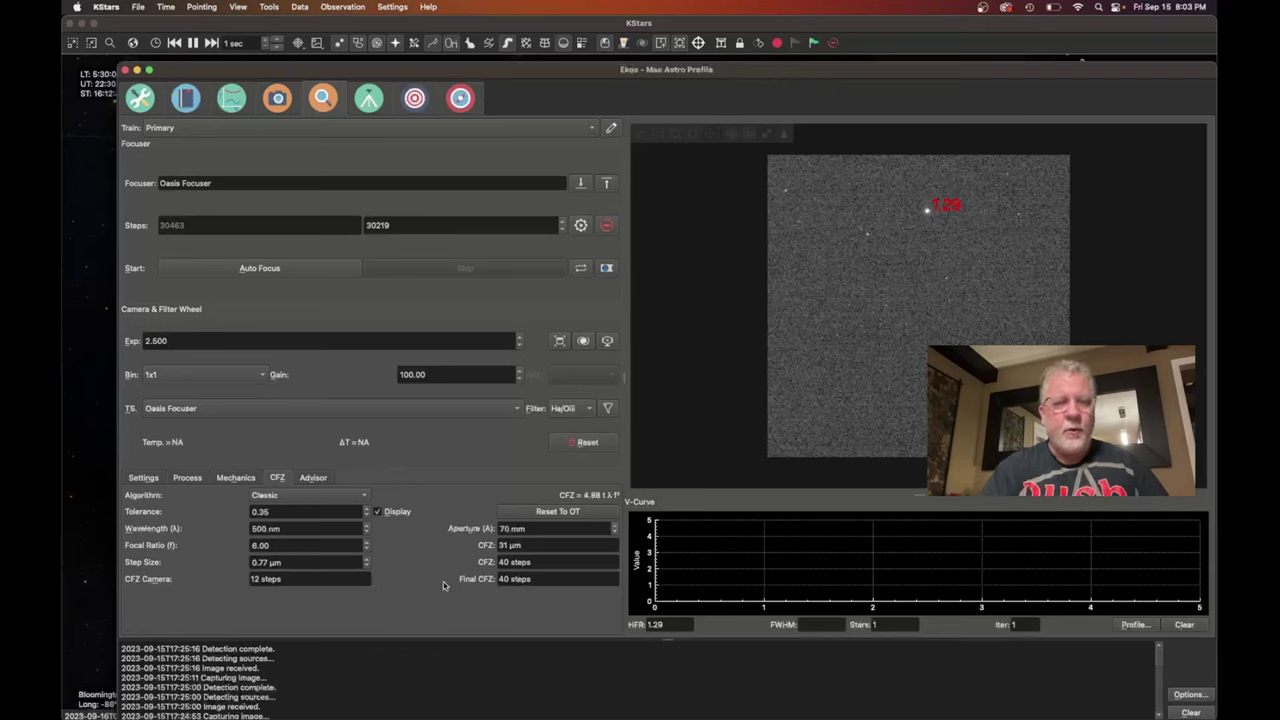
{"action": "left_click", "coordinate": [231, 478]}
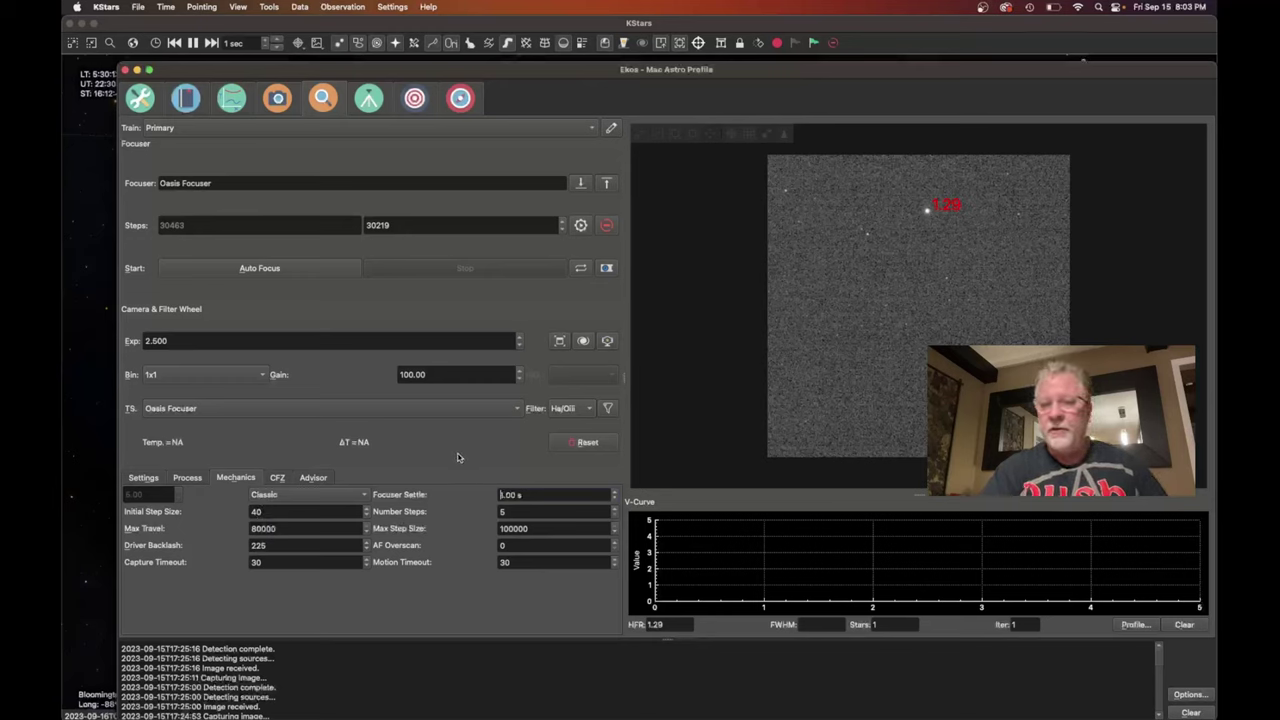
{"action": "left_click", "coordinate": [259, 268]}
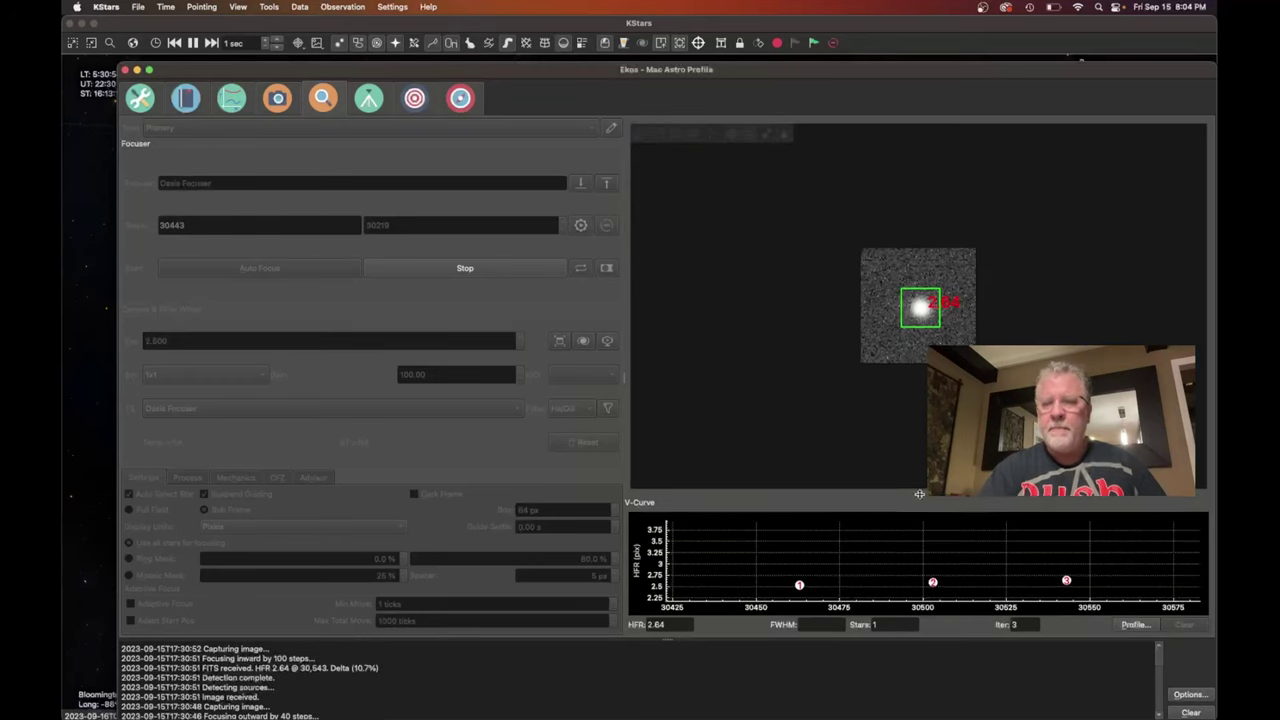
{"action": "left_click_drag", "start_coordinate": [919, 494], "coordinate": [920, 332]}
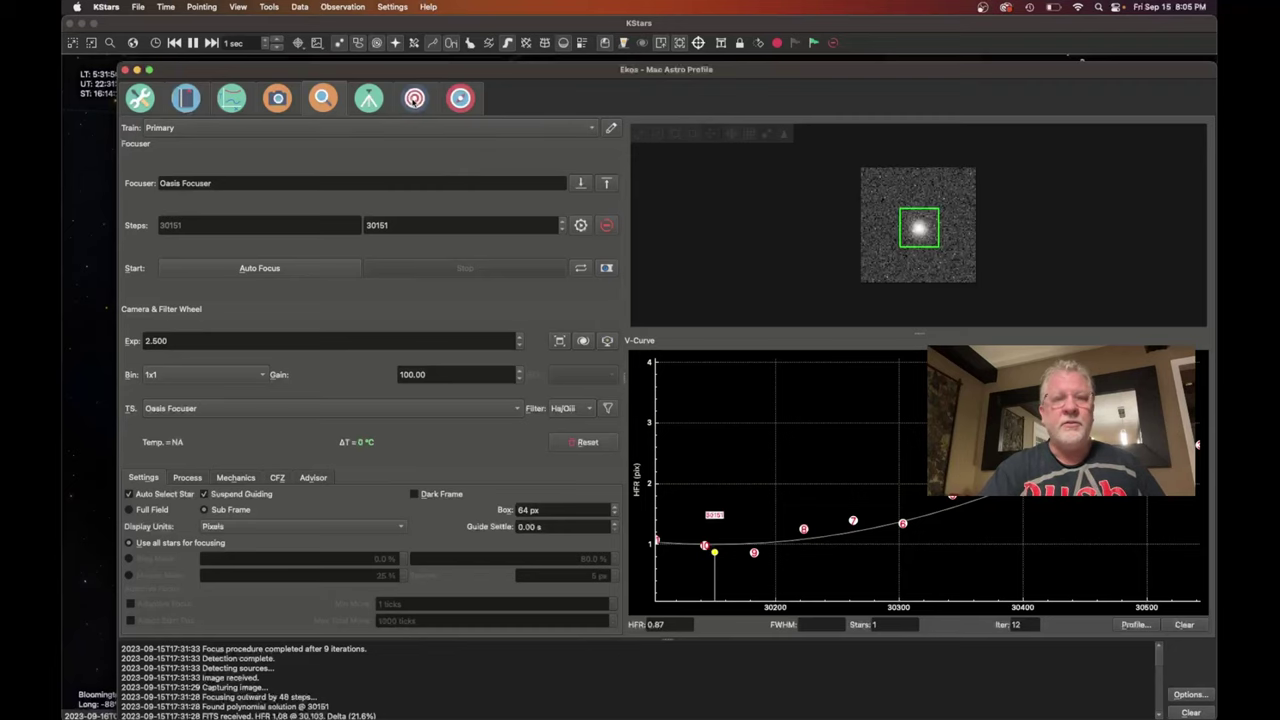
Try the Align module's polar alignment with direction West, 30 degrees and 1x speed, and stop it during the first mount rotation.
{"action": "left_click", "coordinate": [414, 98]}
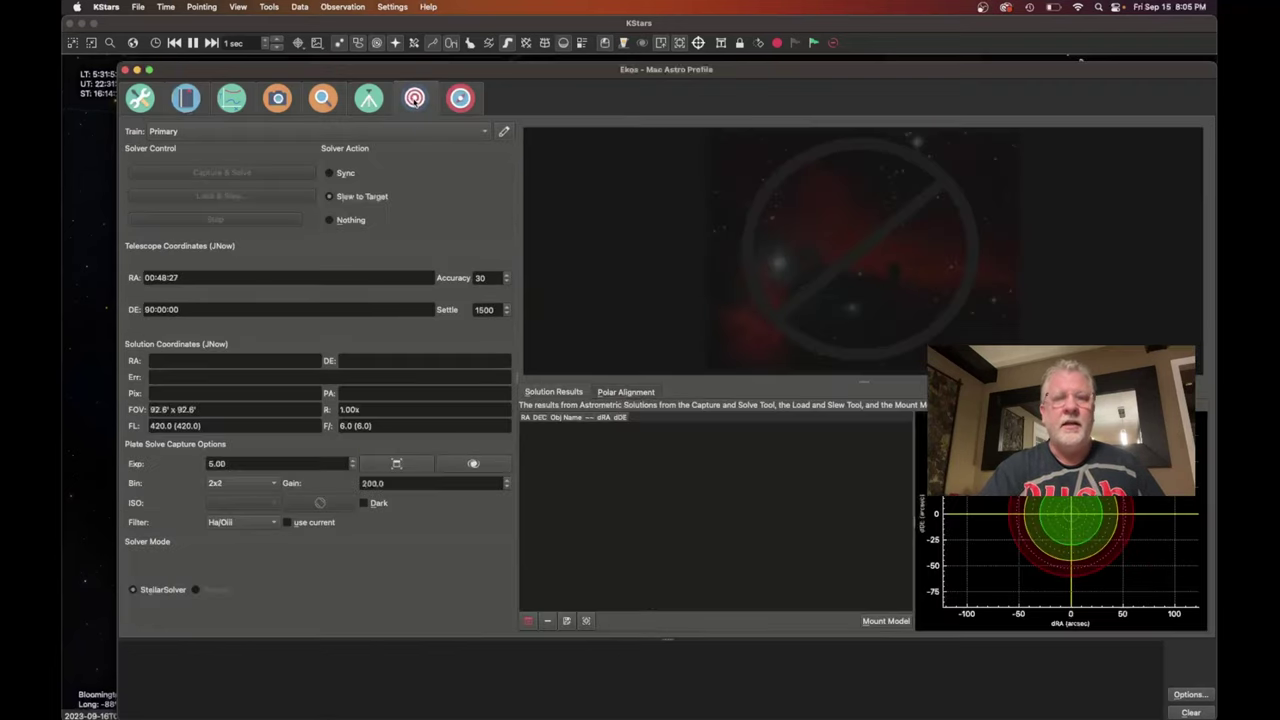
{"action": "left_click", "coordinate": [632, 393]}
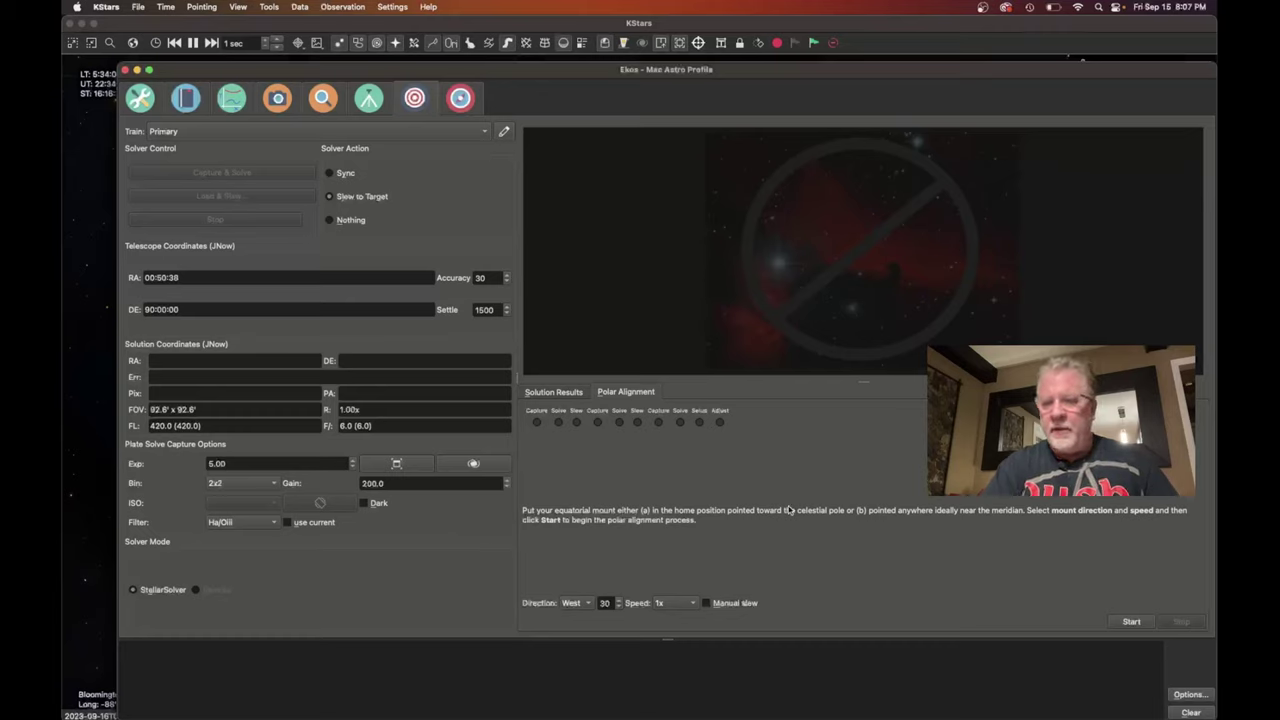
{"action": "left_click", "coordinate": [1131, 621]}
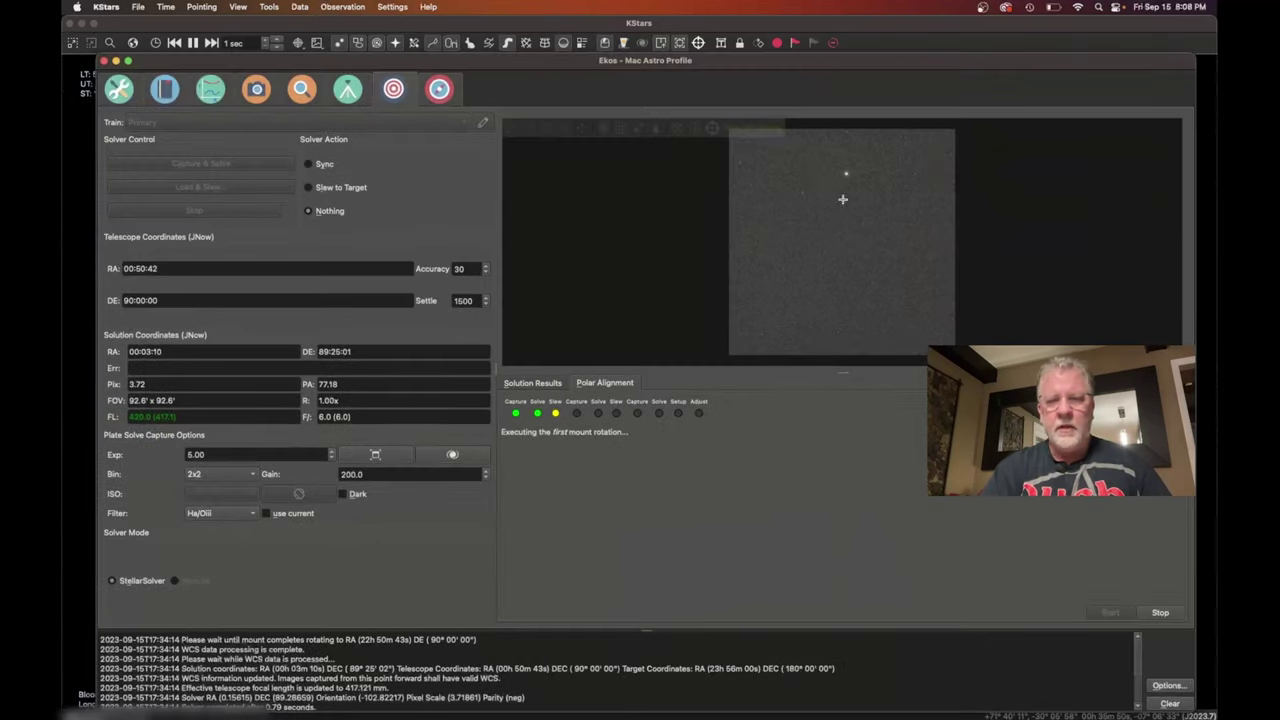
{"action": "left_click", "coordinate": [1160, 612]}
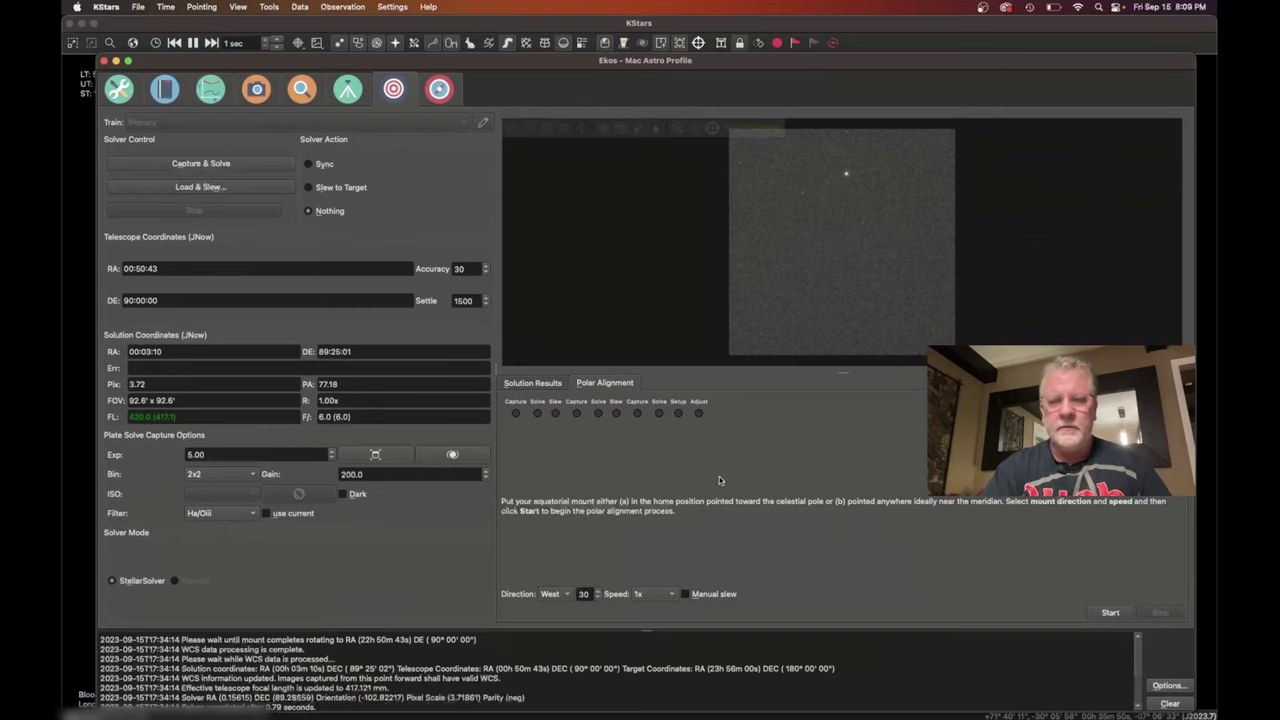
Park the mount from the Mount module and clear its alignment model.
{"action": "left_click", "coordinate": [347, 89]}
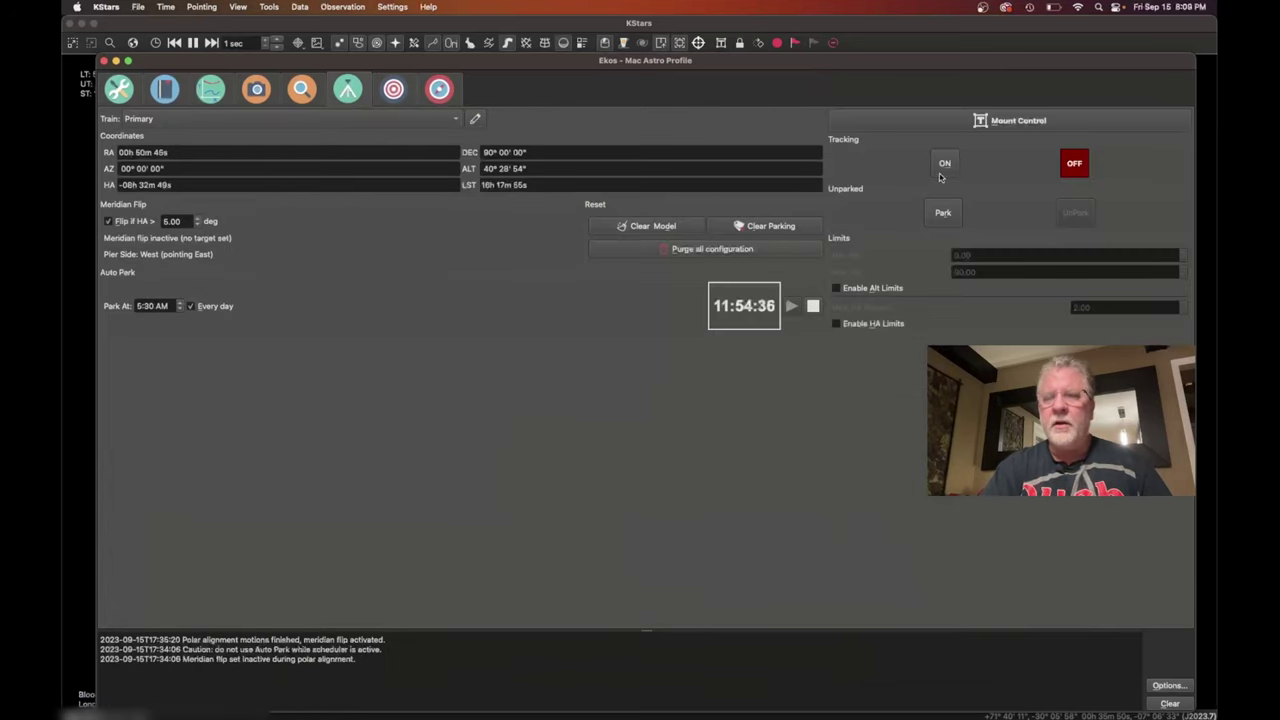
{"action": "left_click", "coordinate": [943, 212]}
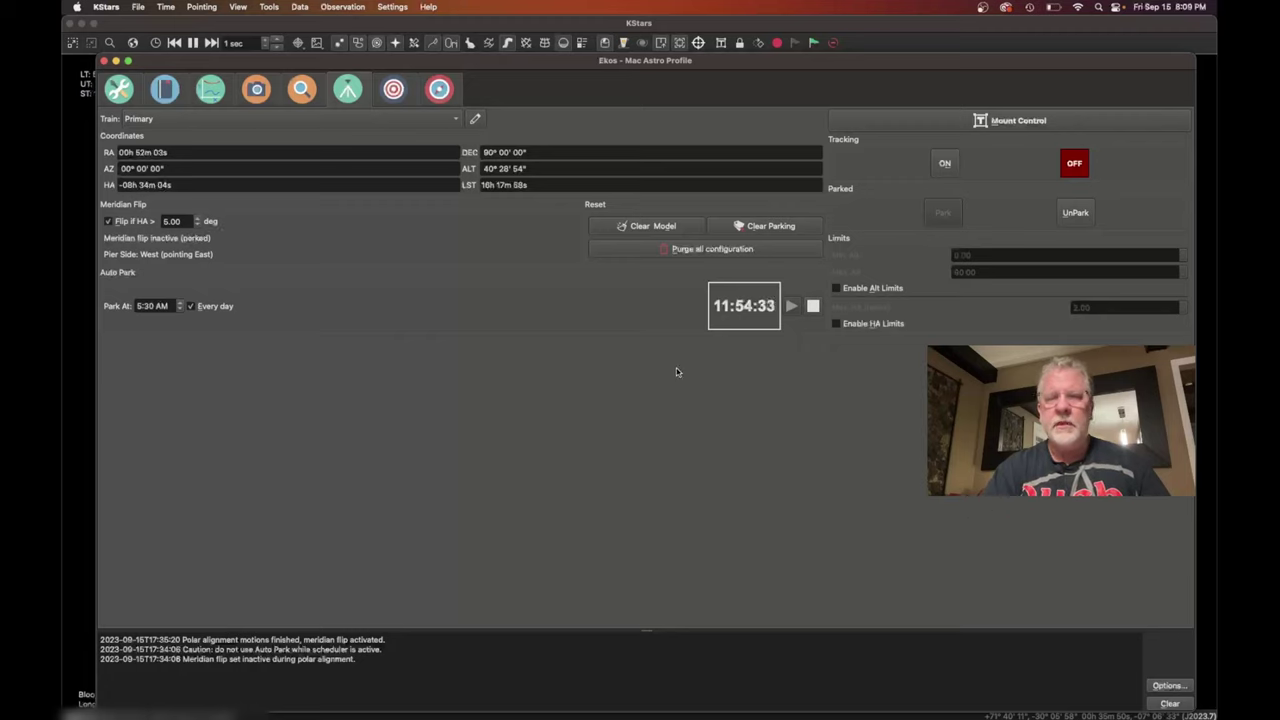
{"action": "left_click", "coordinate": [652, 228]}
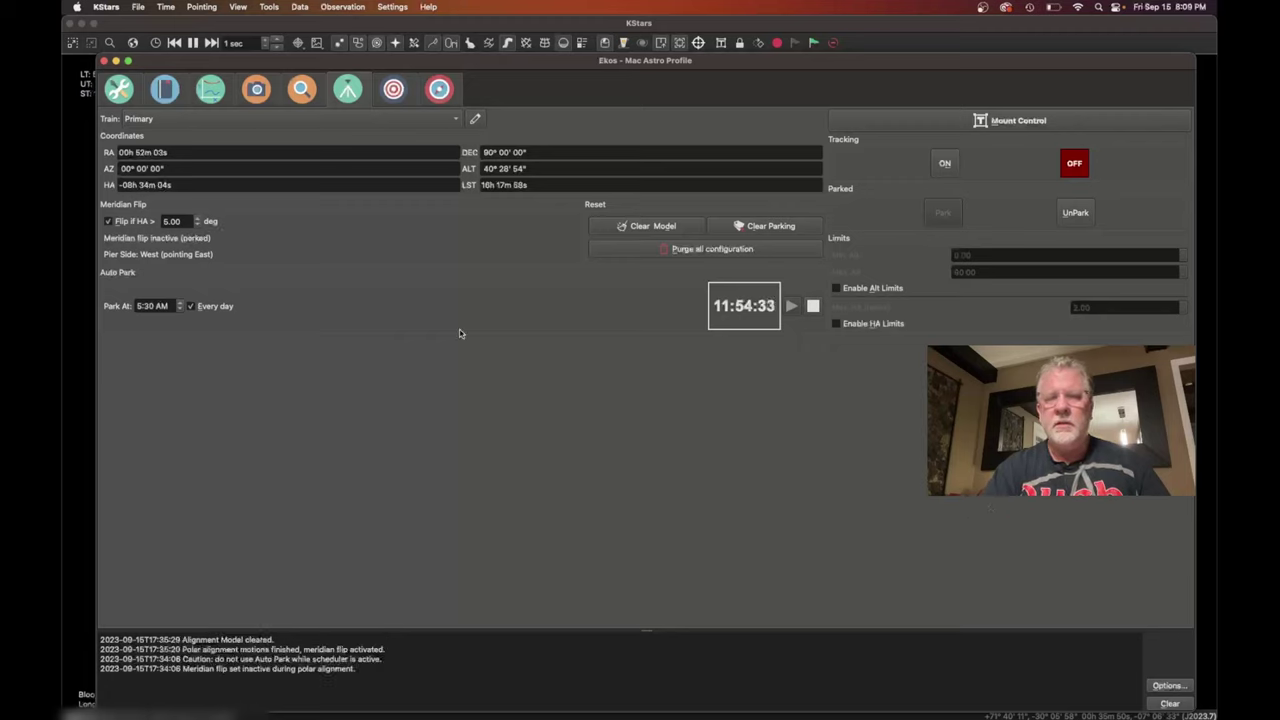
Try running the polar alignment again and check the telescope's position on the sky map during the first mount rotation.
{"action": "left_click", "coordinate": [396, 92]}
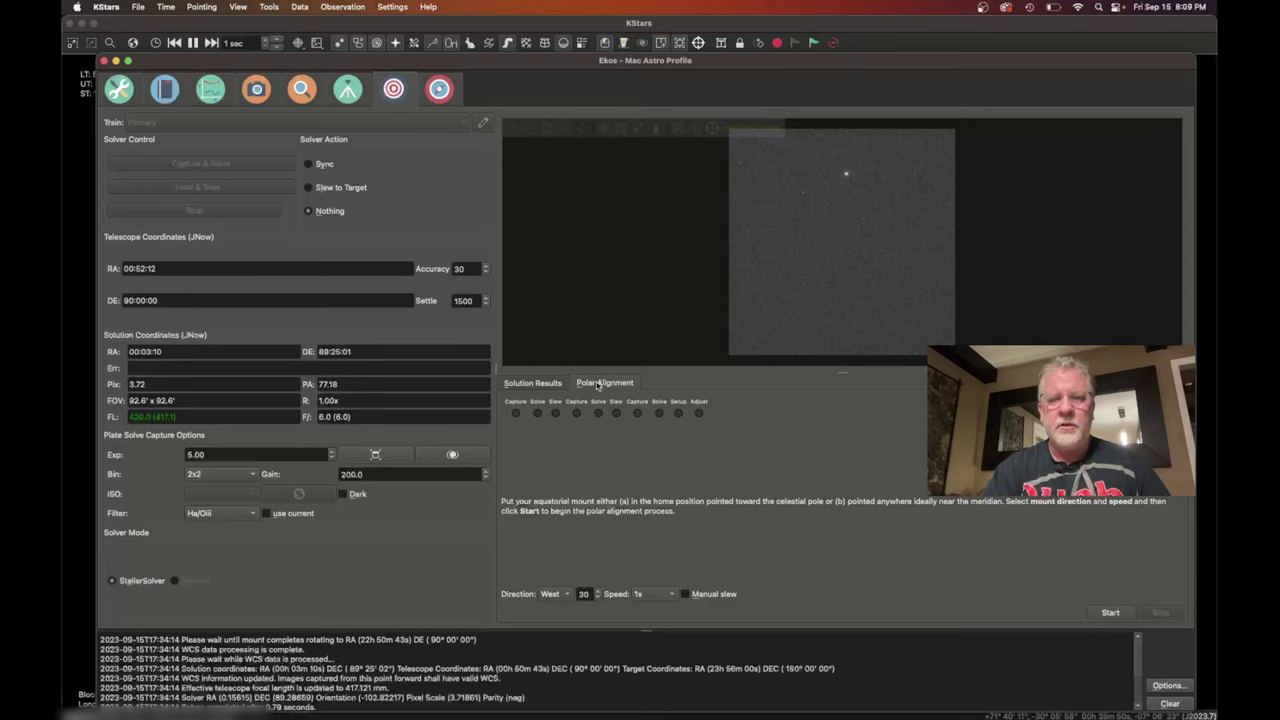
{"action": "left_click", "coordinate": [1110, 614]}
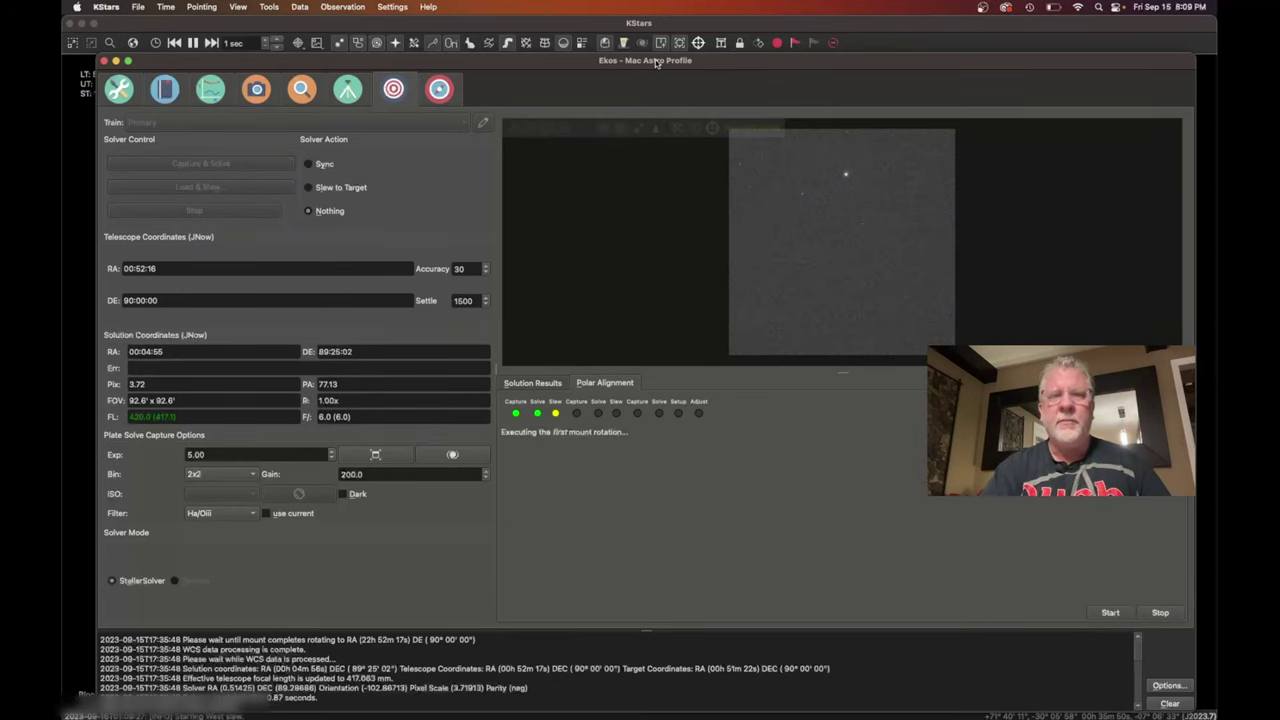
{"action": "left_click_drag", "start_coordinate": [657, 63], "coordinate": [641, 465]}
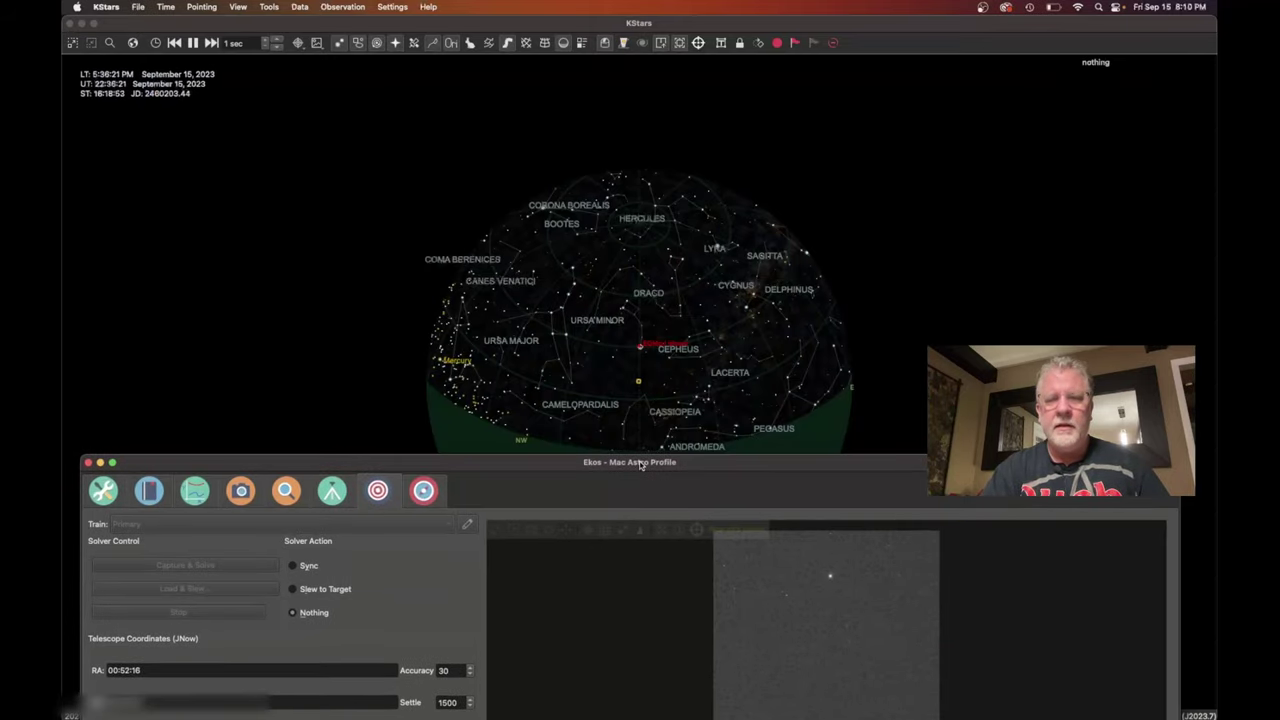
{"action": "double_click", "coordinate": [641, 465]}
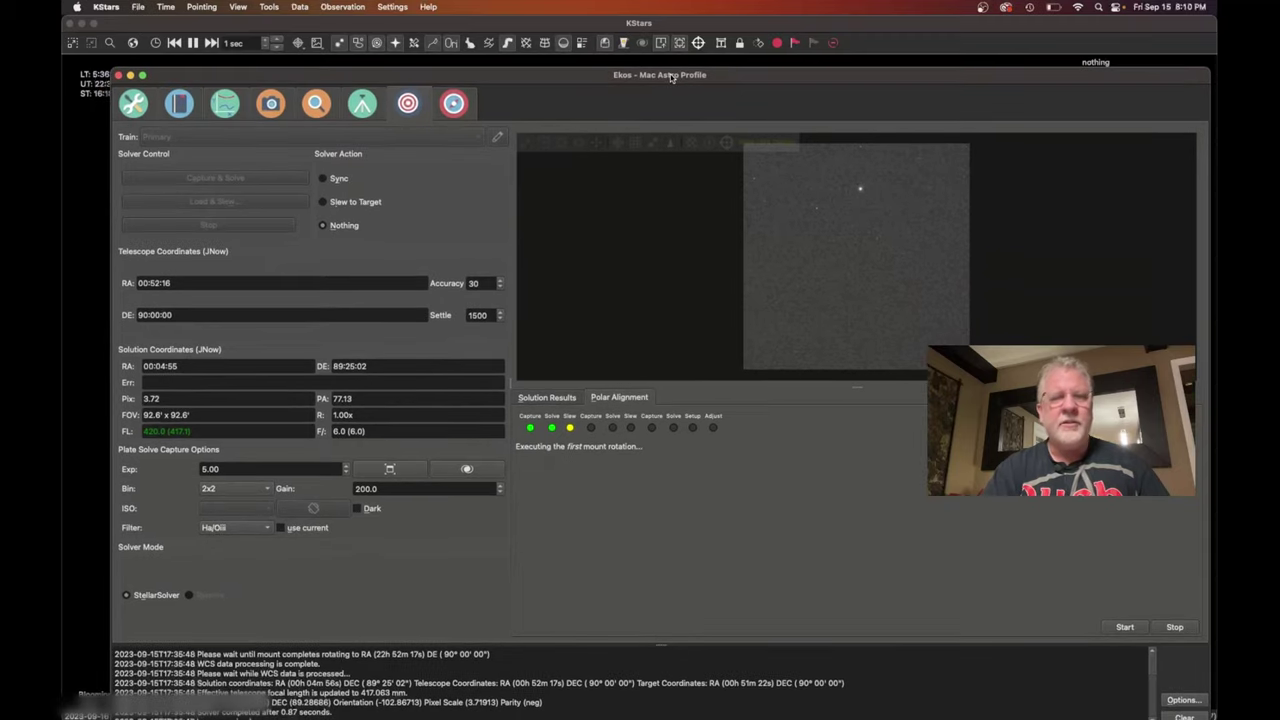
Examine the EQMod Mount's main control settings in the INDI Control Panel, including its tracking and parking state.
{"action": "left_click", "coordinate": [135, 105]}
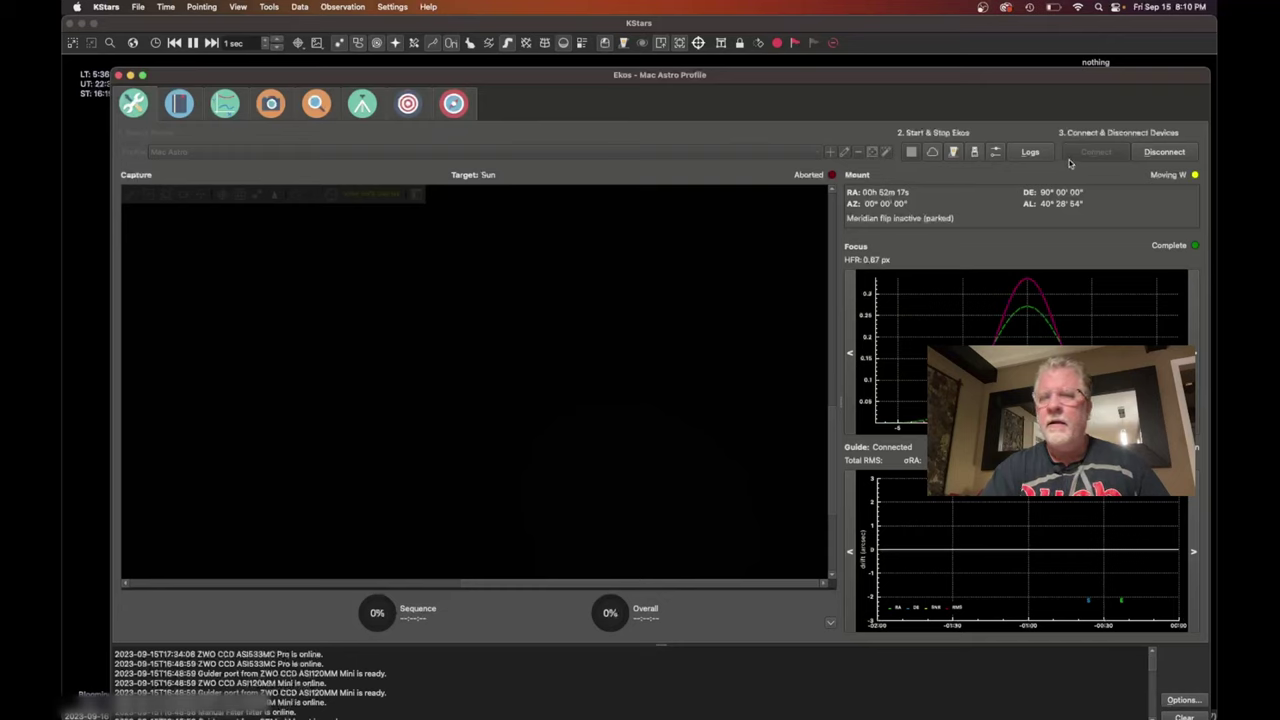
{"action": "left_click", "coordinate": [953, 152]}
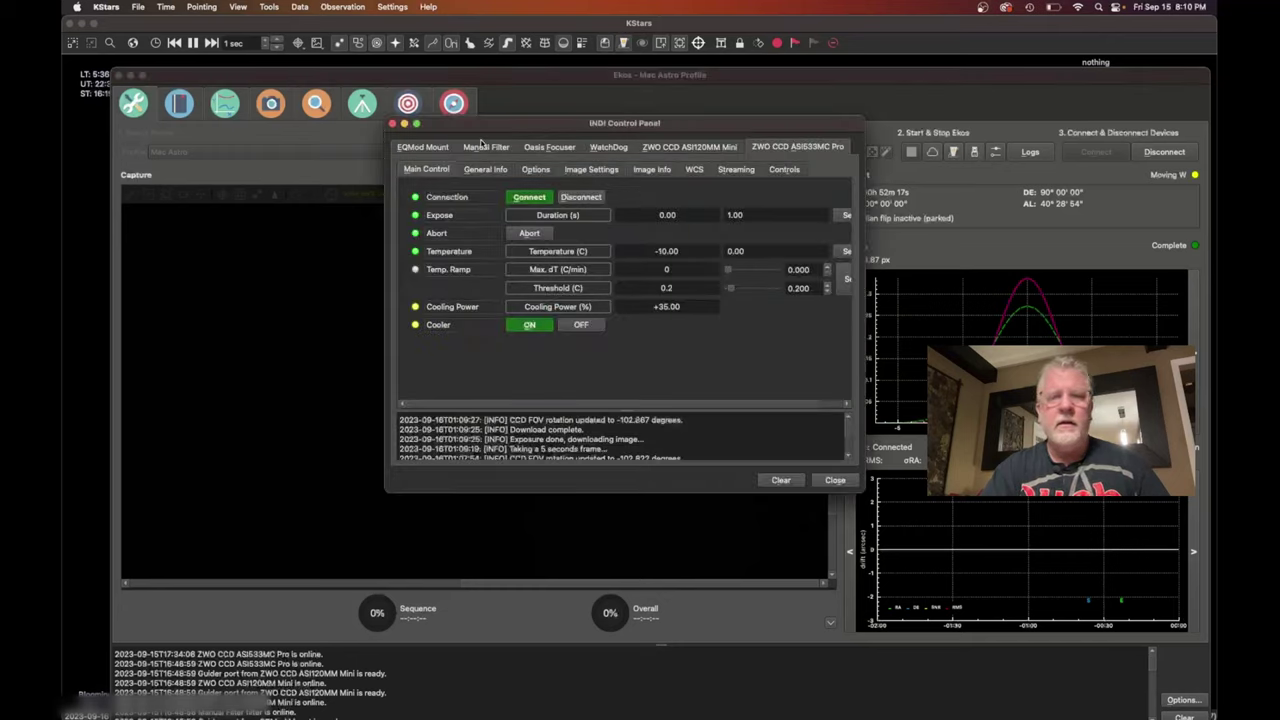
{"action": "left_click", "coordinate": [422, 149]}
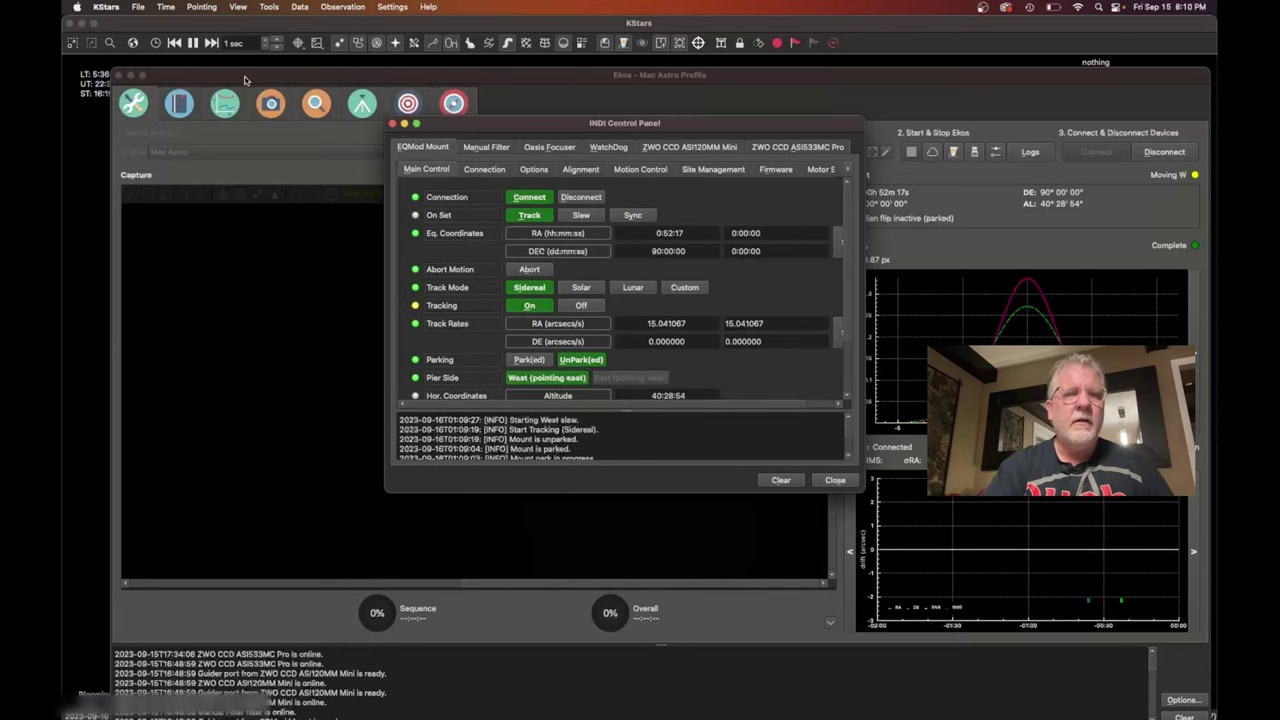
{"action": "left_click_drag", "start_coordinate": [243, 76], "coordinate": [211, 81]}
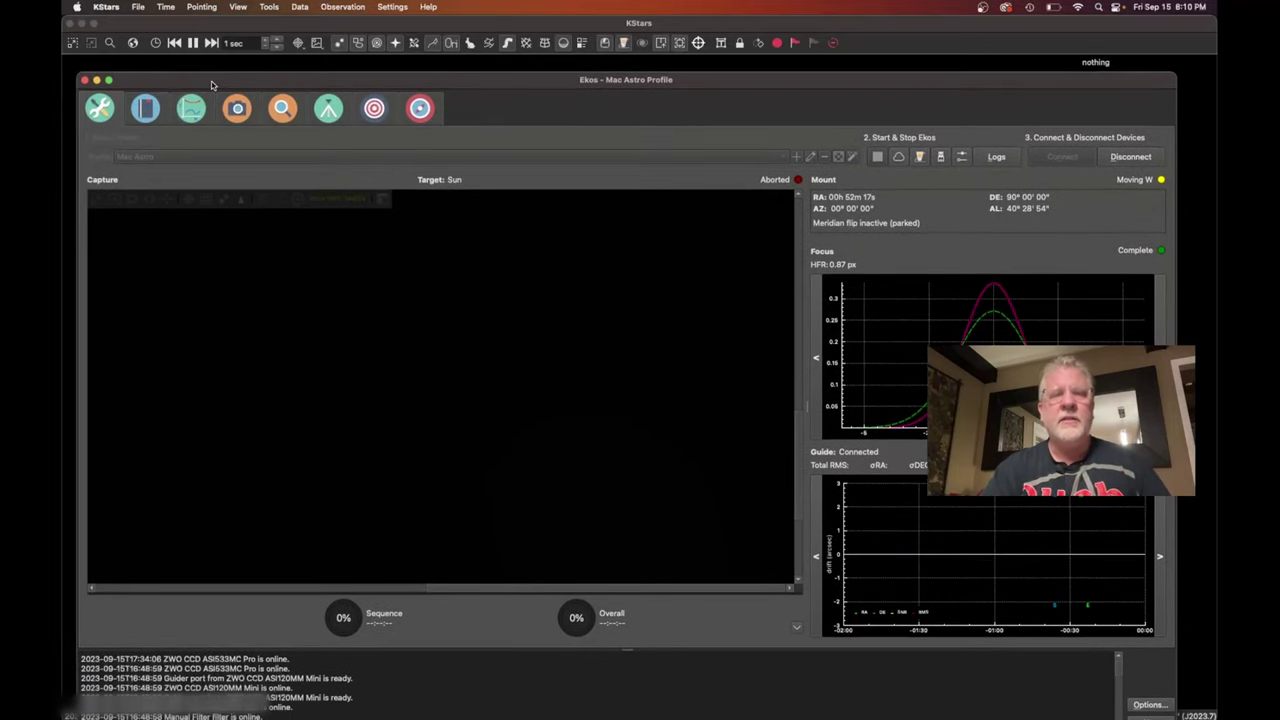
Stop the running polar alignment and park the mount, uncovering the INDI Control Panel behind the Ekos window.
{"action": "left_click", "coordinate": [374, 108]}
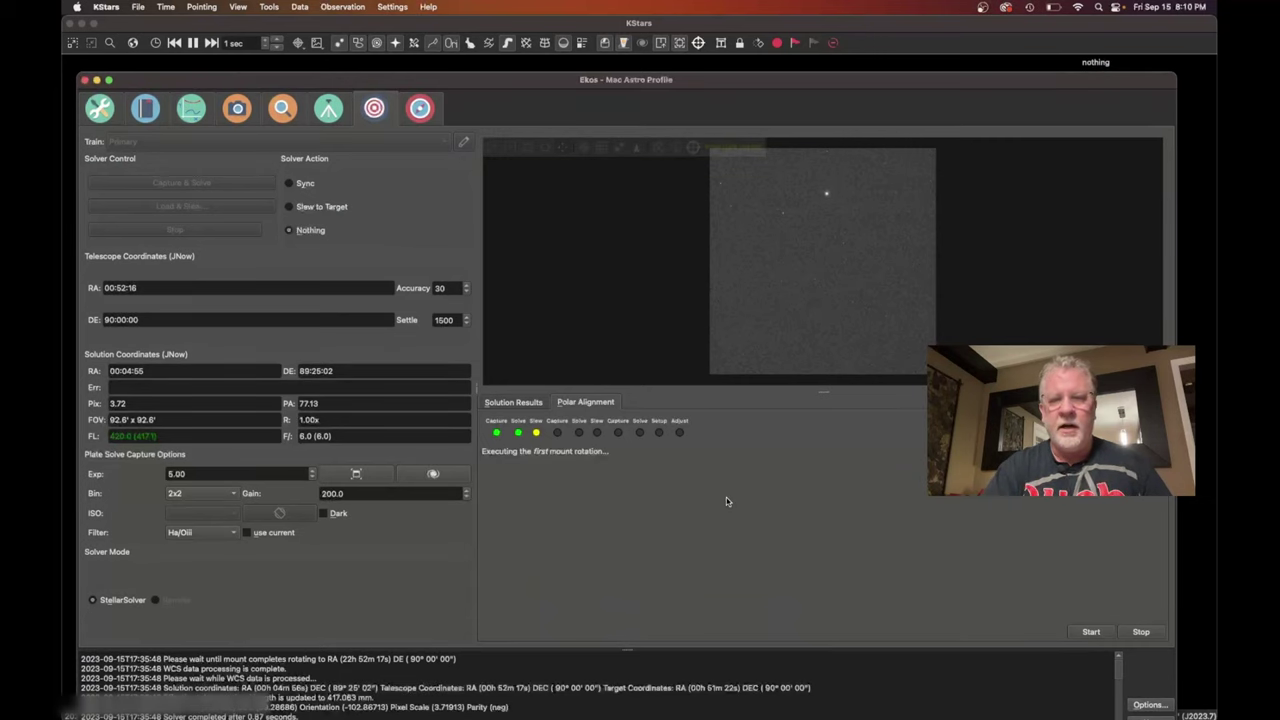
{"action": "left_click", "coordinate": [1141, 631]}
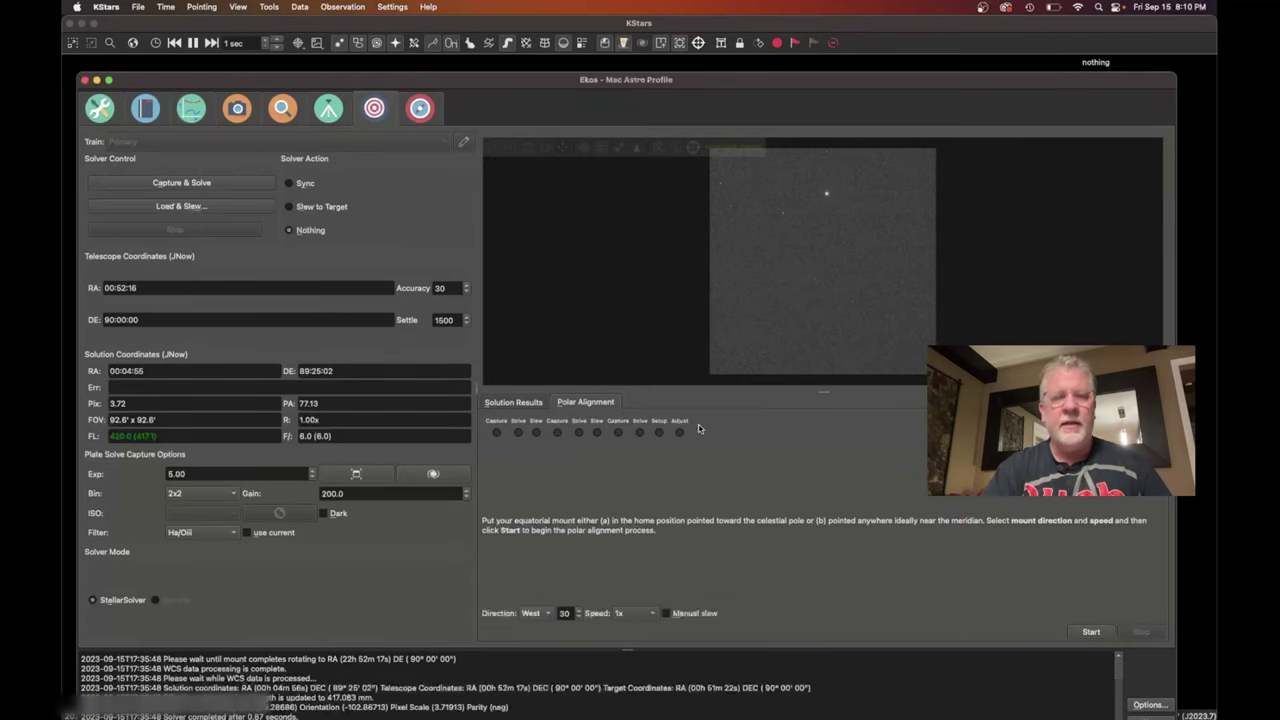
{"action": "left_click", "coordinate": [328, 108]}
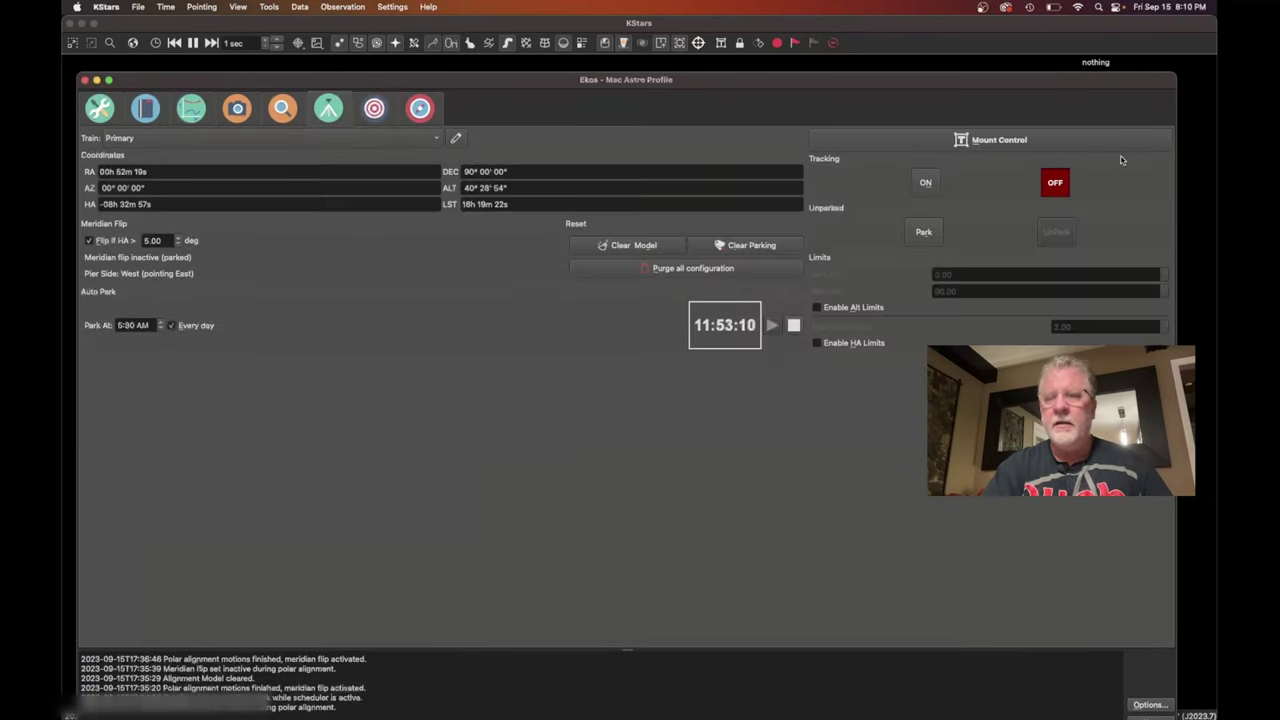
{"action": "left_click", "coordinate": [920, 231]}
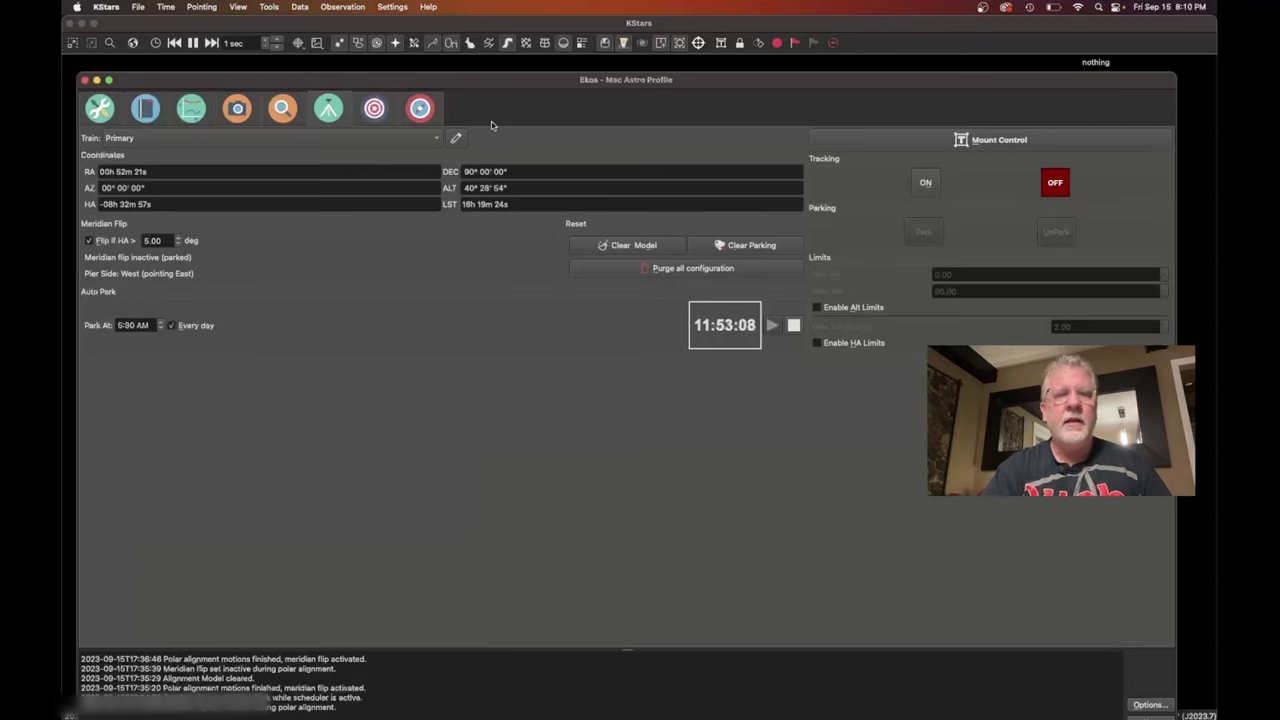
{"action": "left_click_drag", "start_coordinate": [435, 80], "coordinate": [437, 178]}
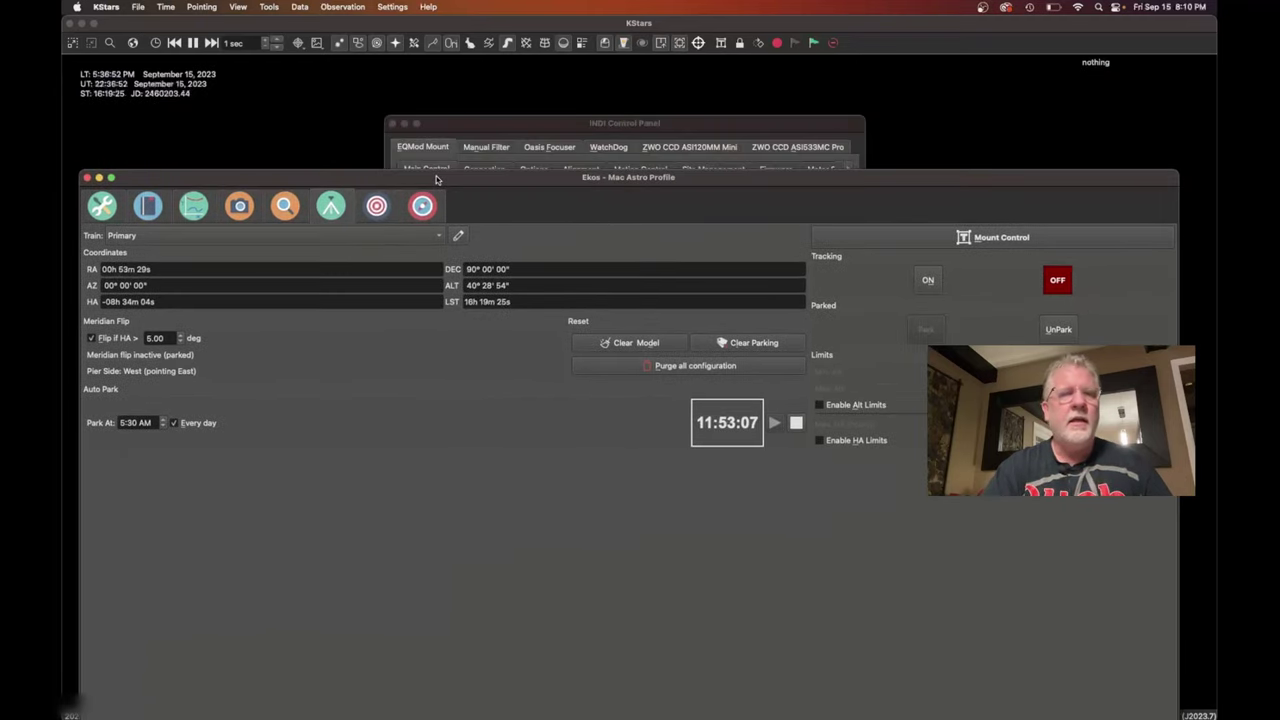
Set the KStars clock to September 15, 2023, at 8:10 PM.
{"action": "left_click", "coordinate": [132, 43]}
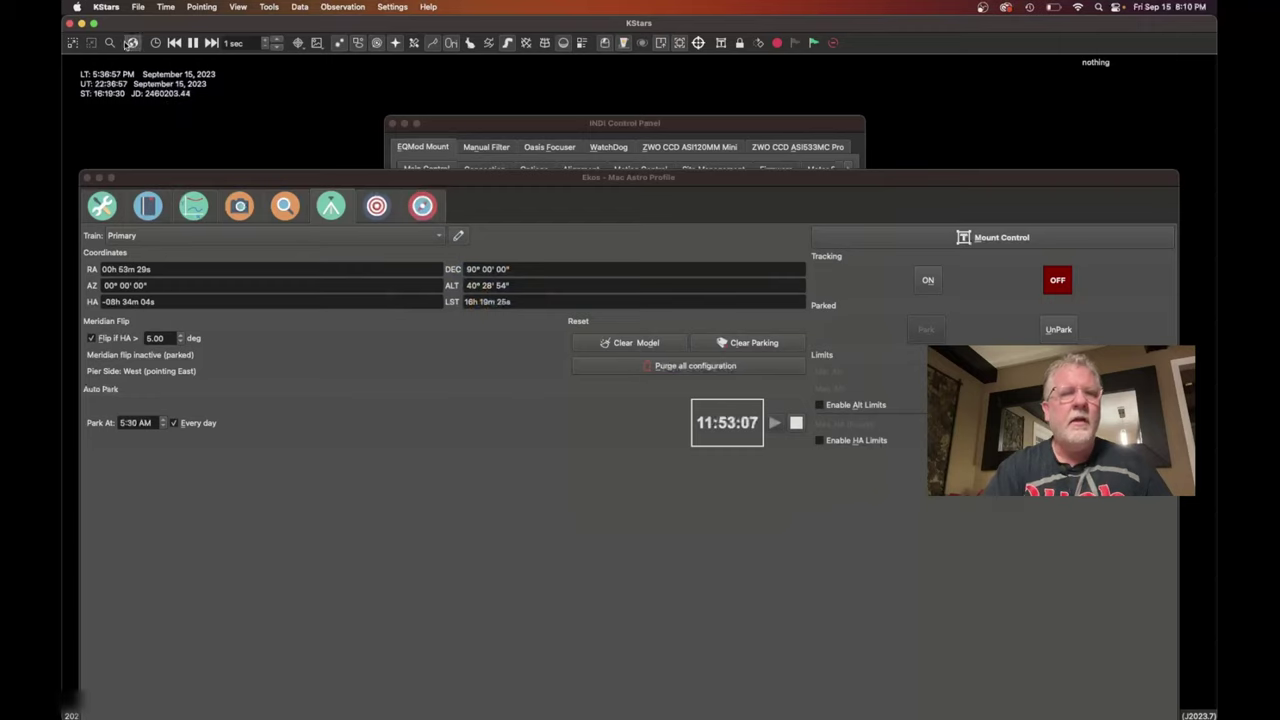
{"action": "left_click", "coordinate": [157, 43]}
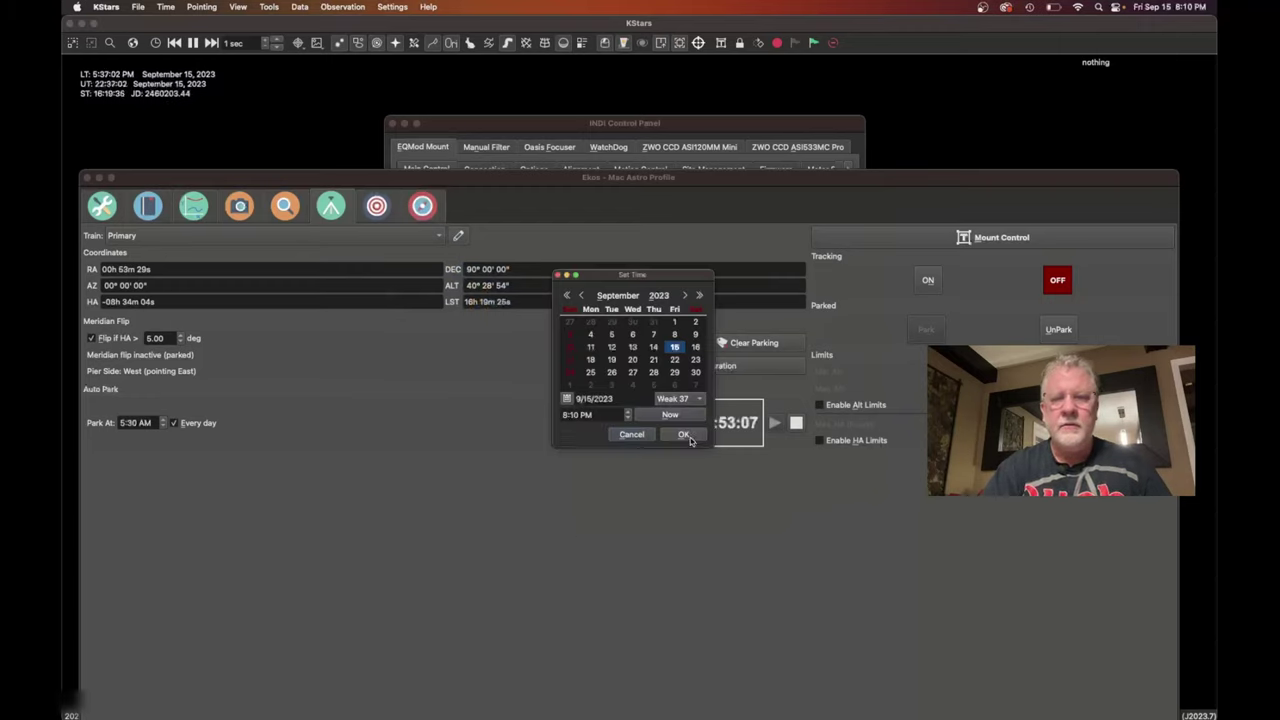
{"action": "left_click", "coordinate": [686, 436]}
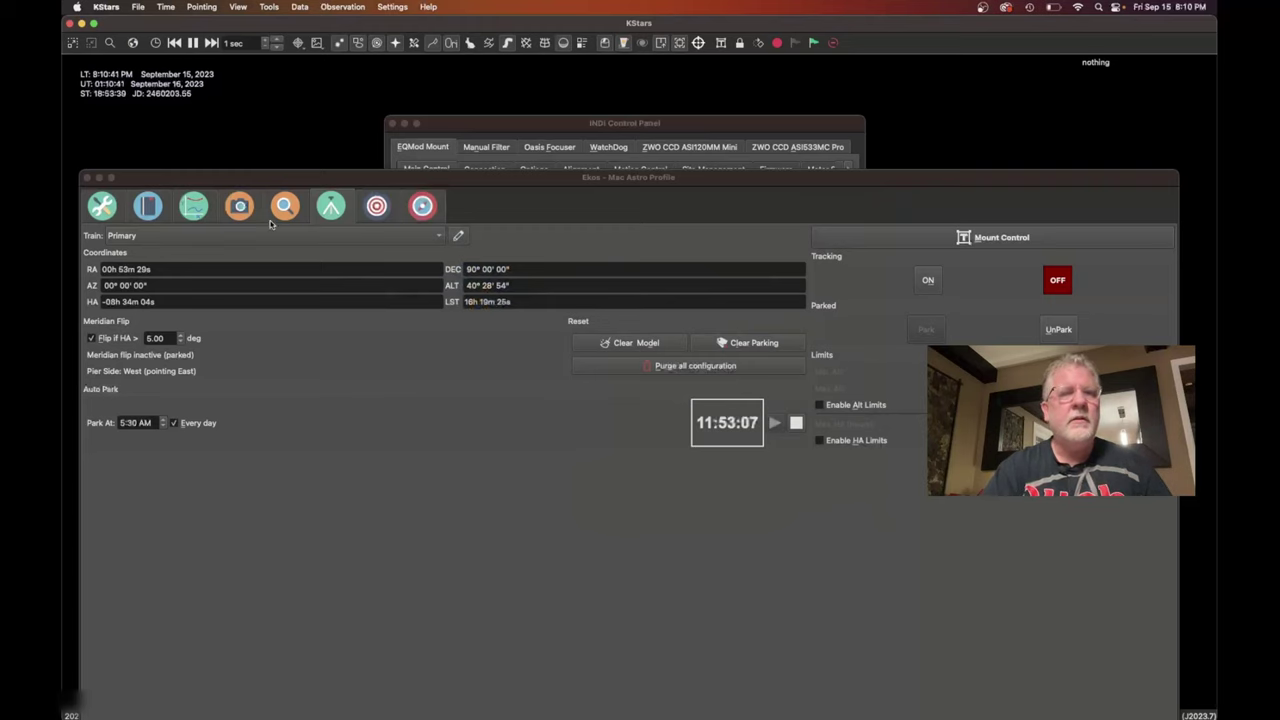
Try running the polar alignment again from the Align module, rotating 30° west at 1x speed.
{"action": "left_click_drag", "start_coordinate": [676, 185], "coordinate": [687, 65]}
{"action": "left_click", "coordinate": [386, 88]}
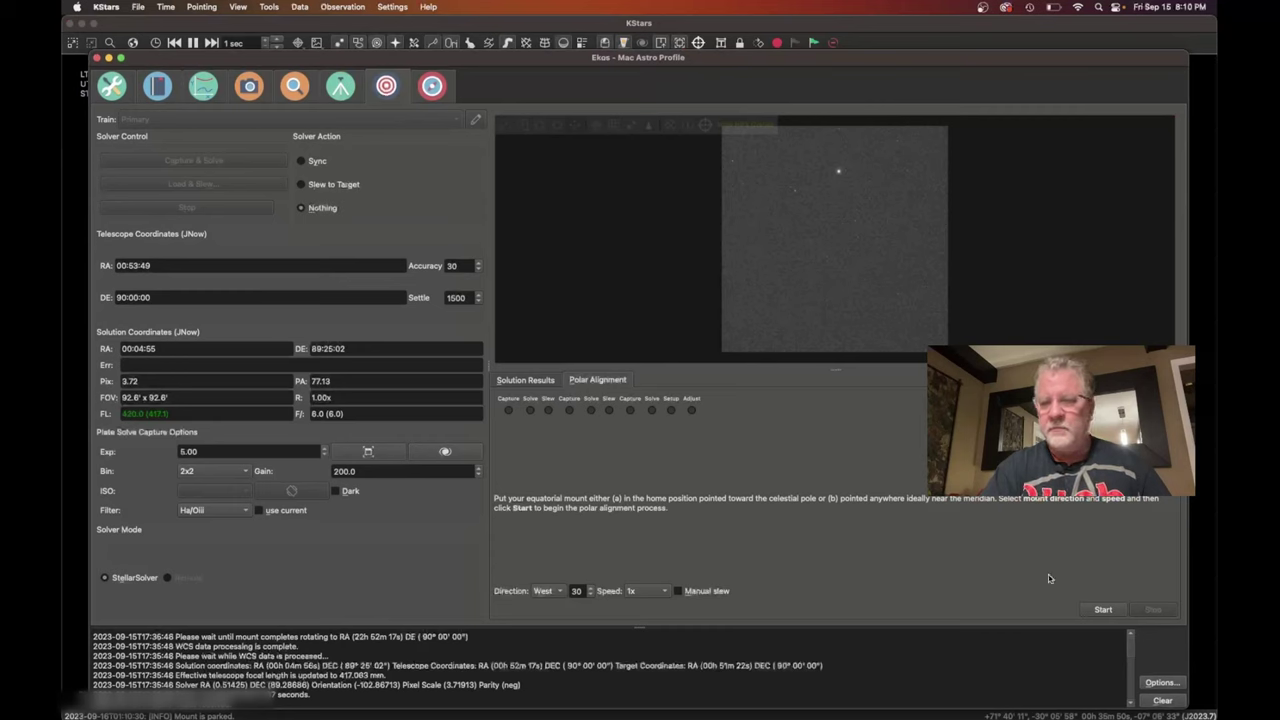
{"action": "left_click", "coordinate": [1103, 610]}
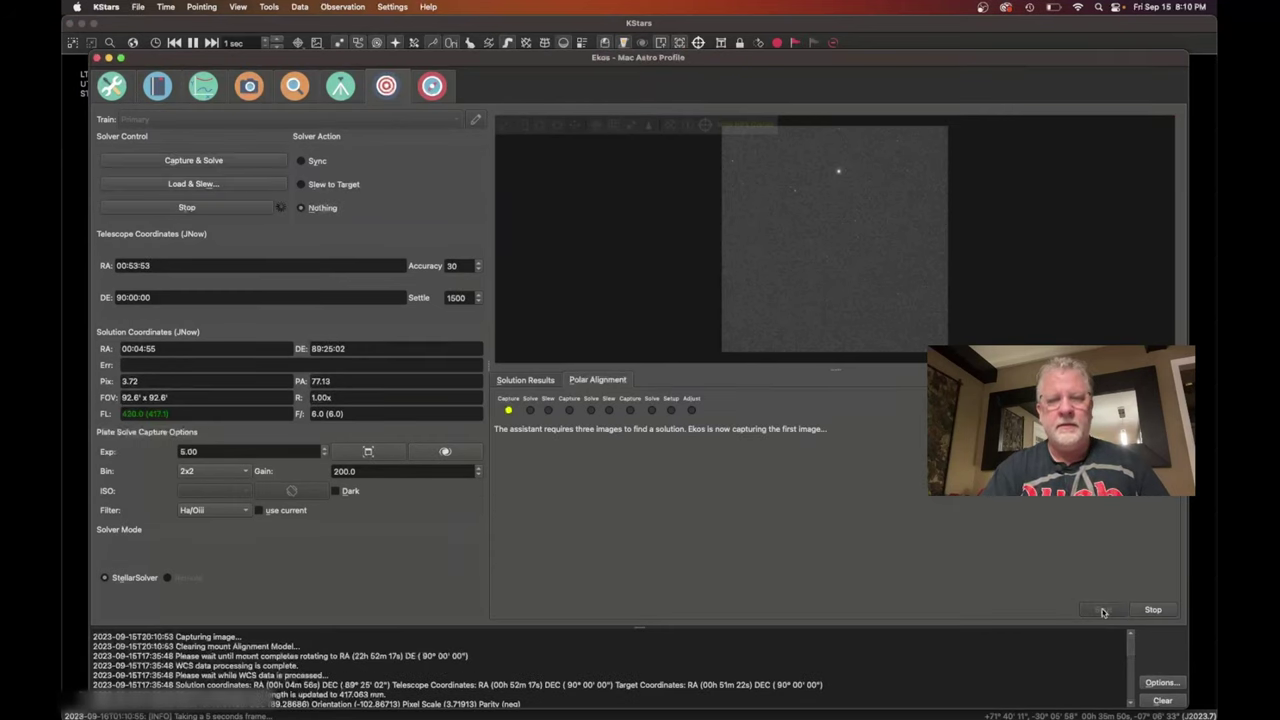
Check the EQMod Mount's tracking and parking state in the INDI Control Panel and close the panel.
{"action": "left_click_drag", "start_coordinate": [669, 57], "coordinate": [675, 370]}
{"action": "left_click", "coordinate": [690, 125]}
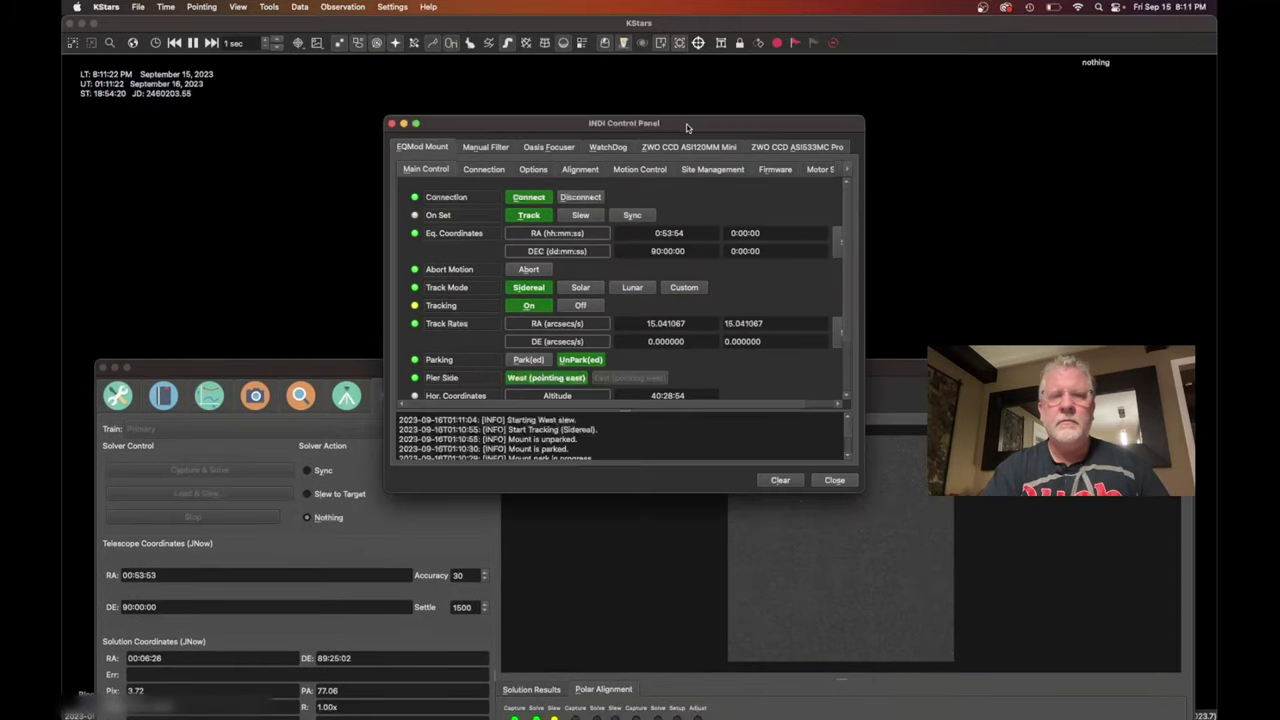
{"action": "left_click", "coordinate": [834, 480]}
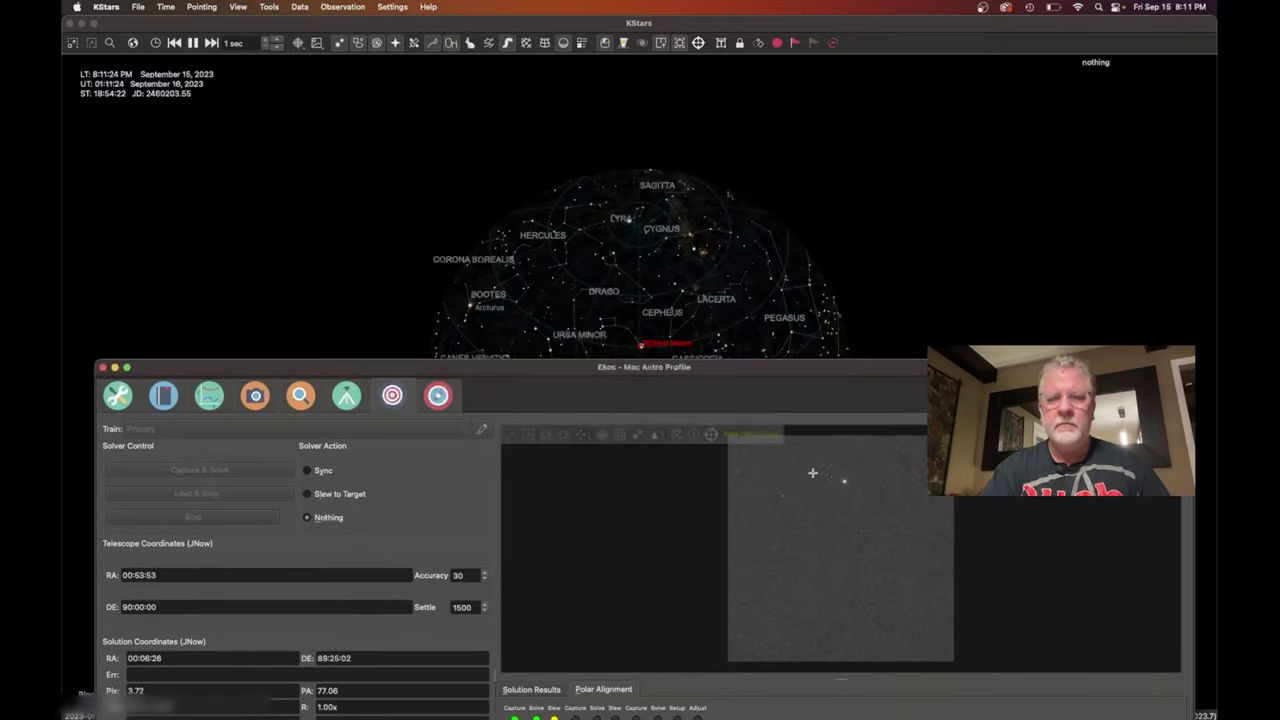
Examine the telescope marker's position near the celestial pole on the sky map during the first mount rotation.
{"action": "left_click_drag", "start_coordinate": [800, 369], "coordinate": [798, 409]}
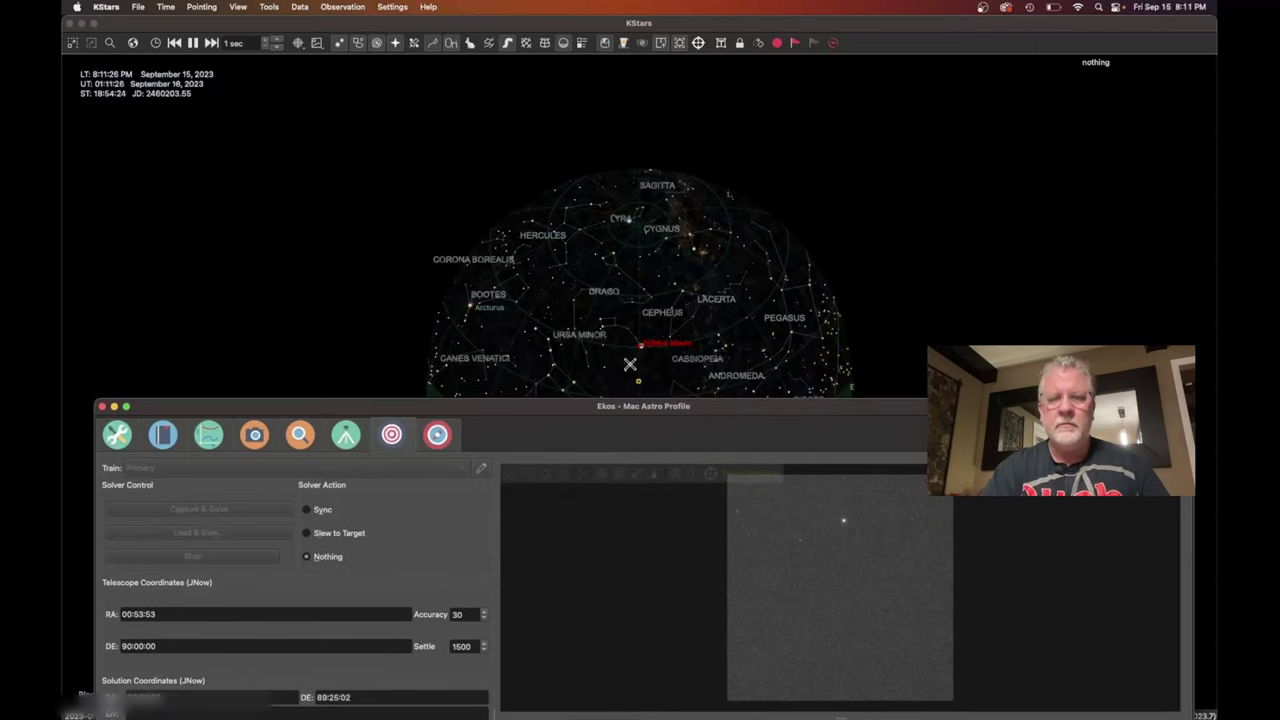
{"action": "scroll", "coordinate": [630, 364], "scroll_direction": "up", "scroll_amount": 5}
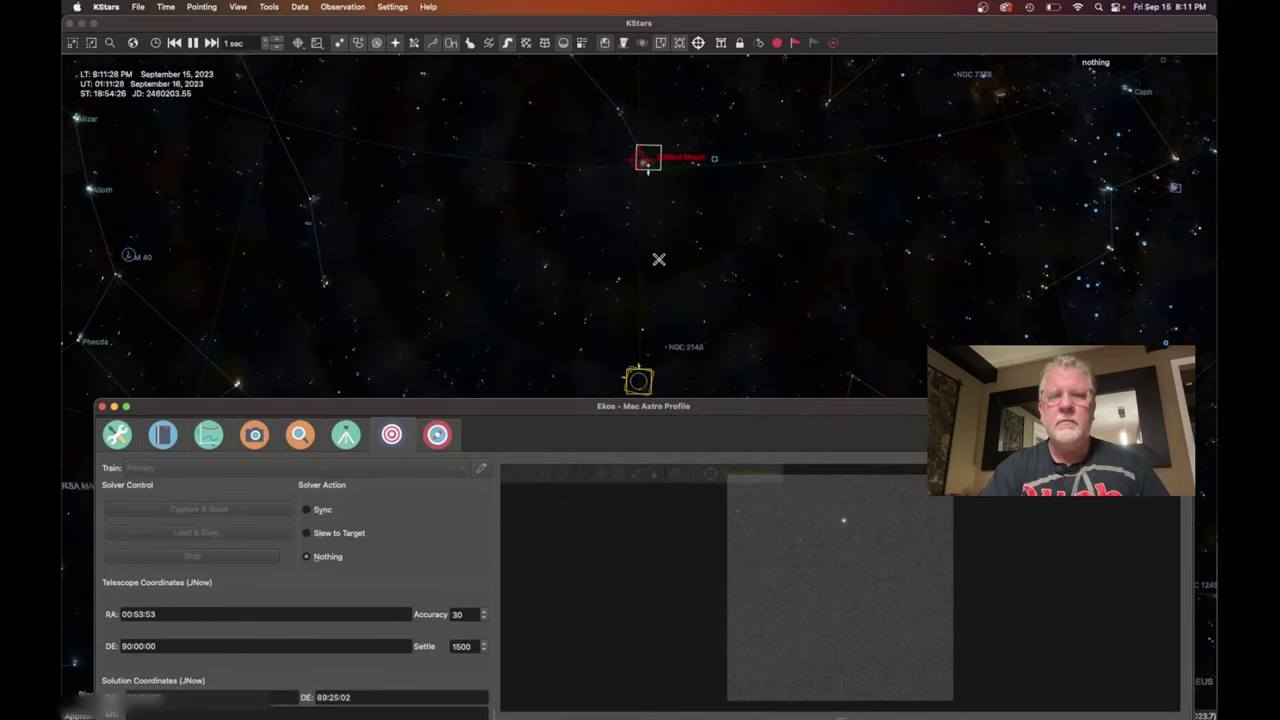
{"action": "left_click", "coordinate": [657, 257]}
{"action": "scroll", "coordinate": [657, 294], "scroll_direction": "up", "scroll_amount": 3}
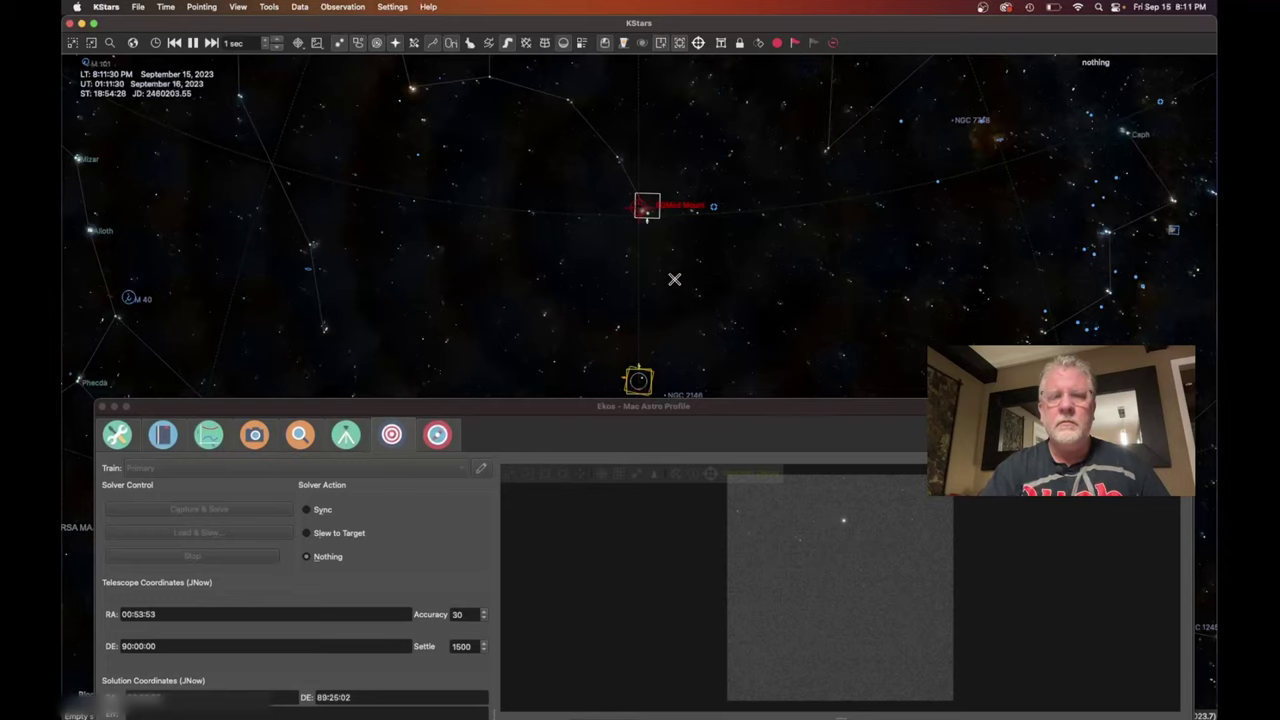
{"action": "scroll", "coordinate": [675, 279], "scroll_direction": "up", "scroll_amount": 3}
{"action": "scroll", "coordinate": [675, 279], "scroll_direction": "down", "scroll_amount": 2}
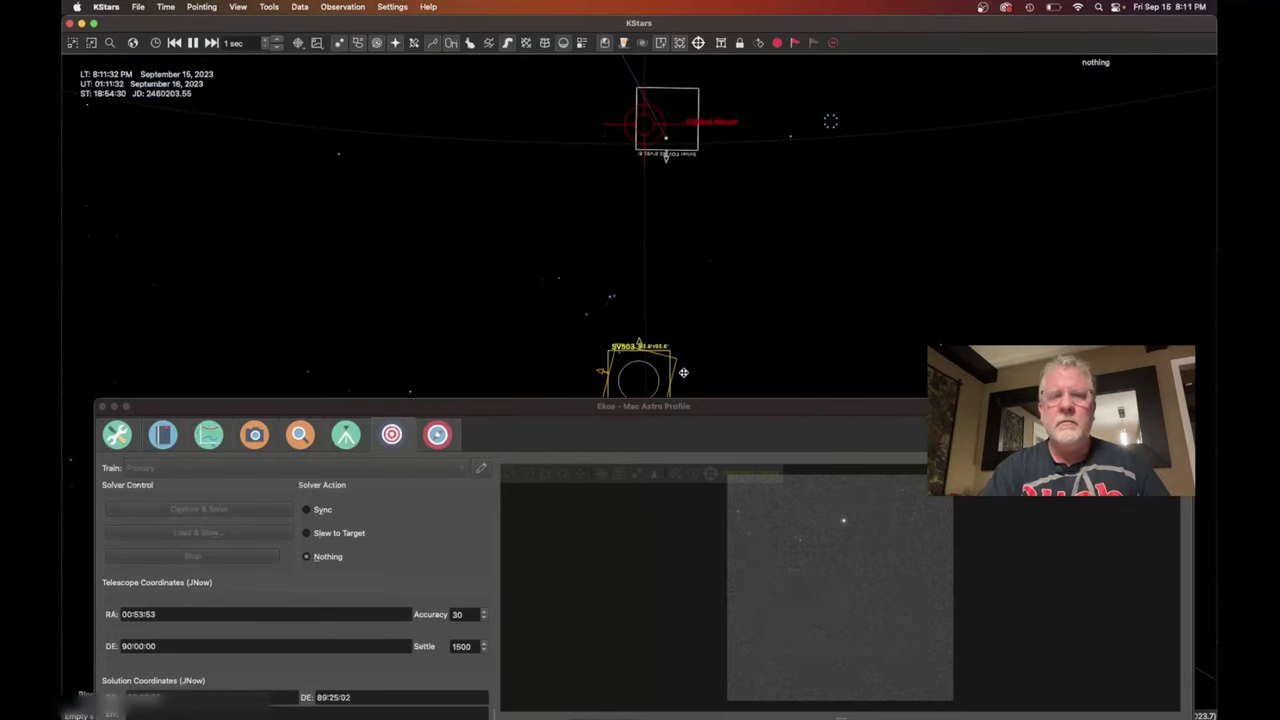
{"action": "left_click_drag", "start_coordinate": [697, 257], "coordinate": [697, 290]}
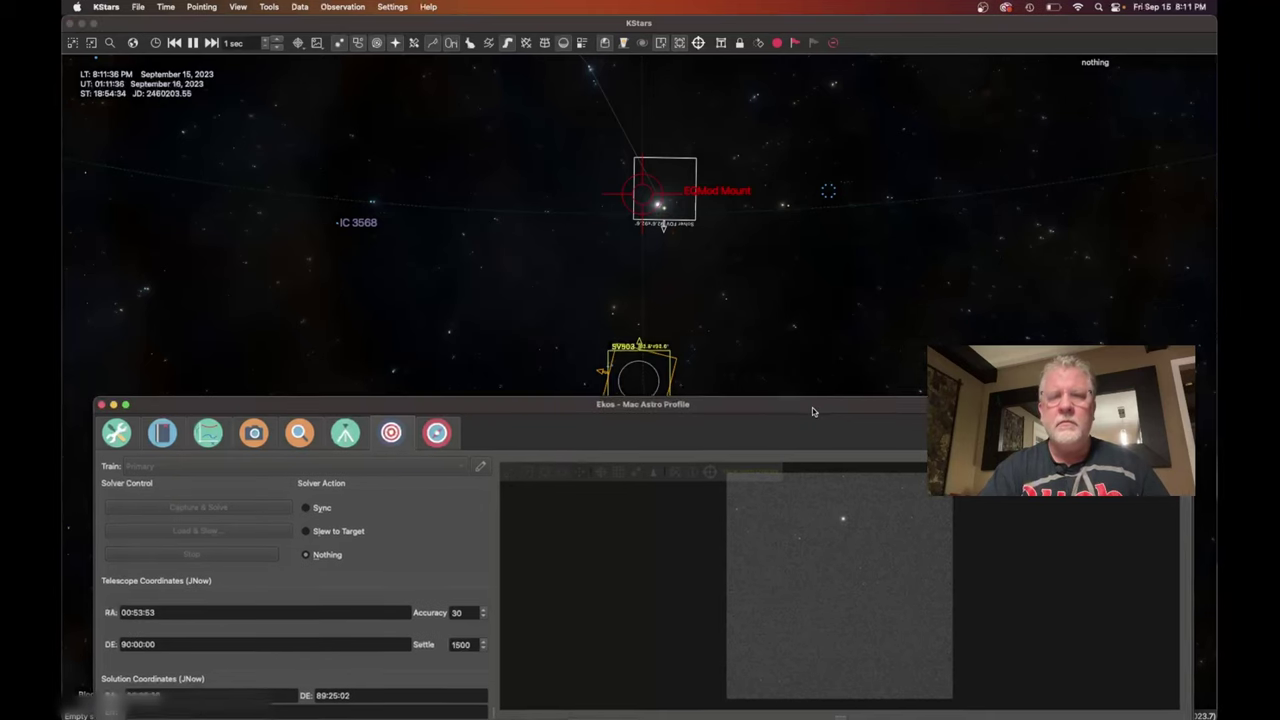
Stop the running polar alignment and park the mount from the Mount module.
{"action": "left_click_drag", "start_coordinate": [812, 407], "coordinate": [811, 32]}
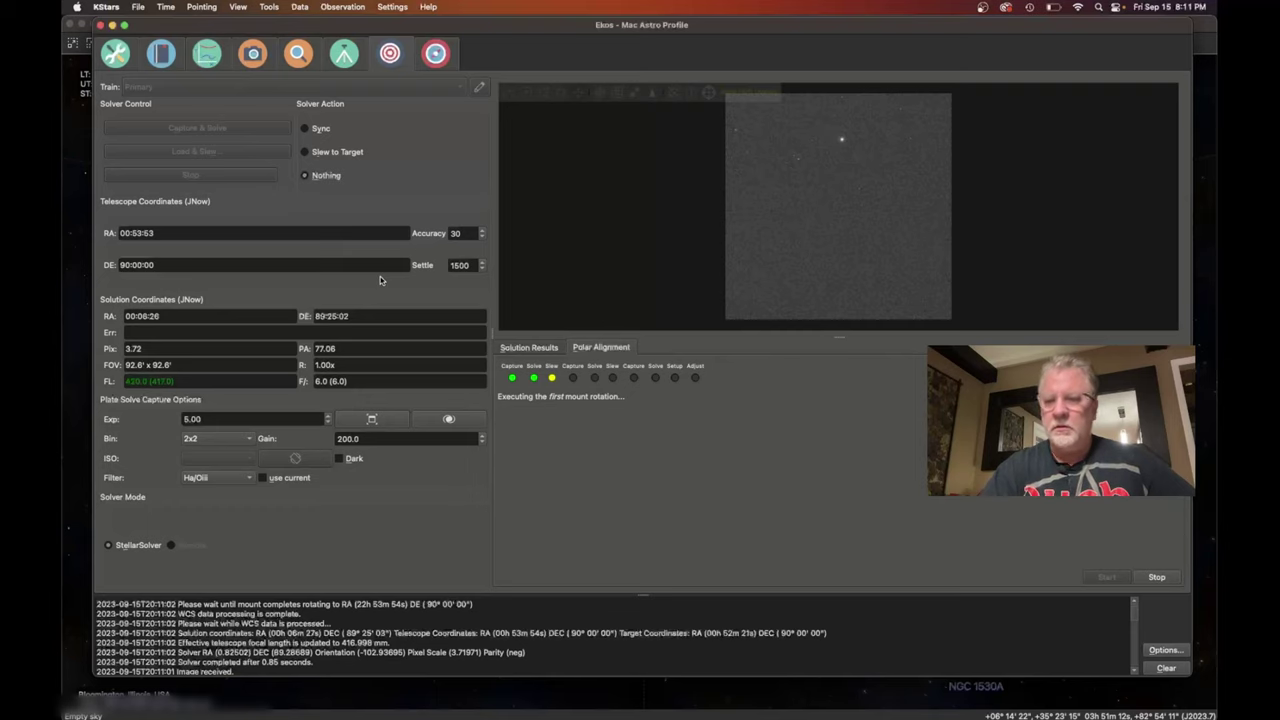
{"action": "left_click", "coordinate": [1156, 577]}
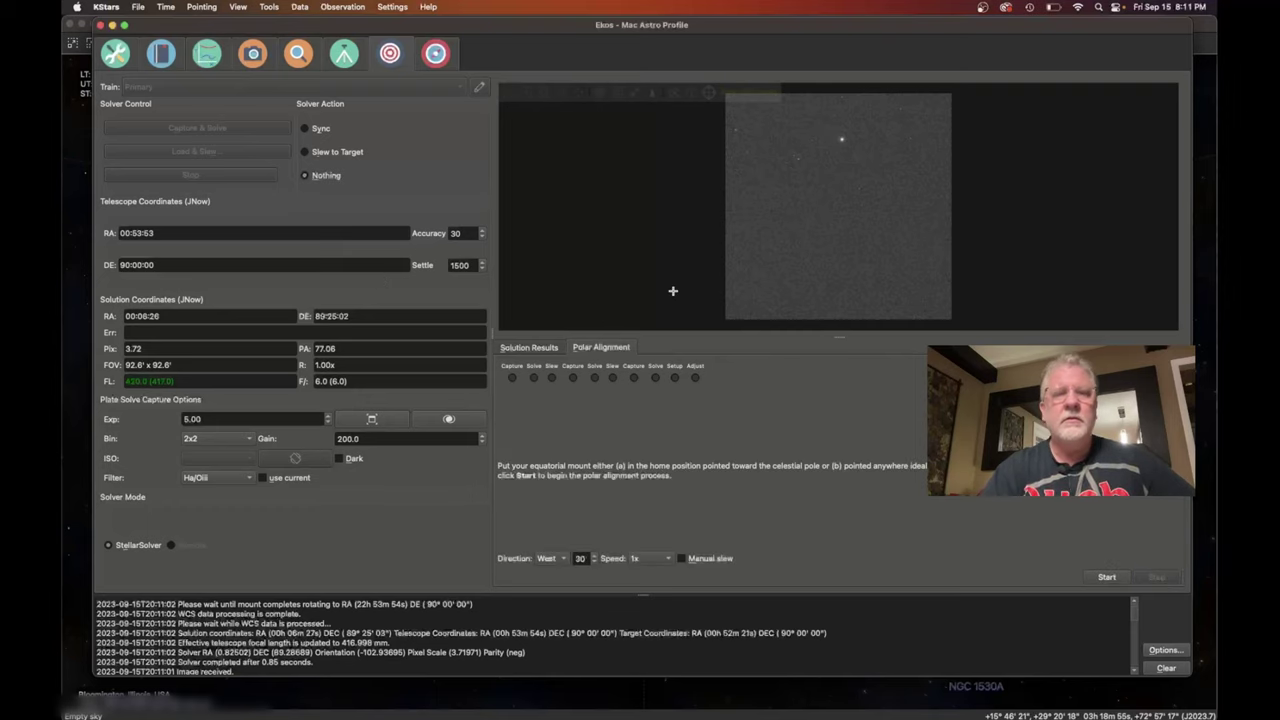
{"action": "left_click", "coordinate": [345, 54]}
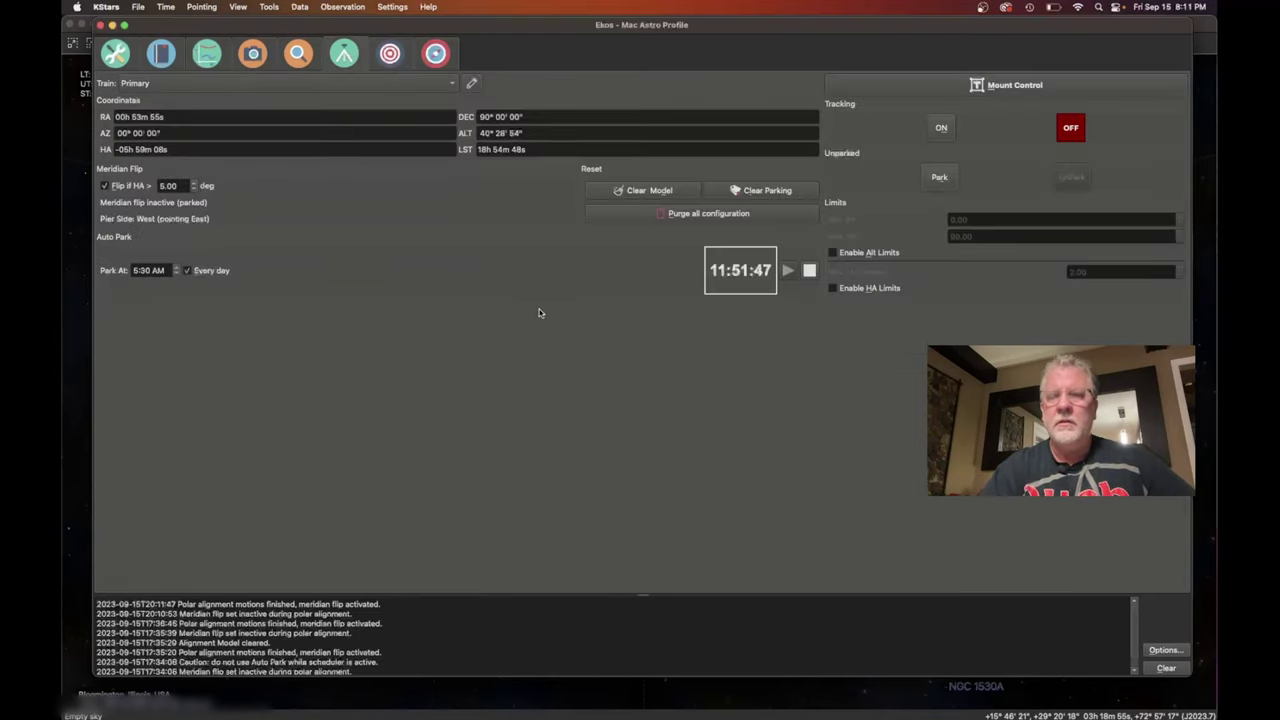
{"action": "left_click", "coordinate": [940, 180]}
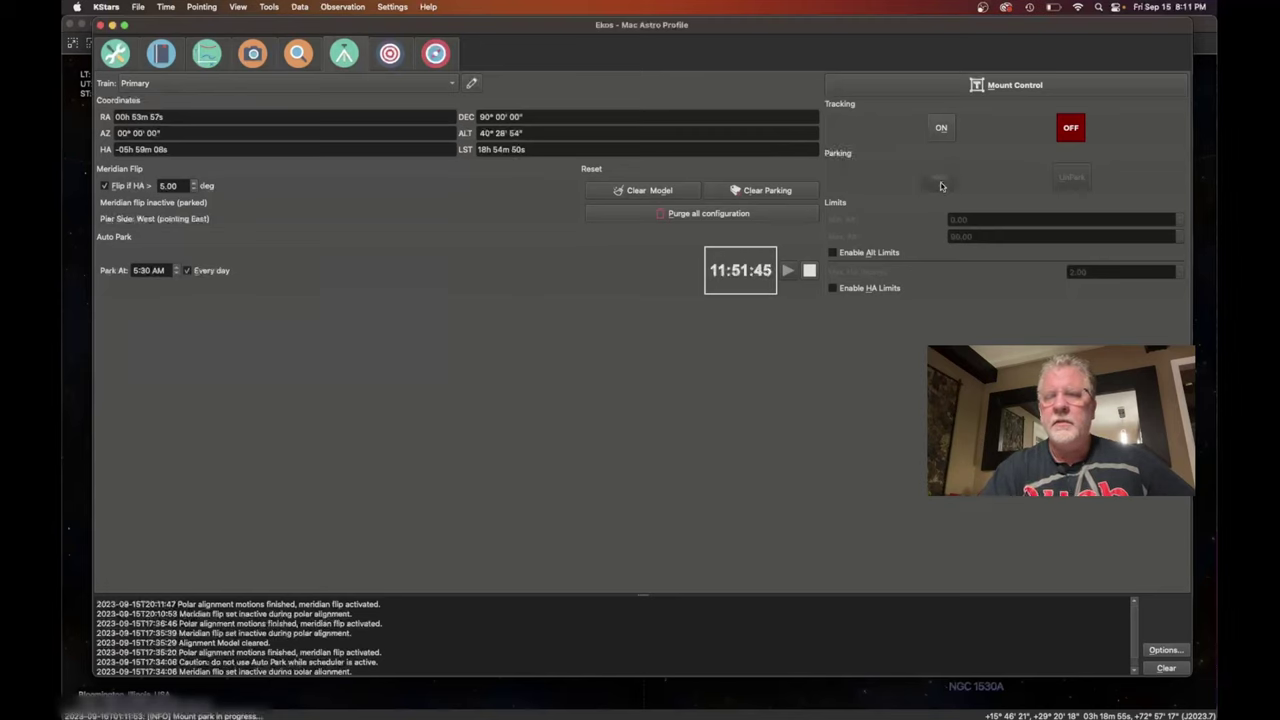
Clear the mount's alignment model and, with the mount unparked, its parking data, and park the mount again.
{"action": "left_click", "coordinate": [642, 192]}
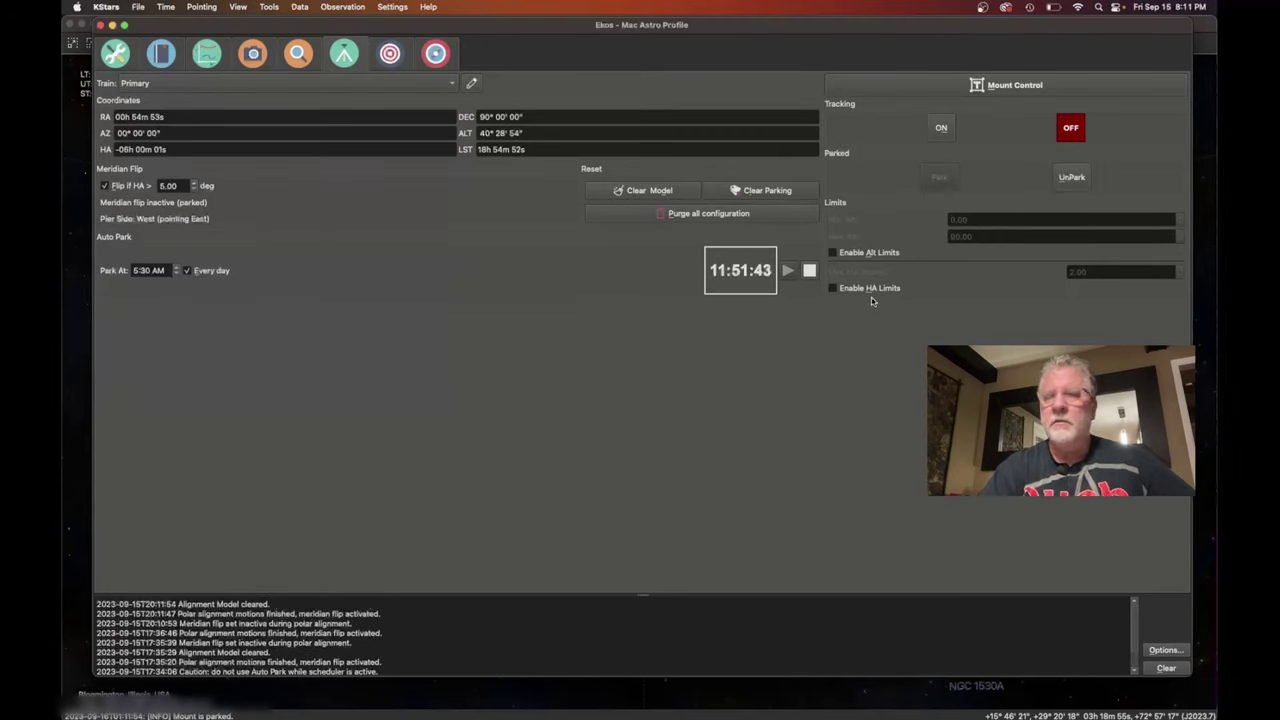
{"action": "left_click", "coordinate": [1065, 177]}
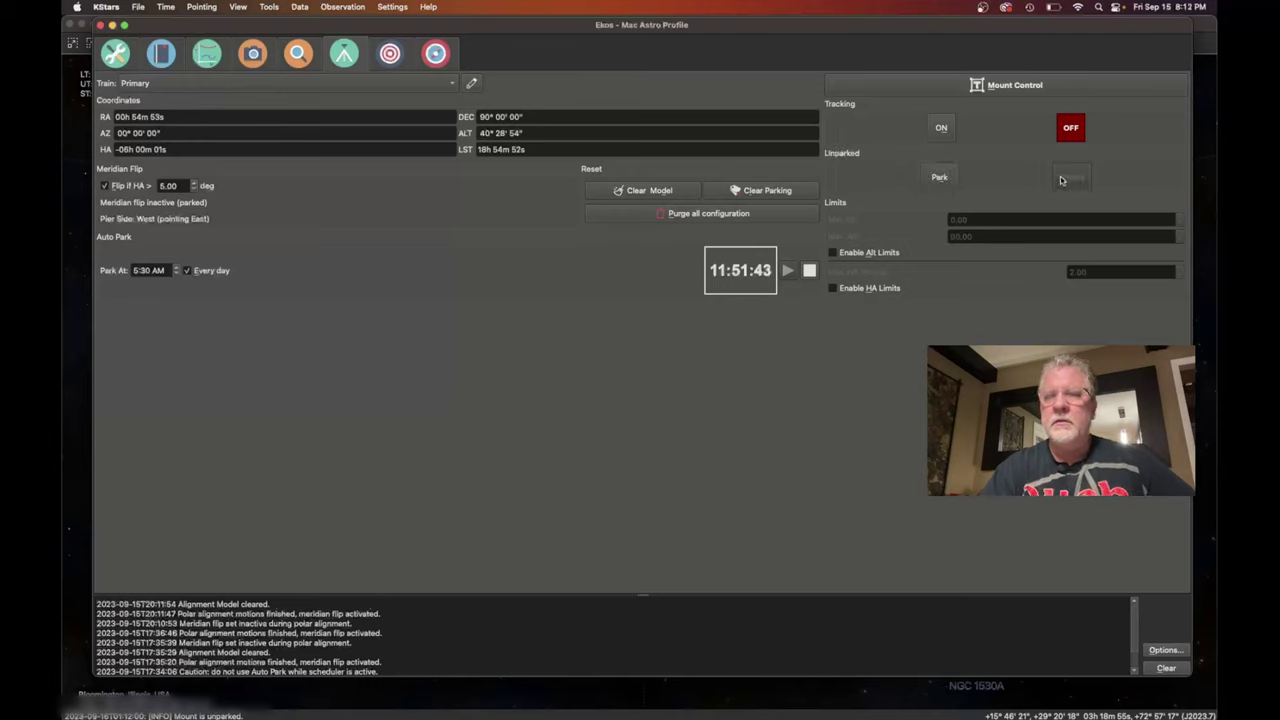
{"action": "left_click", "coordinate": [775, 192]}
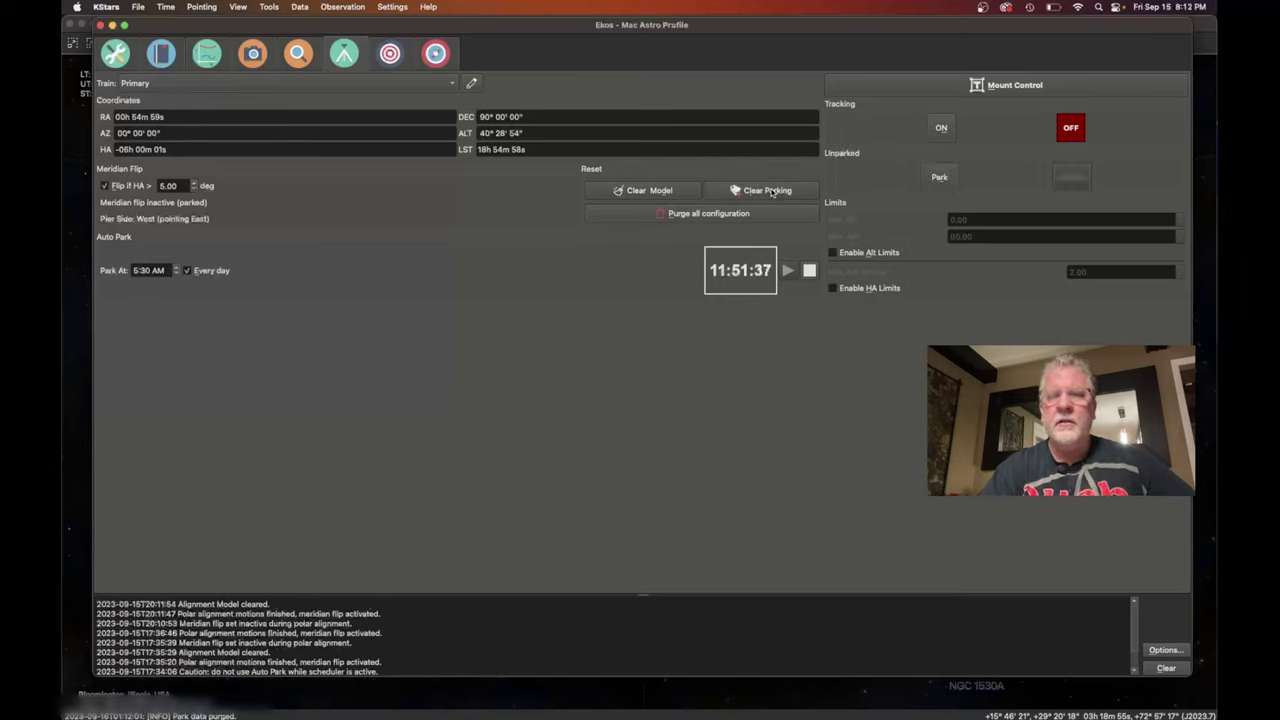
{"action": "left_click", "coordinate": [939, 177]}
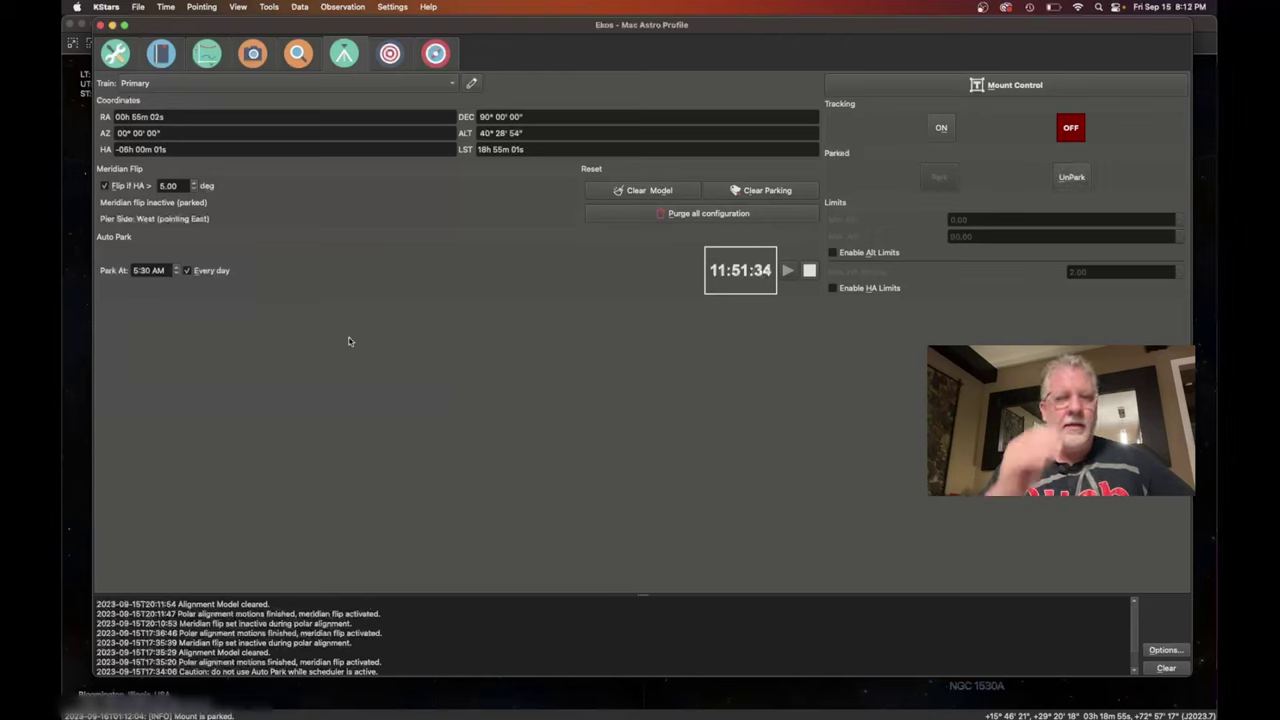
Disable the mount's meridian flip based on hour angle and return to the Align module's polar alignment tool.
{"action": "left_click", "coordinate": [105, 186]}
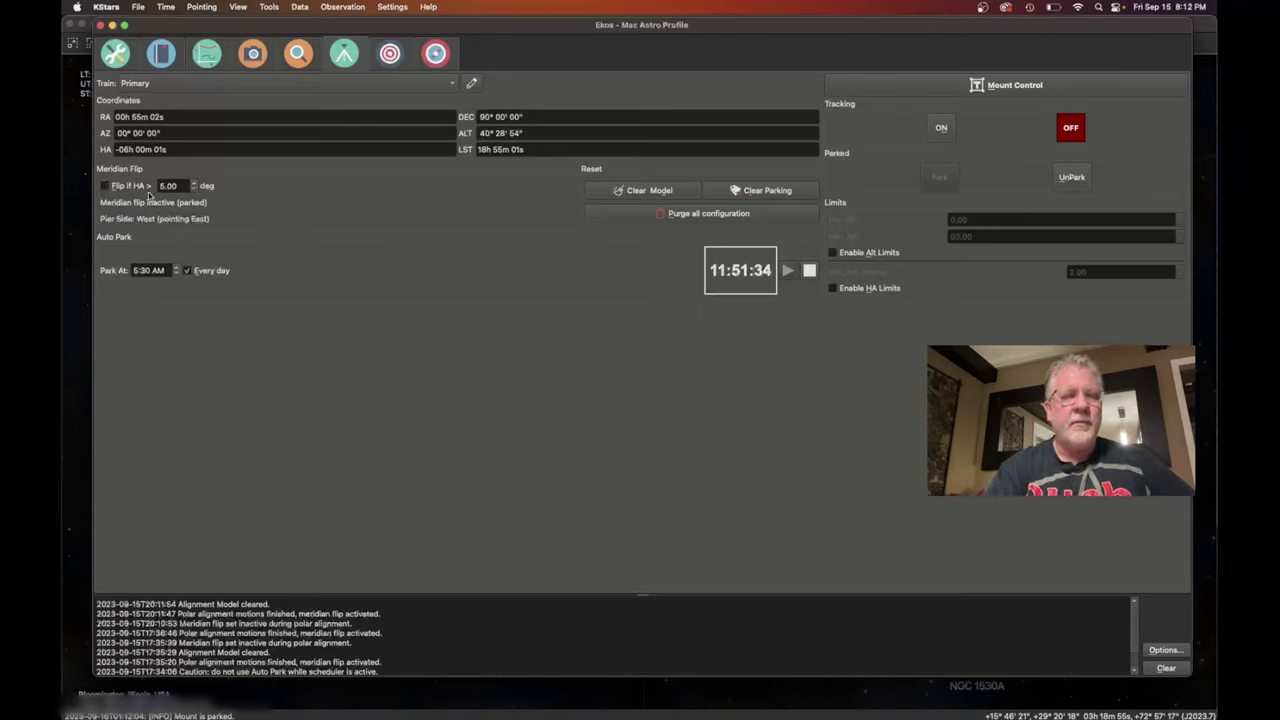
{"action": "left_click", "coordinate": [390, 55]}
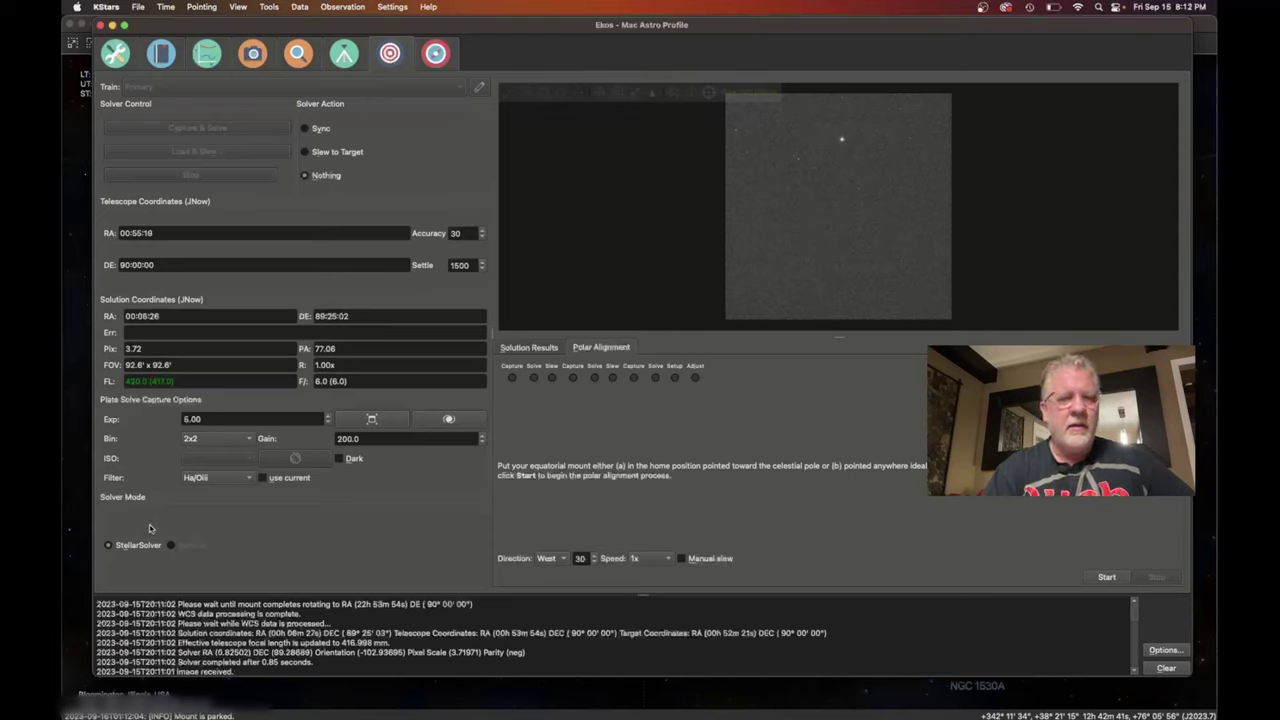
{"action": "left_click", "coordinate": [222, 438]}
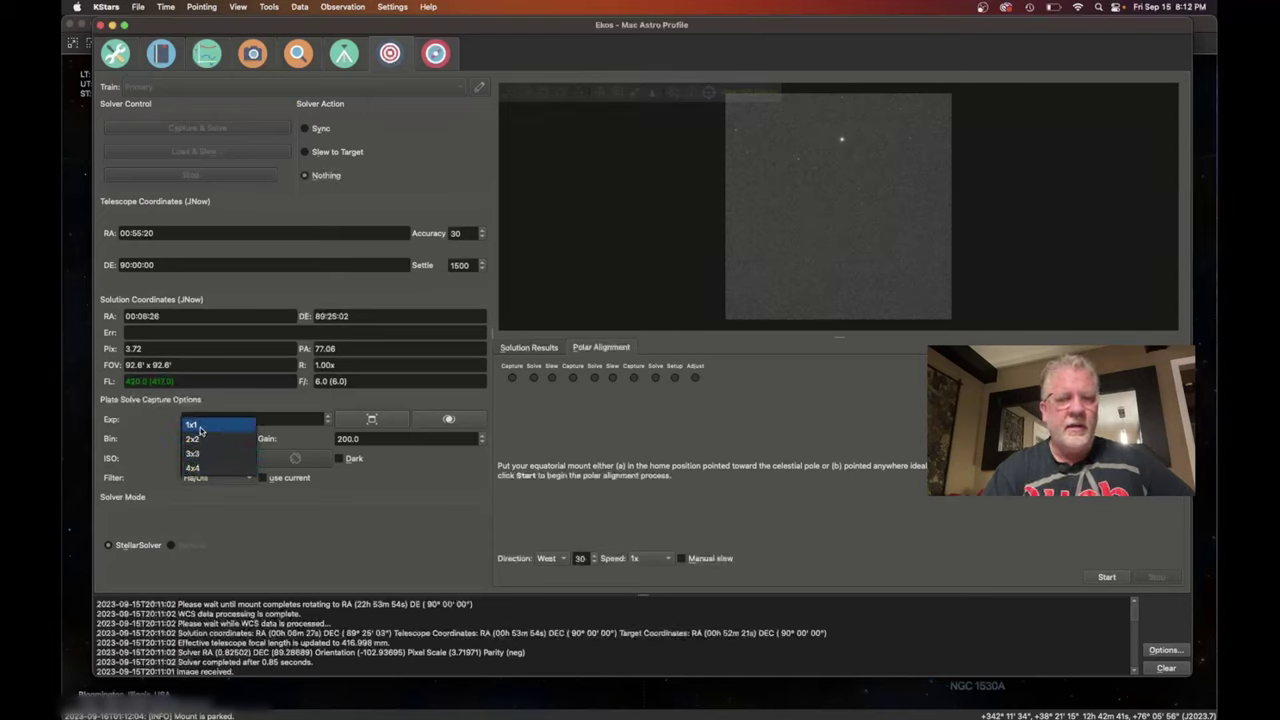
{"action": "left_click", "coordinate": [199, 426]}
{"action": "left_click", "coordinate": [237, 440]}
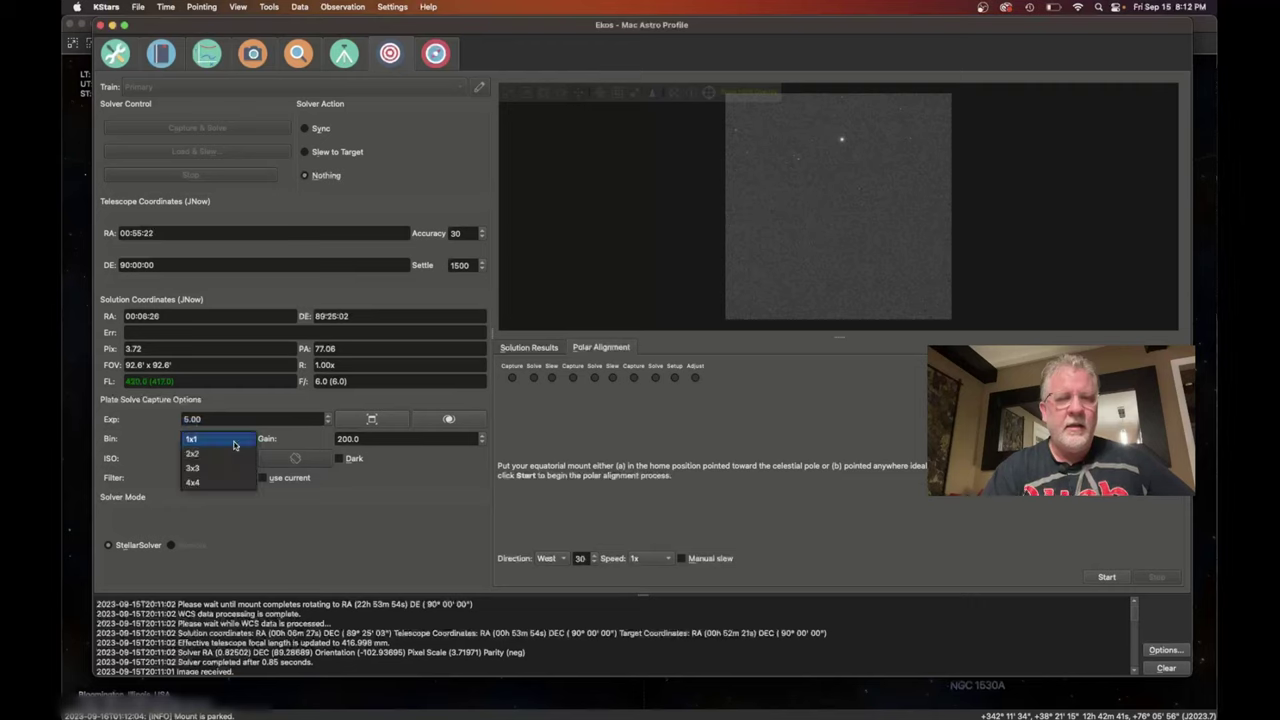
{"action": "left_click", "coordinate": [208, 456]}
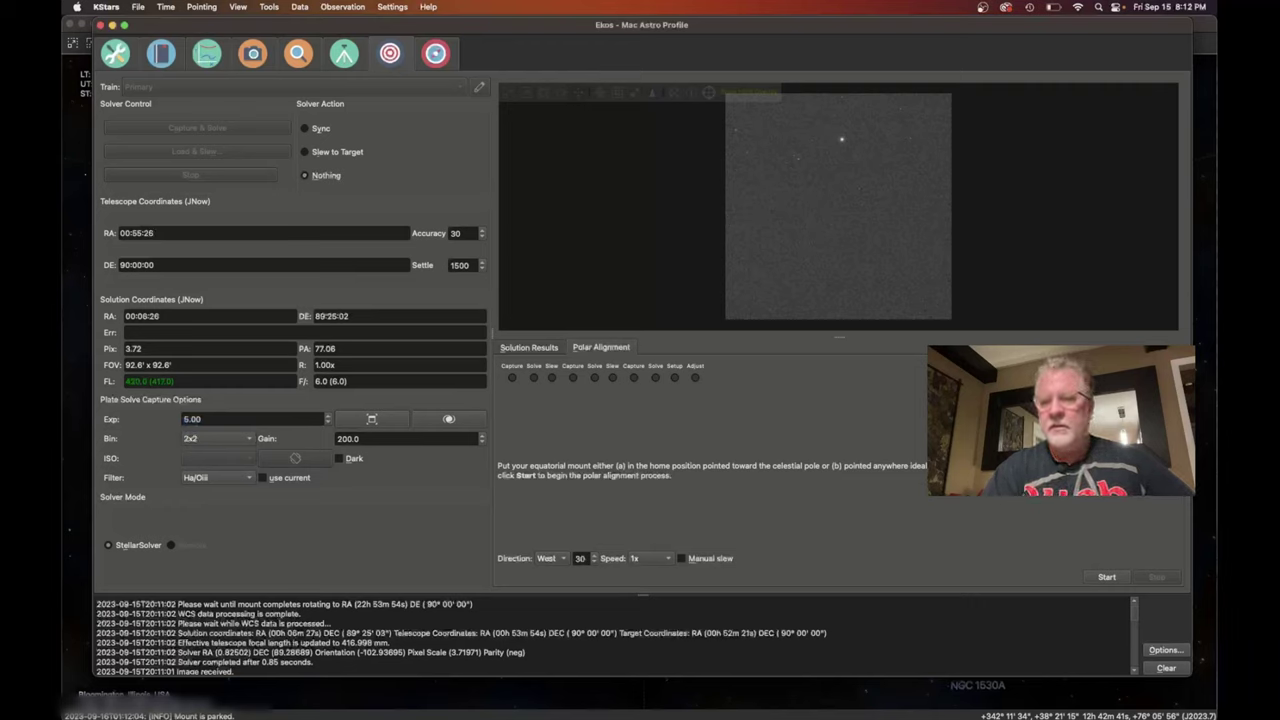
Try the polar alignment with the meridian flip disabled, checking the telescope's position on the sky map, and stop the run.
{"action": "left_click", "coordinate": [1107, 578]}
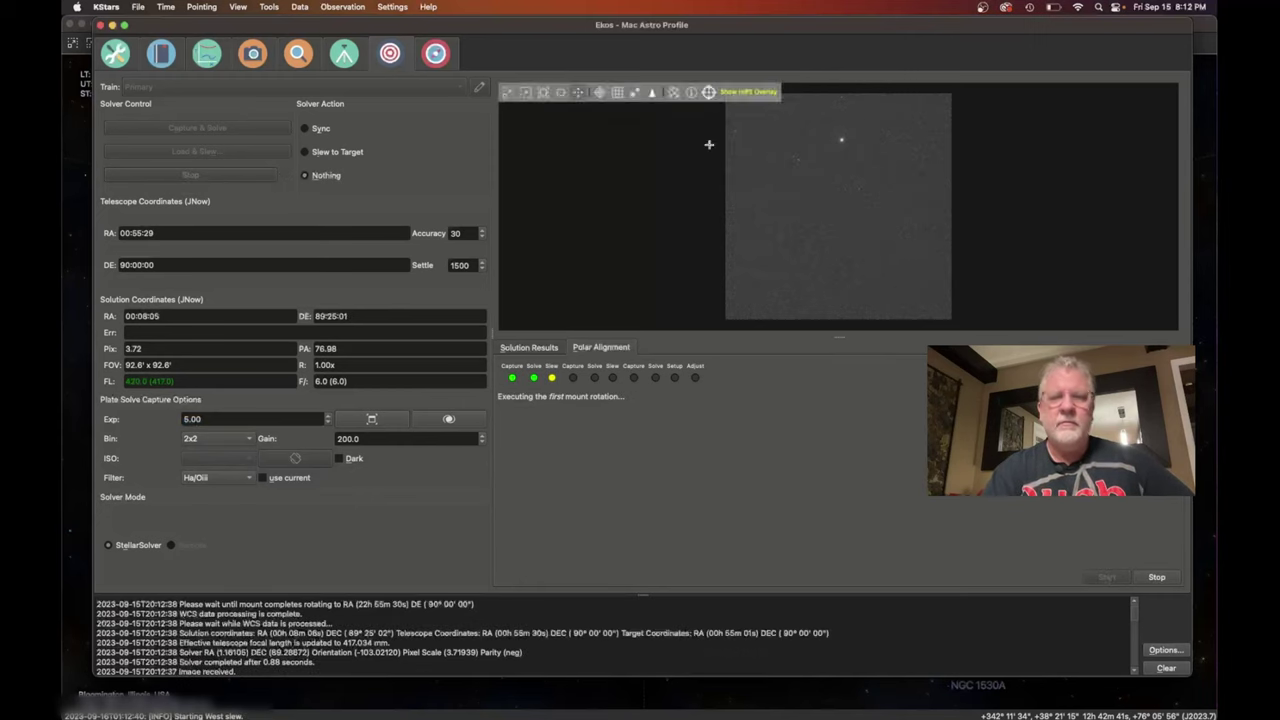
{"action": "left_click_drag", "start_coordinate": [815, 28], "coordinate": [795, 443]}
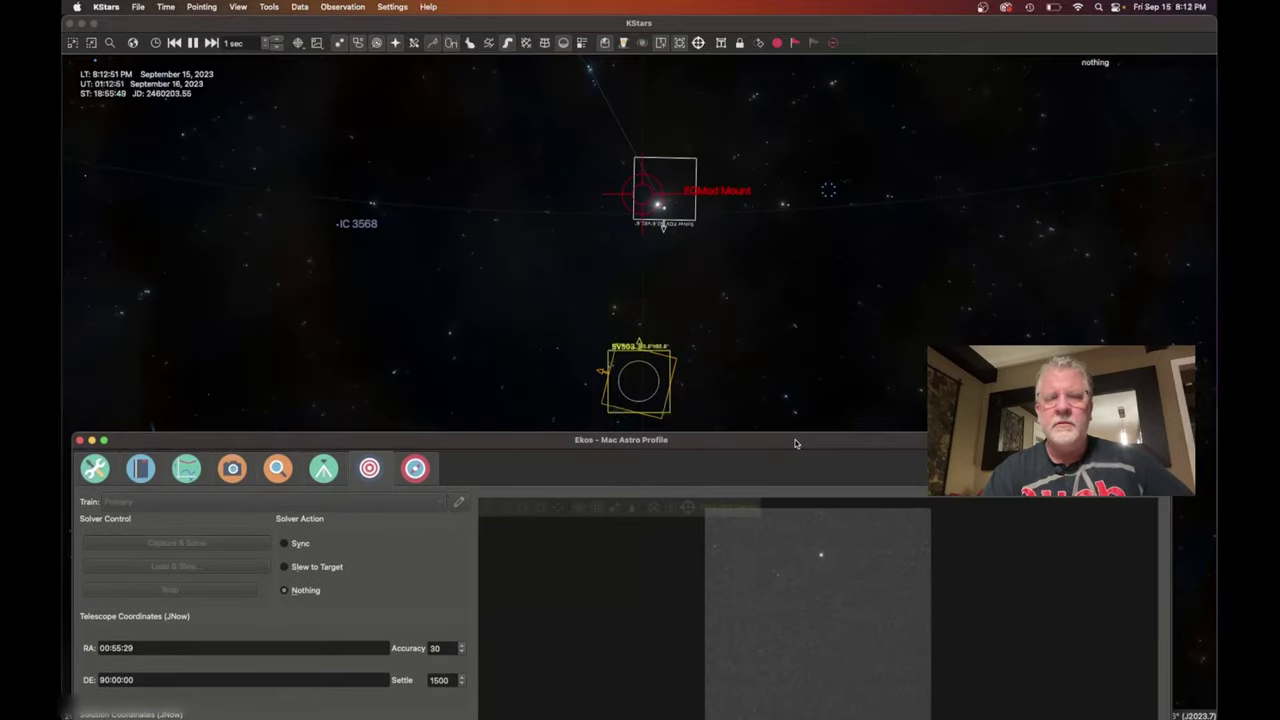
{"action": "left_click_drag", "start_coordinate": [796, 443], "coordinate": [820, 10]}
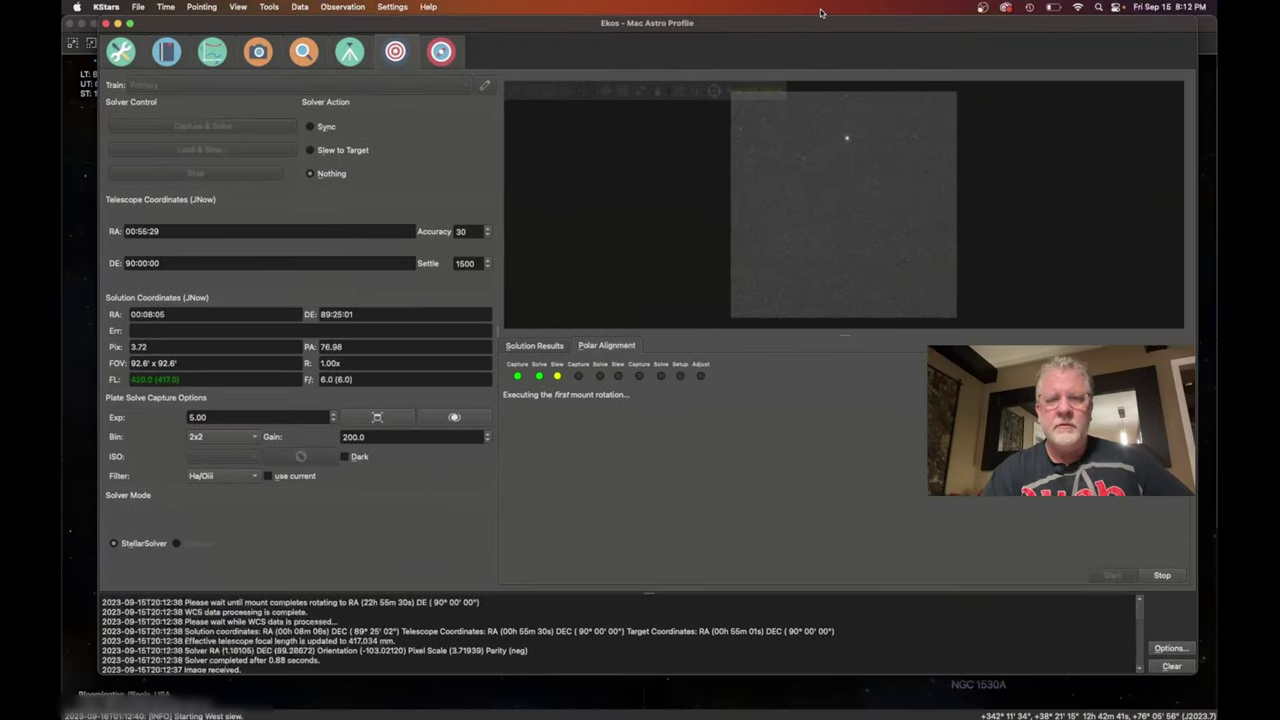
{"action": "left_click", "coordinate": [1162, 576]}
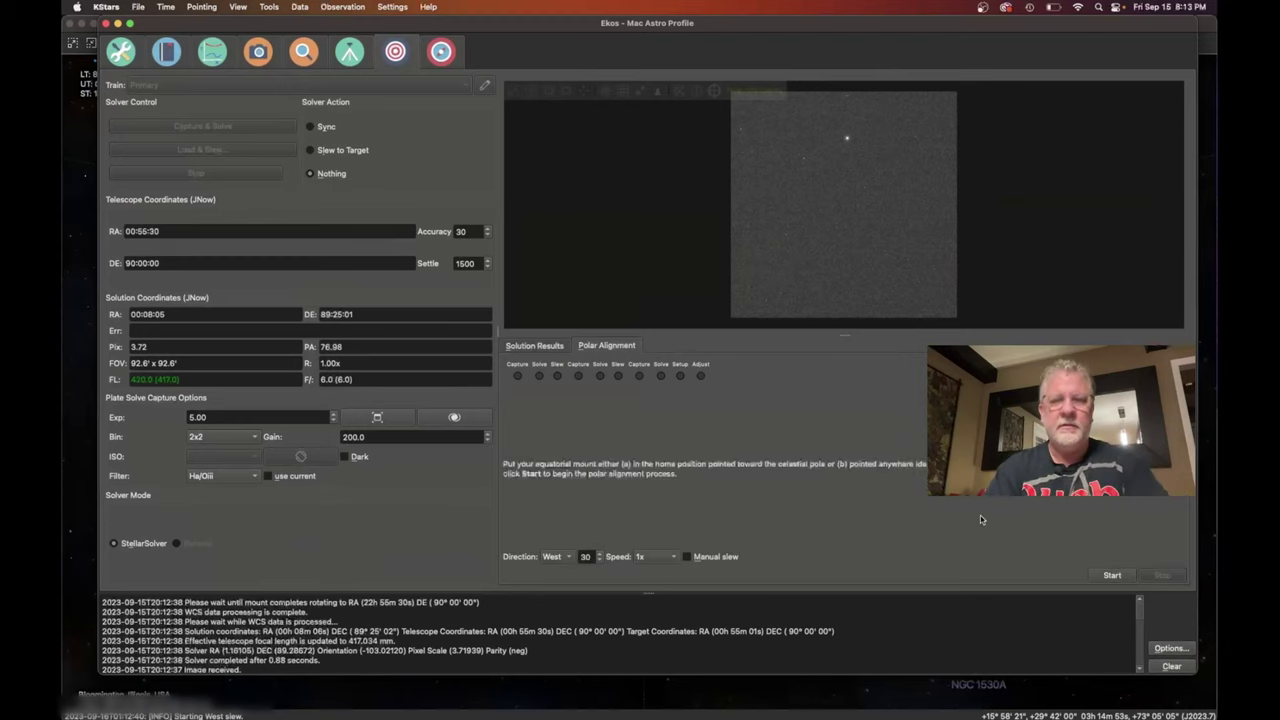
Disconnect all devices of the Mac Astro profile and stop Ekos and its INDI services.
{"action": "left_click", "coordinate": [120, 51]}
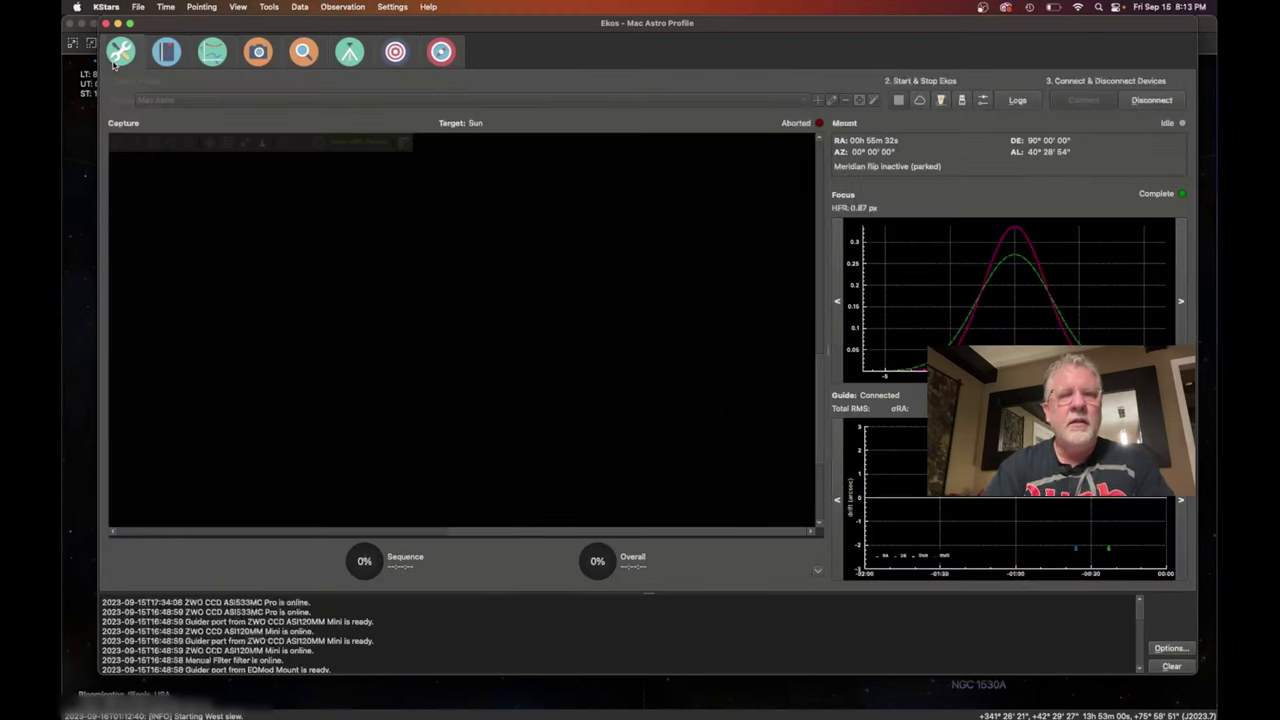
{"action": "left_click", "coordinate": [1152, 100]}
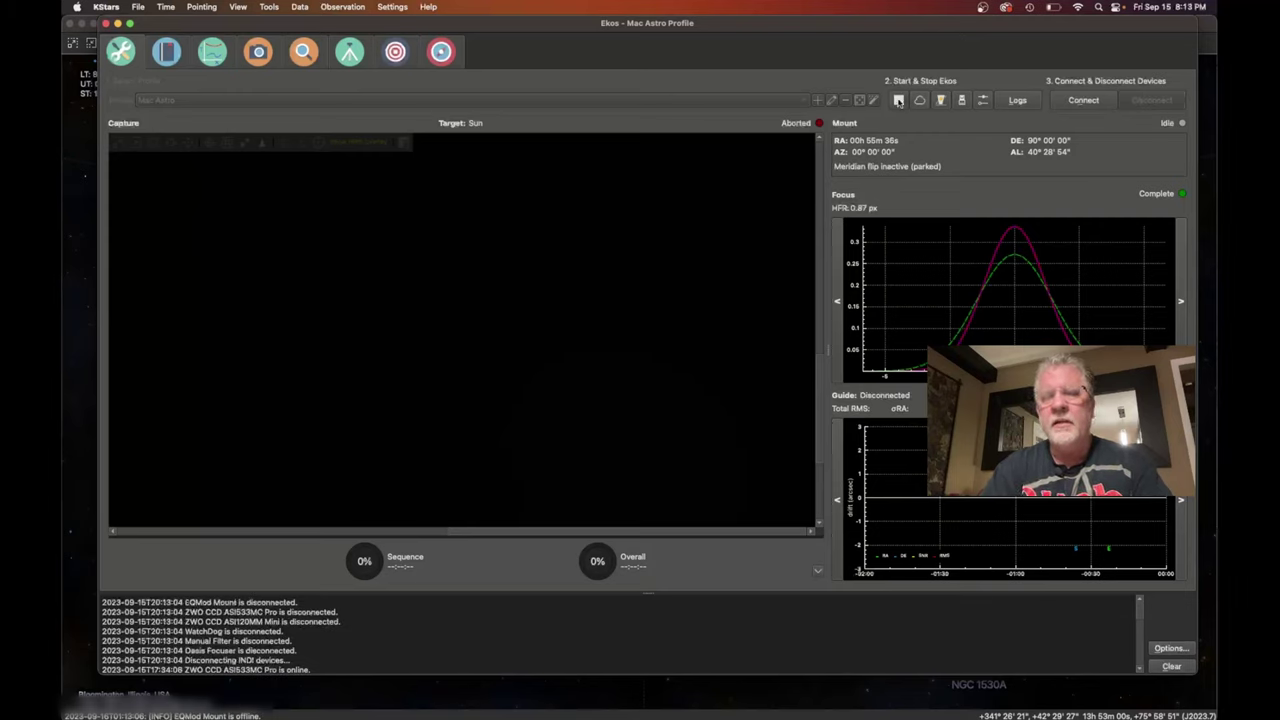
{"action": "left_click", "coordinate": [898, 100]}
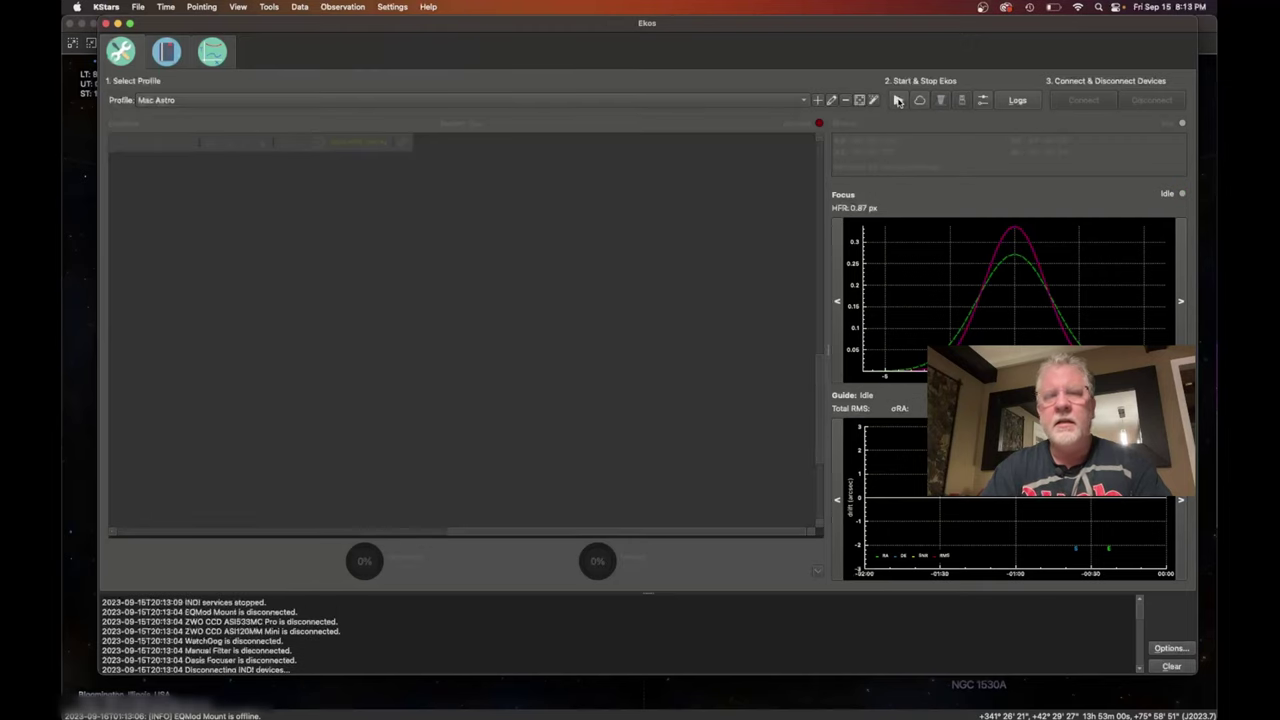
Switch to Safari, open stellarmate.local and try to restart the StellarMate device from its dashboard.
{"action": "mouse_move", "coordinate": [413, 706]}
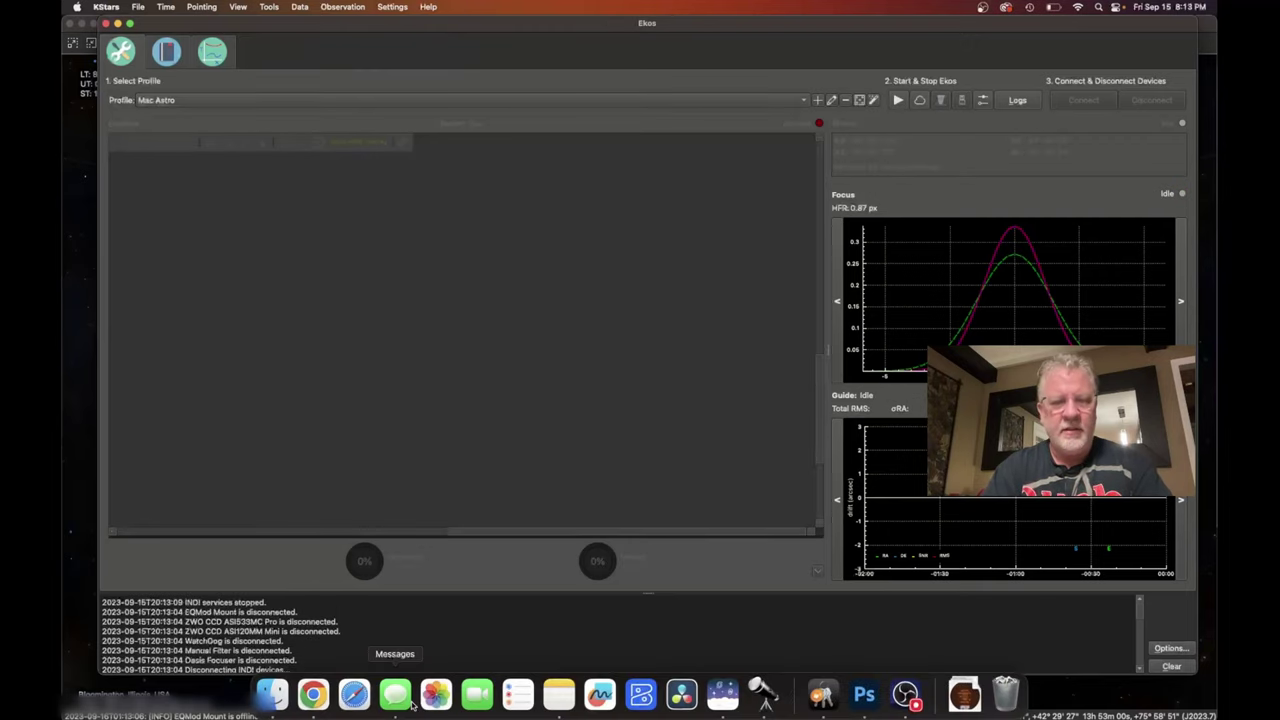
{"action": "left_click", "coordinate": [354, 698]}
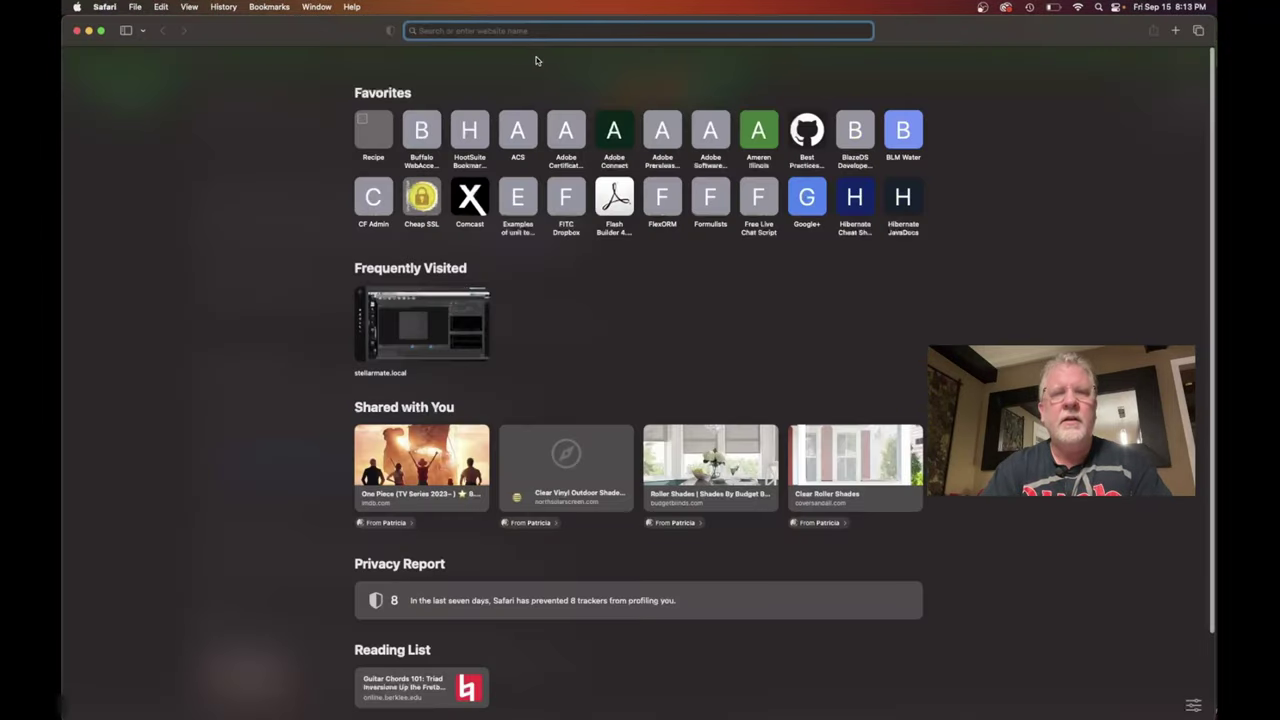
{"action": "type", "text": "stellarmate.local"}
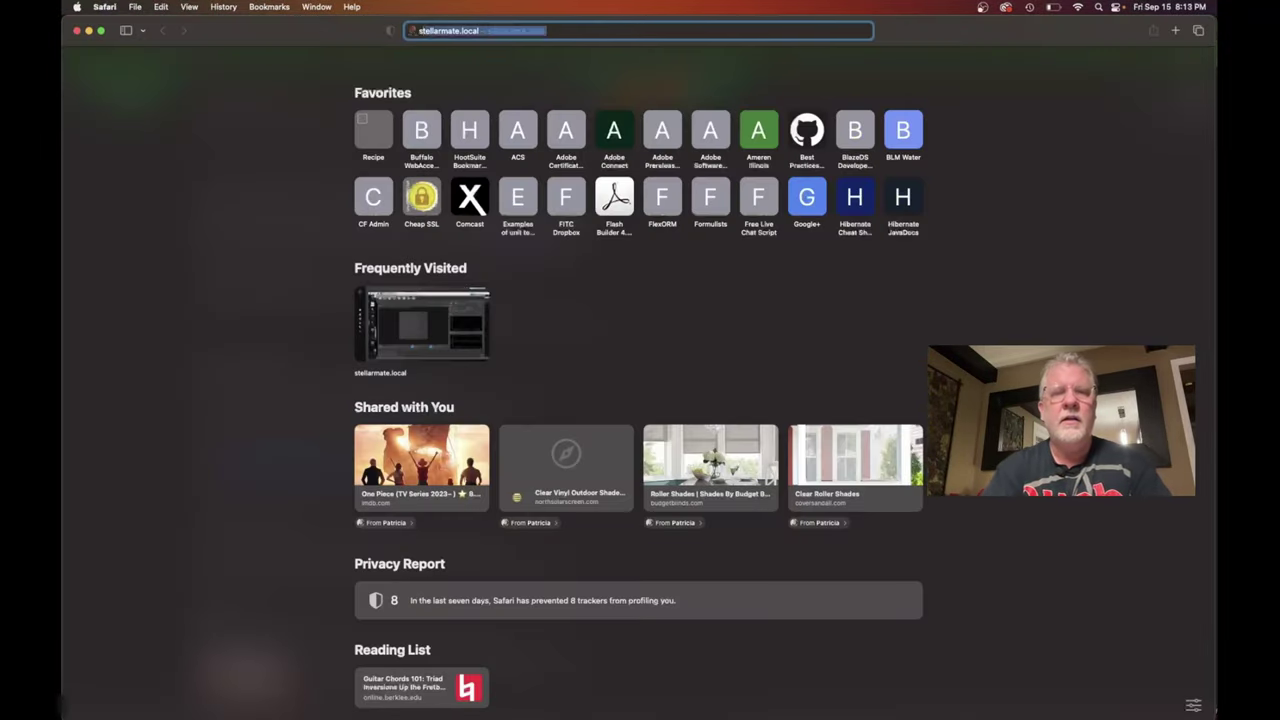
{"action": "key", "text": "Return"}
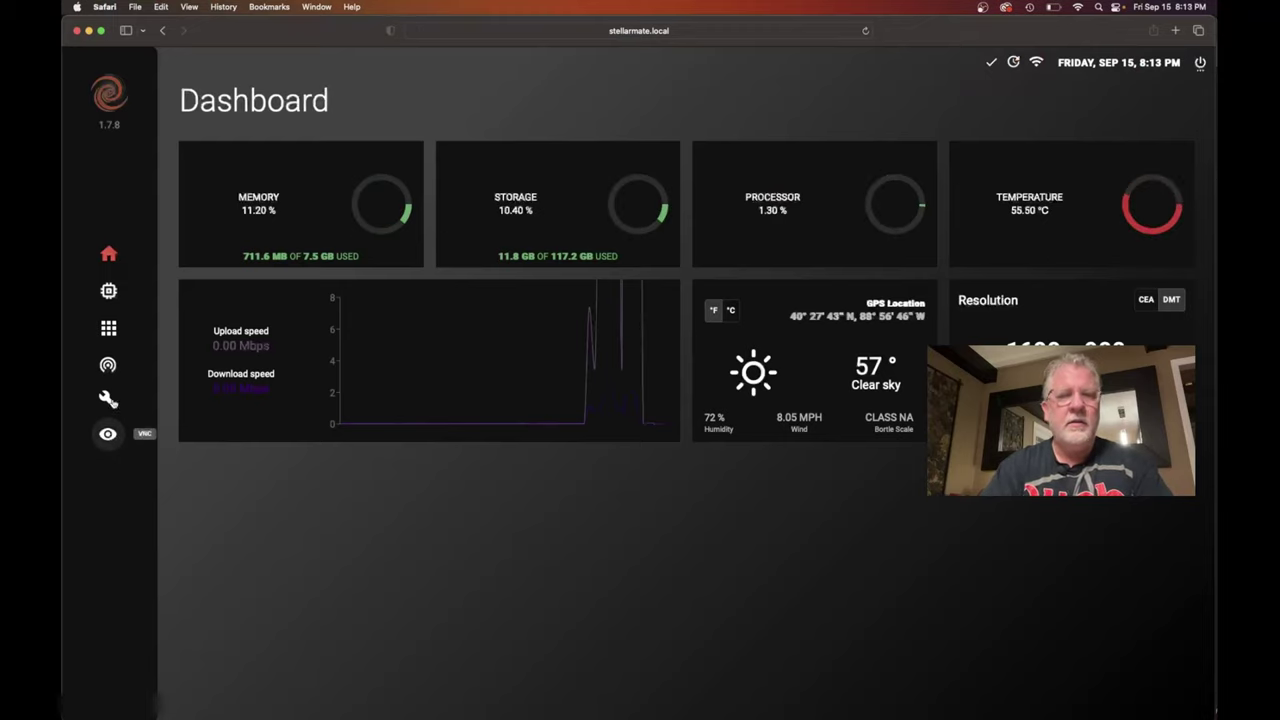
{"action": "left_click", "coordinate": [1200, 62]}
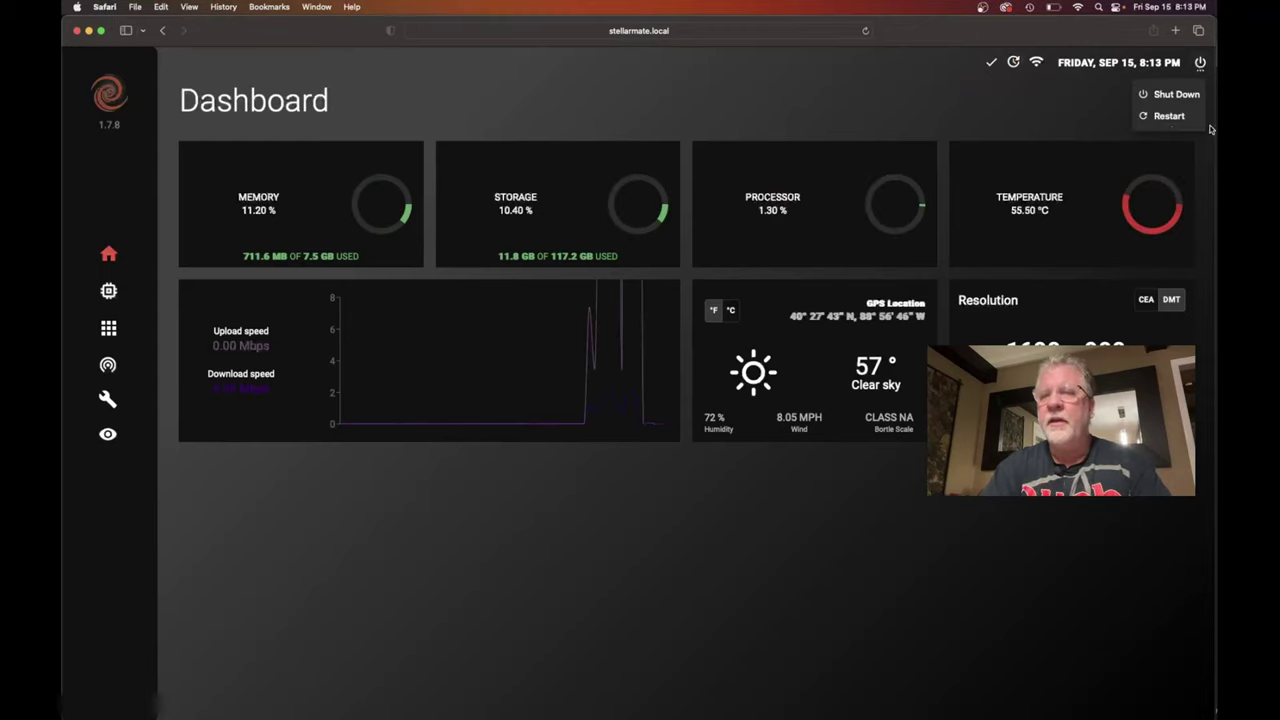
{"action": "left_click", "coordinate": [1170, 116]}
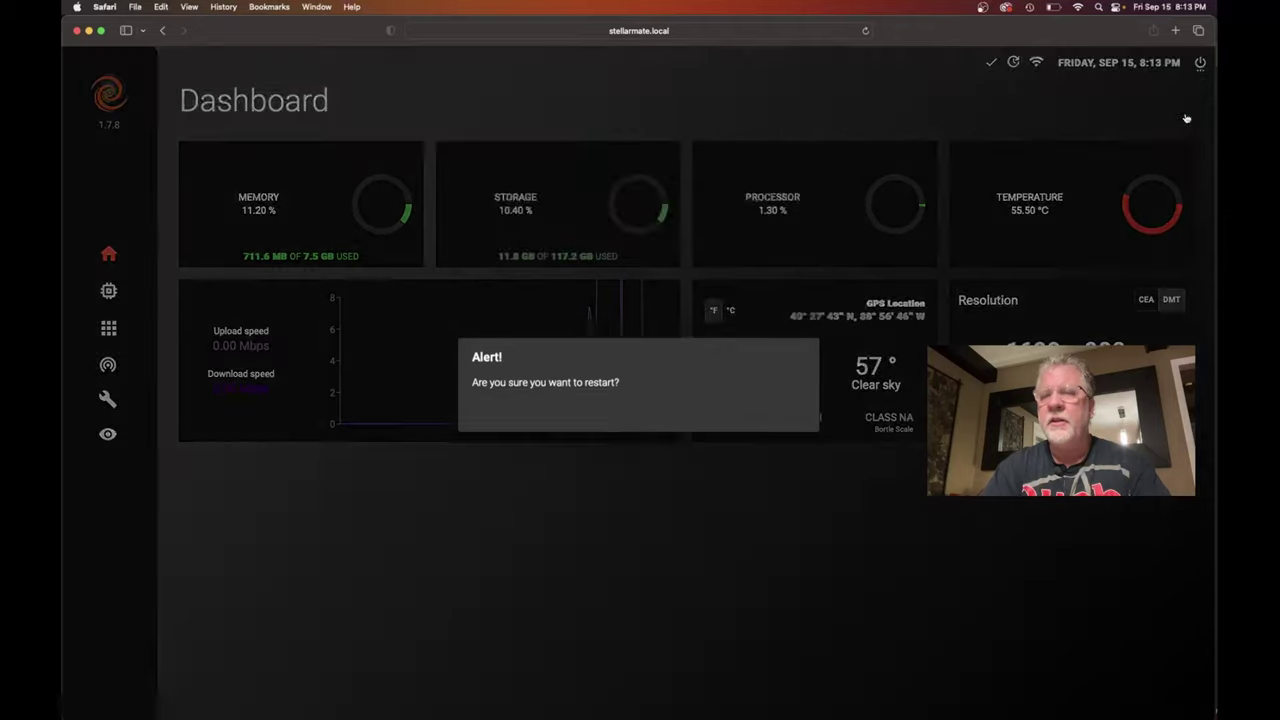
{"action": "left_click", "coordinate": [745, 424]}
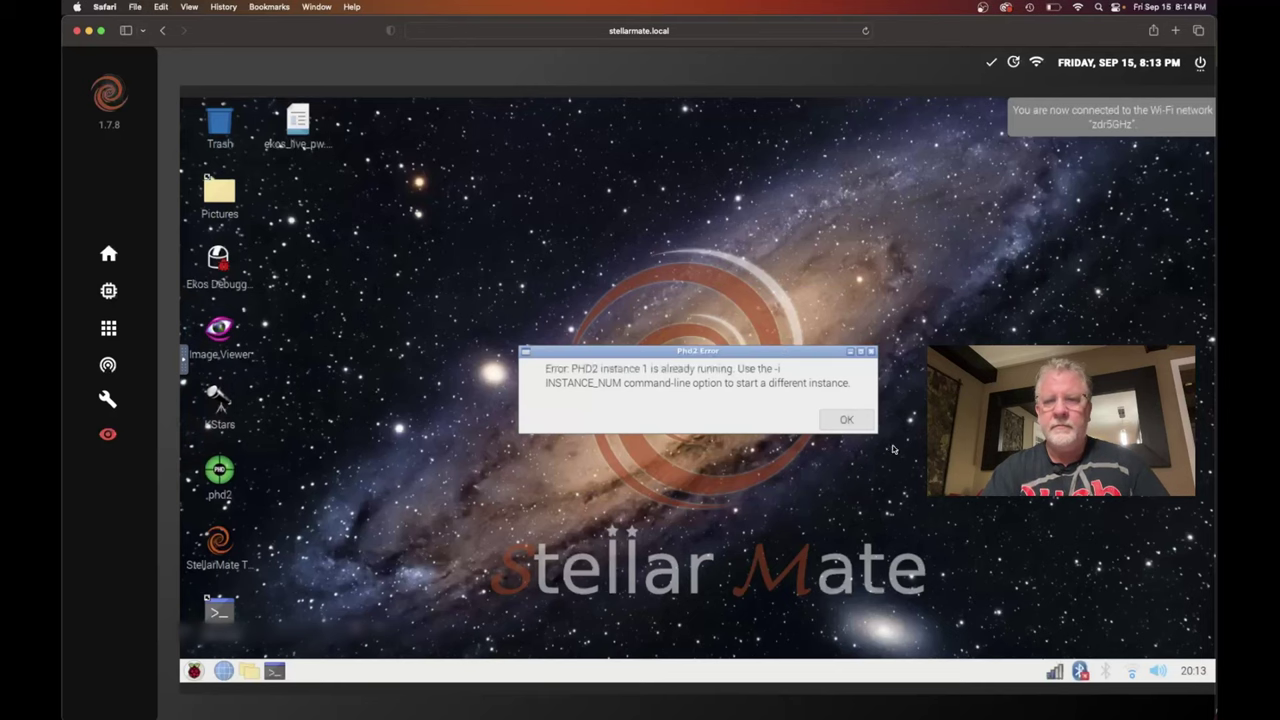
Dismiss the PHD2 error on the StellarMate remote desktop, and request a restart of the device from the reloaded dashboard.
{"action": "left_click", "coordinate": [846, 421]}
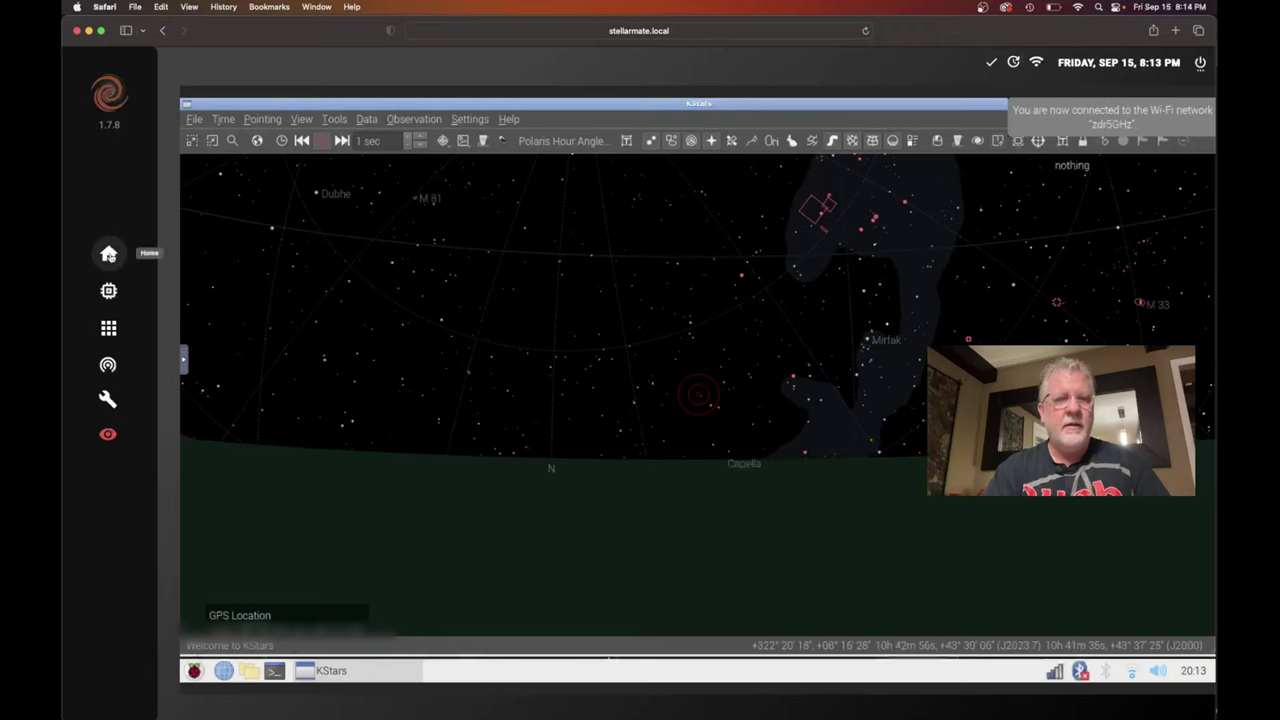
{"action": "left_click", "coordinate": [108, 254]}
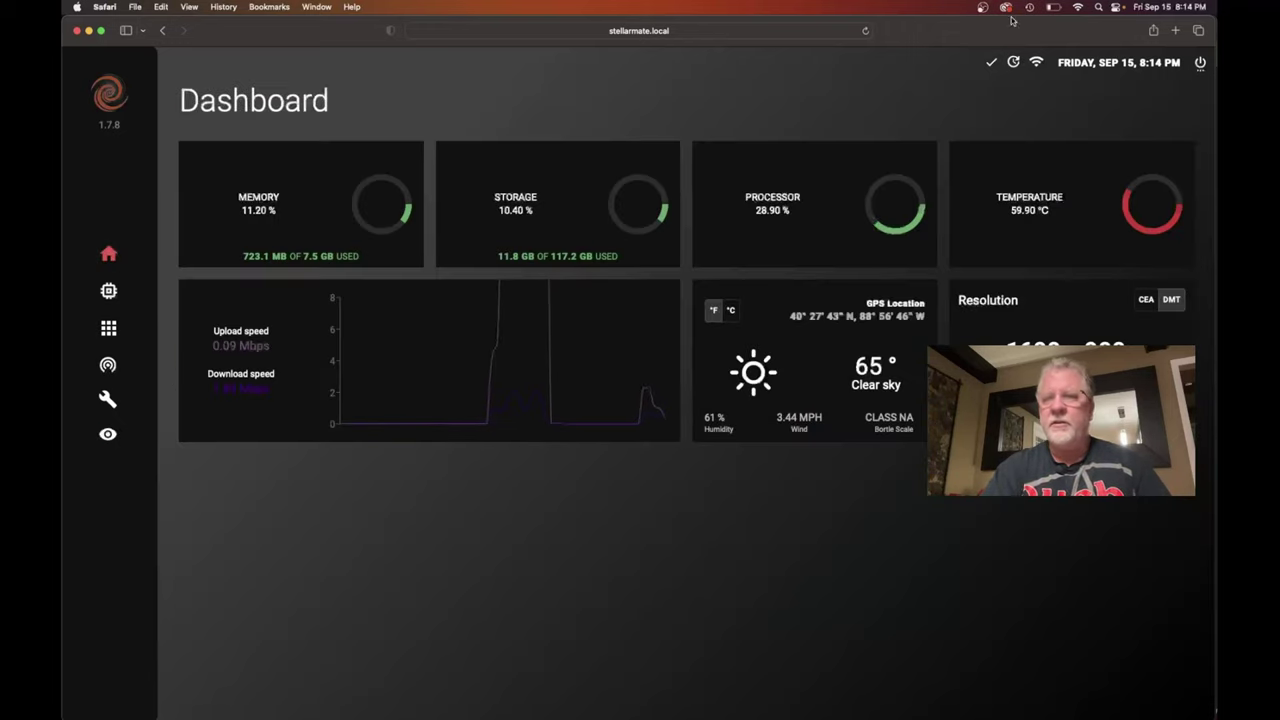
{"action": "left_click", "coordinate": [1200, 62]}
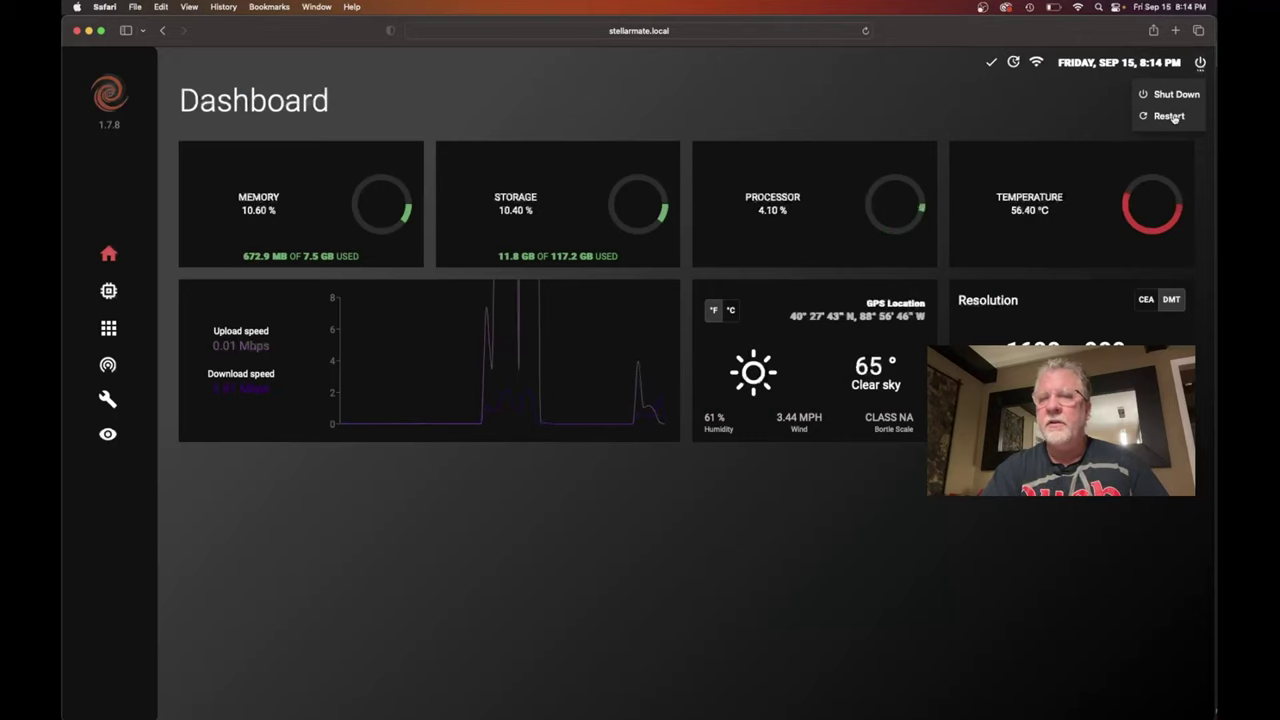
{"action": "left_click", "coordinate": [1169, 116]}
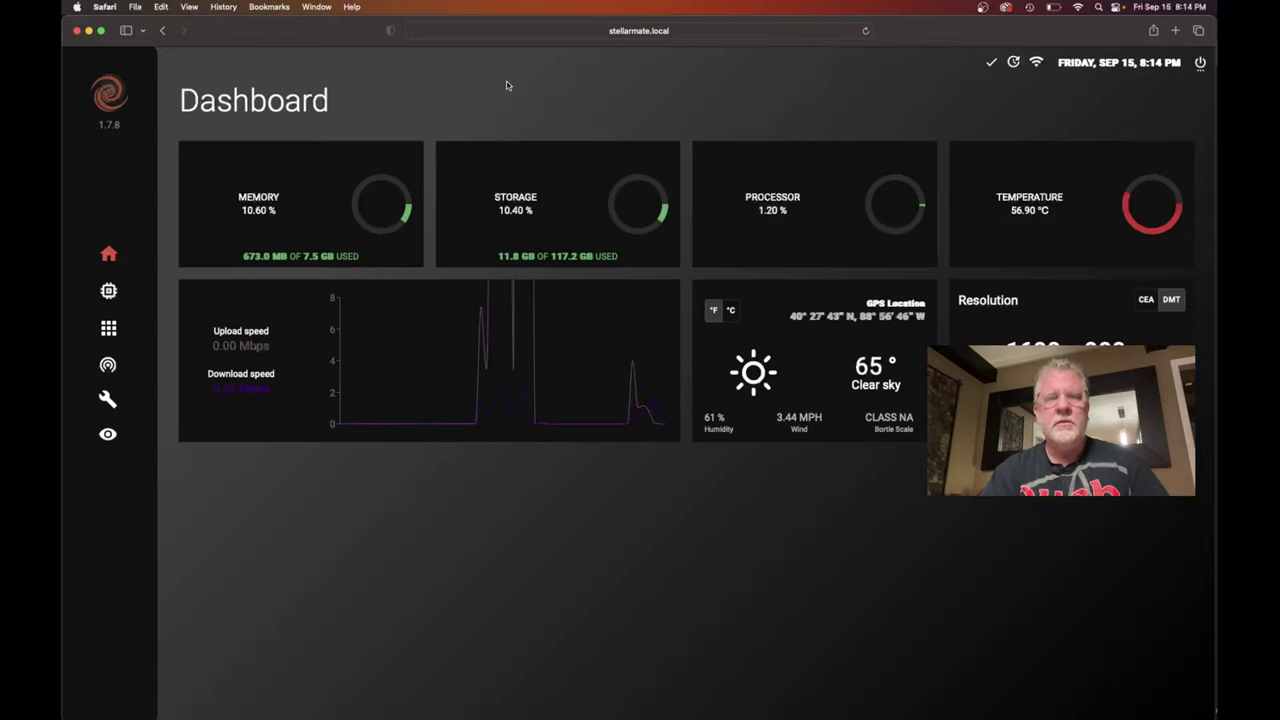
{"action": "key", "text": "super+r"}
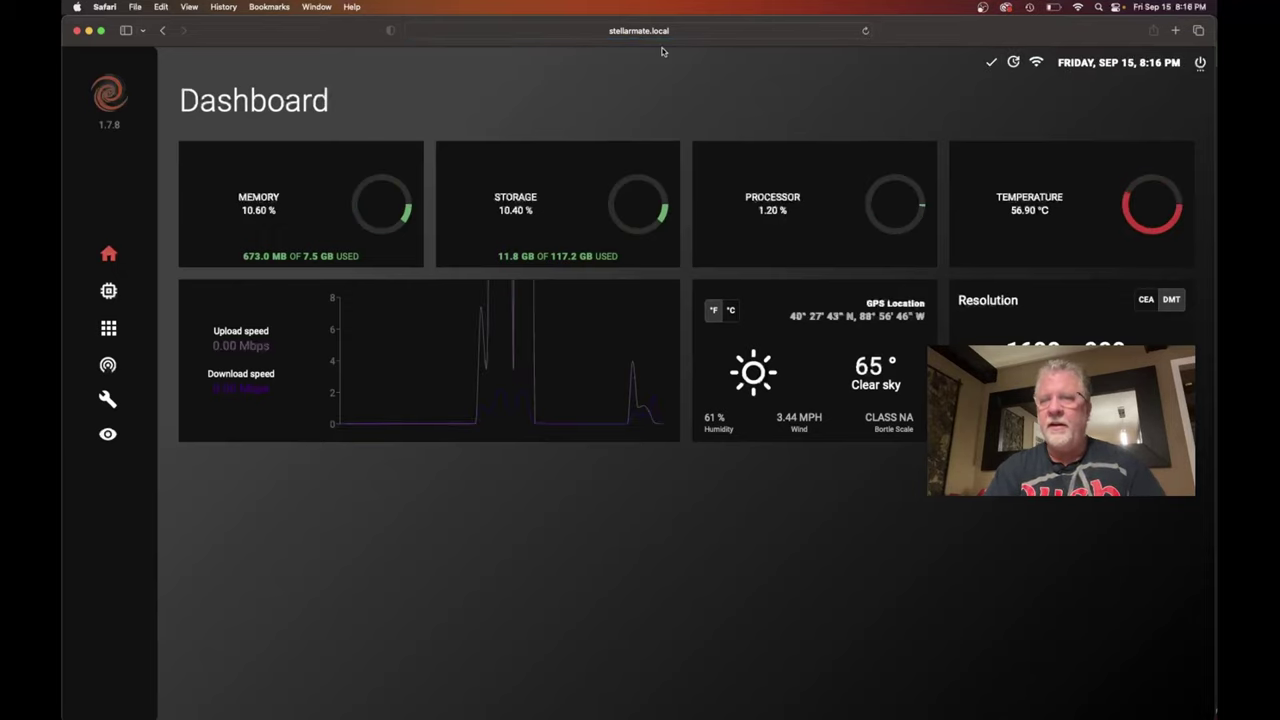
{"action": "left_click", "coordinate": [108, 433]}
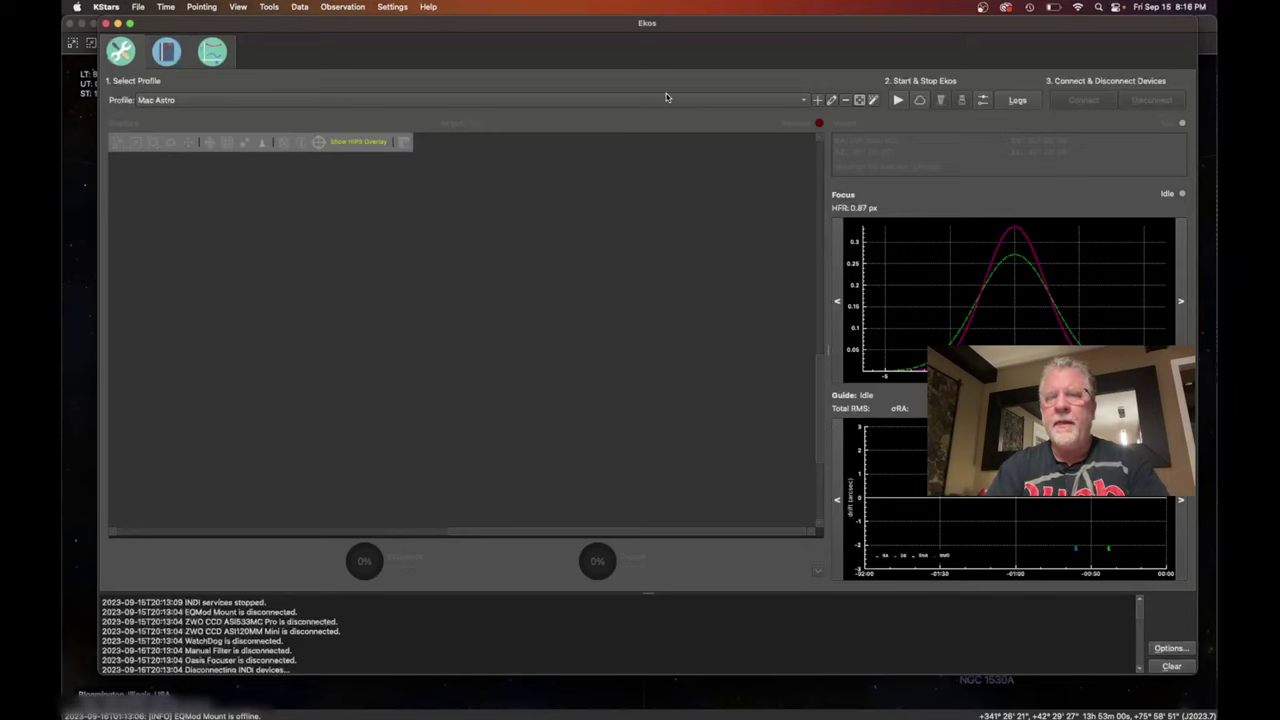
Switch back to KStars, start Ekos with the Mac Astro profile and park the mount.
{"action": "left_click", "coordinate": [899, 100]}
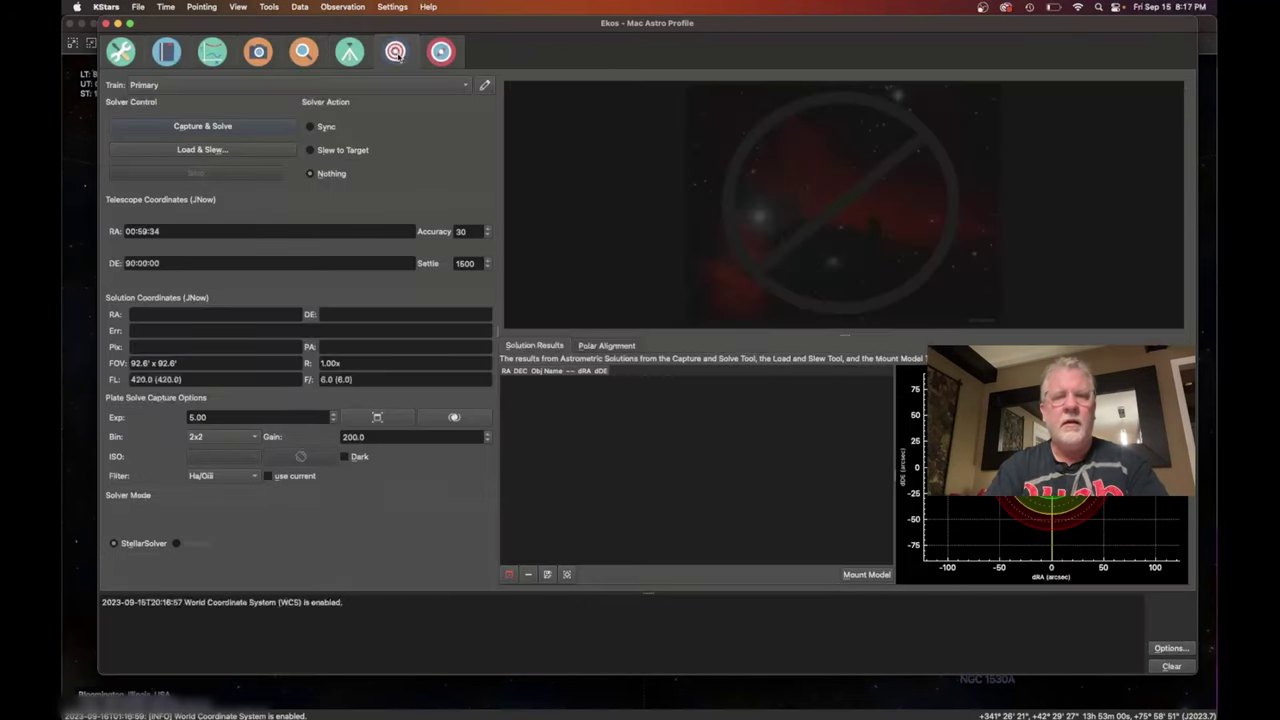
{"action": "left_click", "coordinate": [615, 346]}
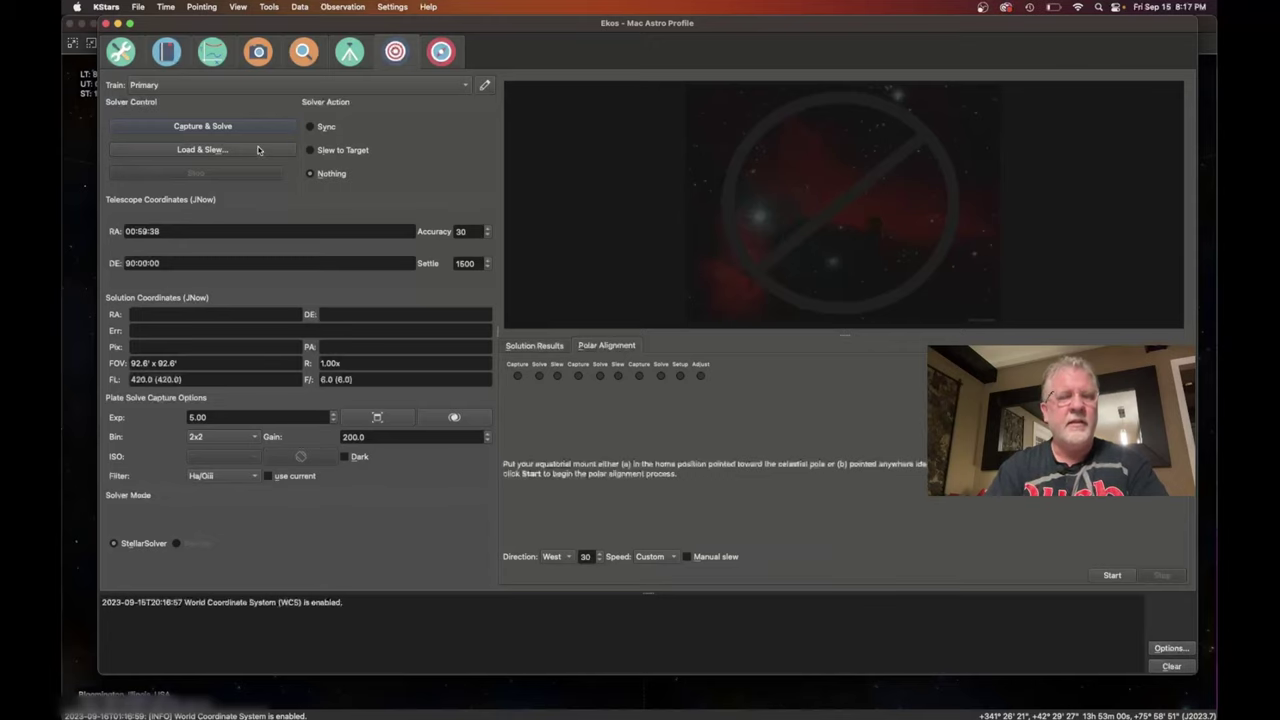
{"action": "left_click", "coordinate": [347, 53]}
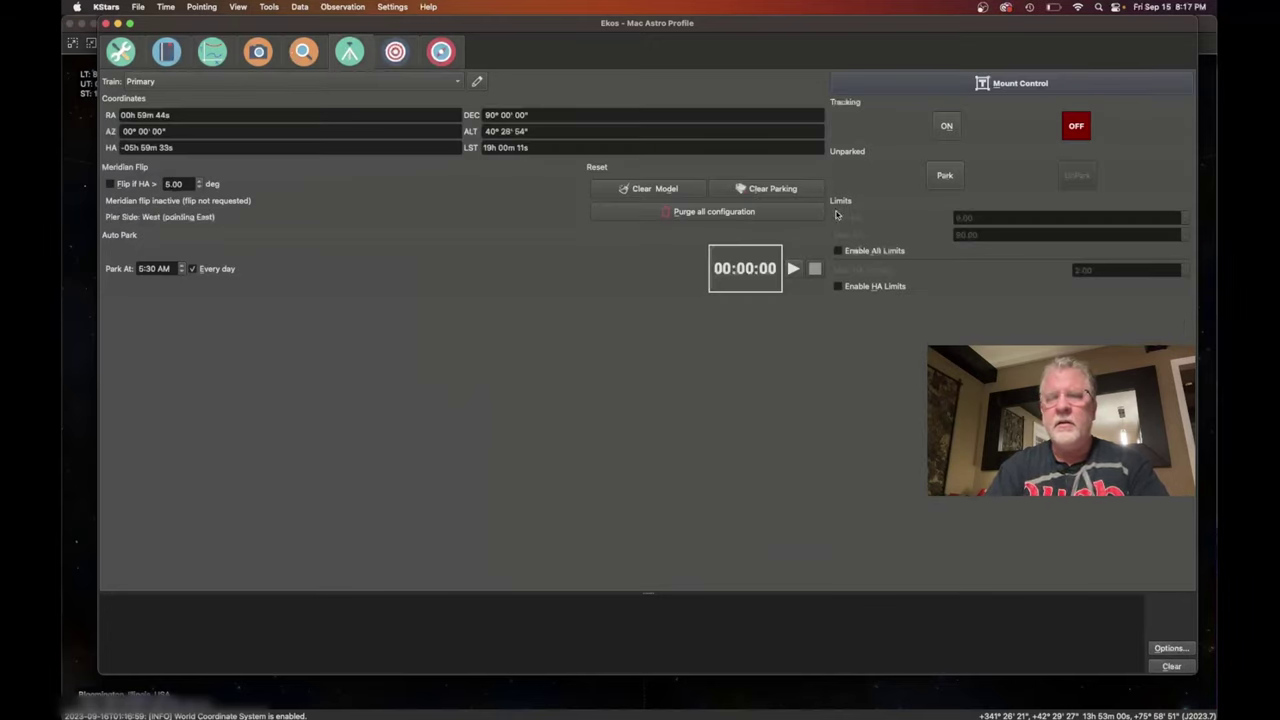
{"action": "left_click", "coordinate": [943, 177]}
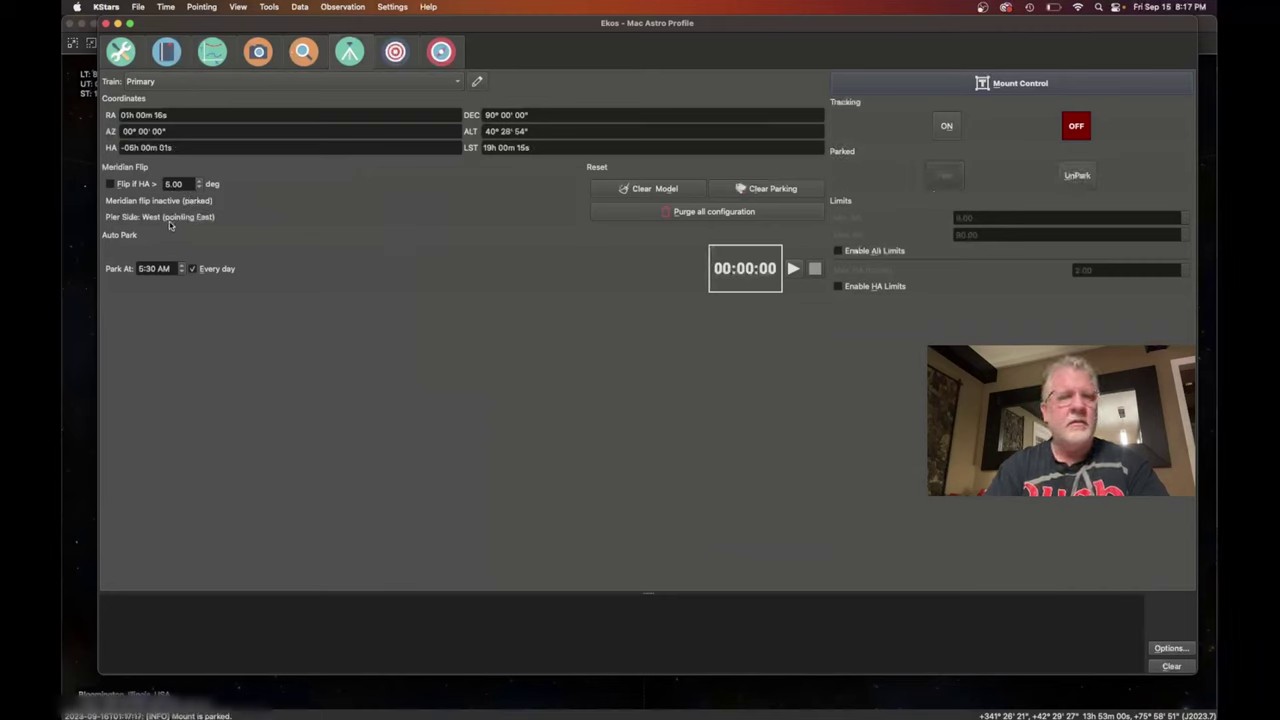
Run the polar alignment toward the west with 30° rotations, checking the telescope's position on the sky map during the first slew.
{"action": "left_click", "coordinate": [395, 52]}
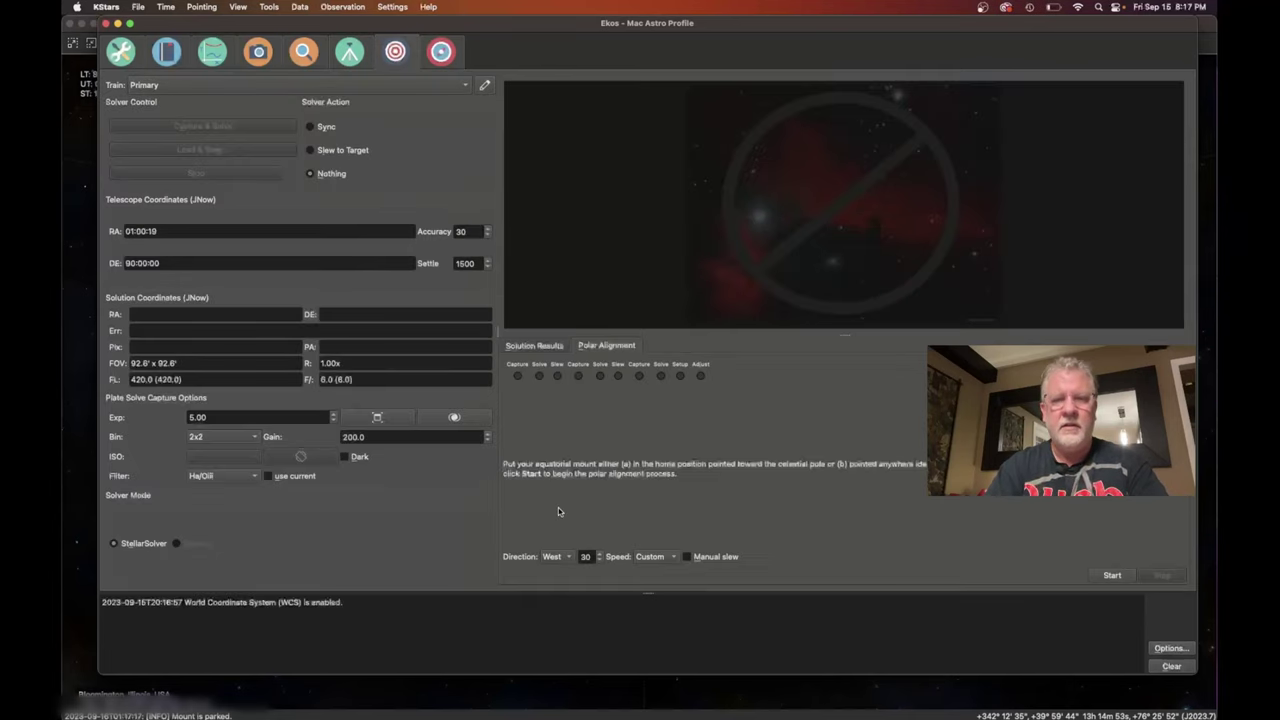
{"action": "left_click", "coordinate": [1112, 576]}
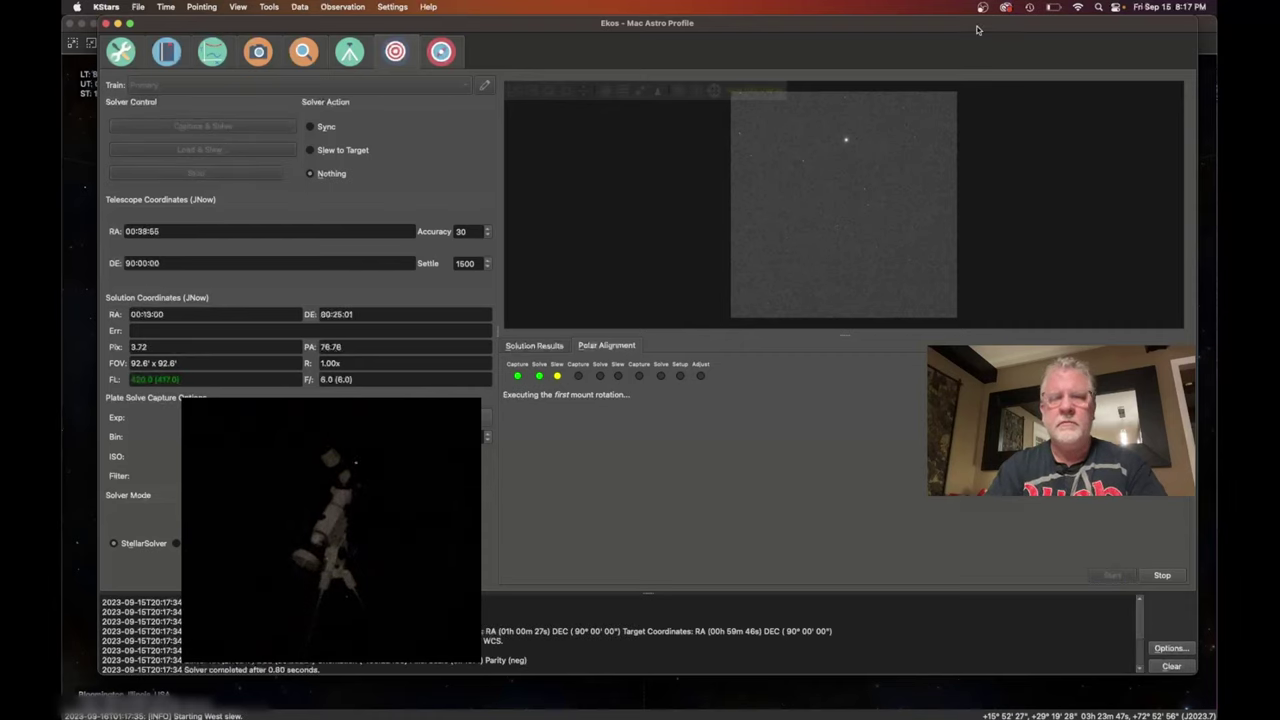
{"action": "left_click_drag", "start_coordinate": [976, 28], "coordinate": [968, 270]}
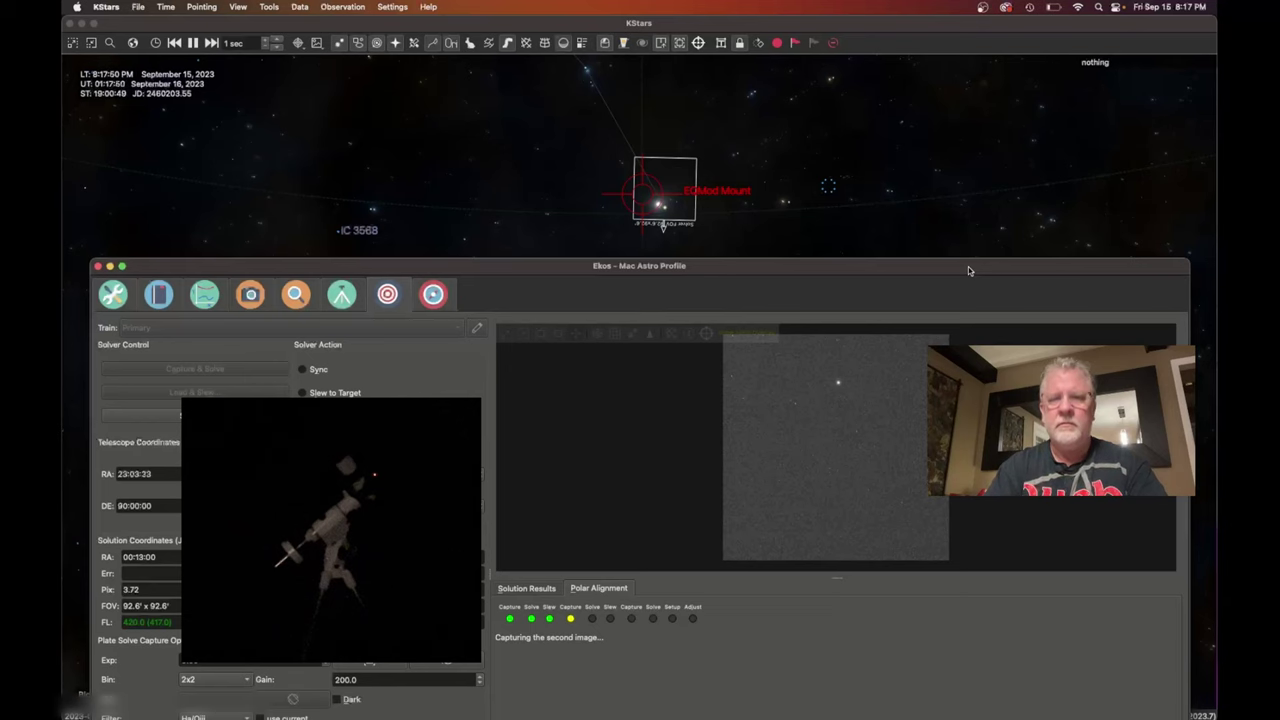
{"action": "left_click_drag", "start_coordinate": [968, 270], "coordinate": [973, 45]}
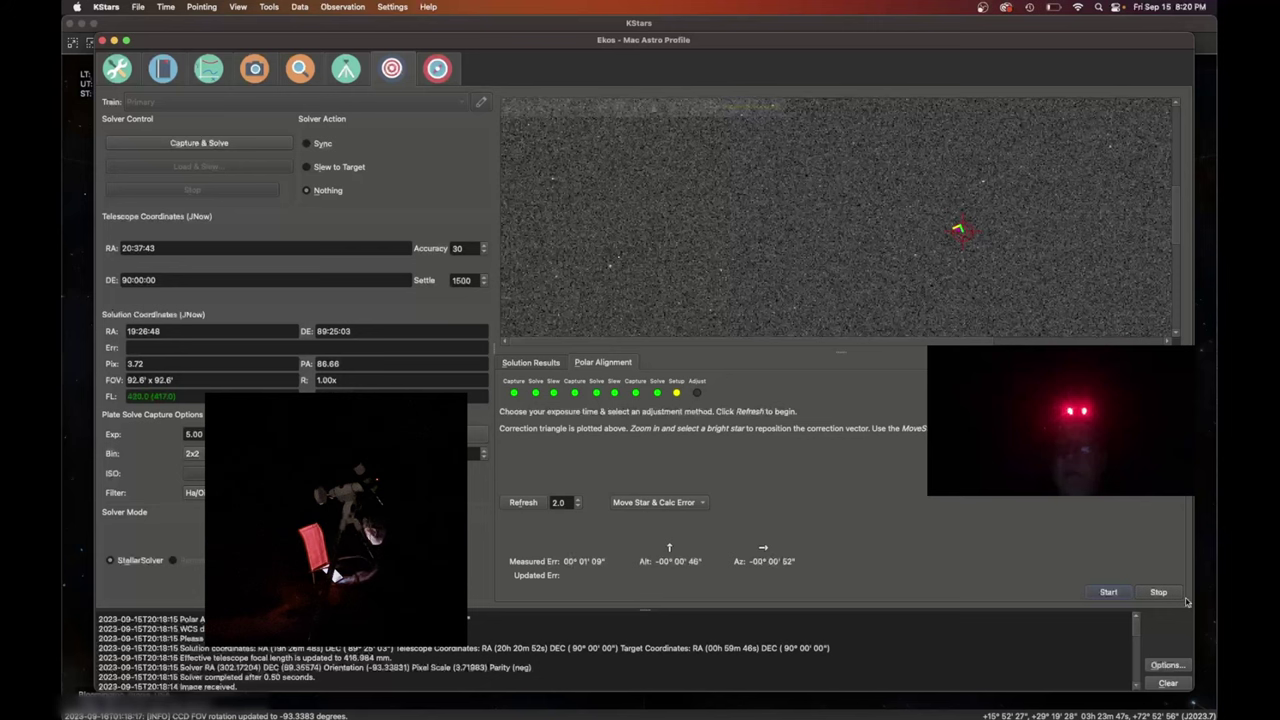
Place the polar correction vector on a star, refresh with 2.0 s exposures using Move Star & Calc Error, and stop the alignment.
{"action": "mouse_move", "coordinate": [894, 283]}
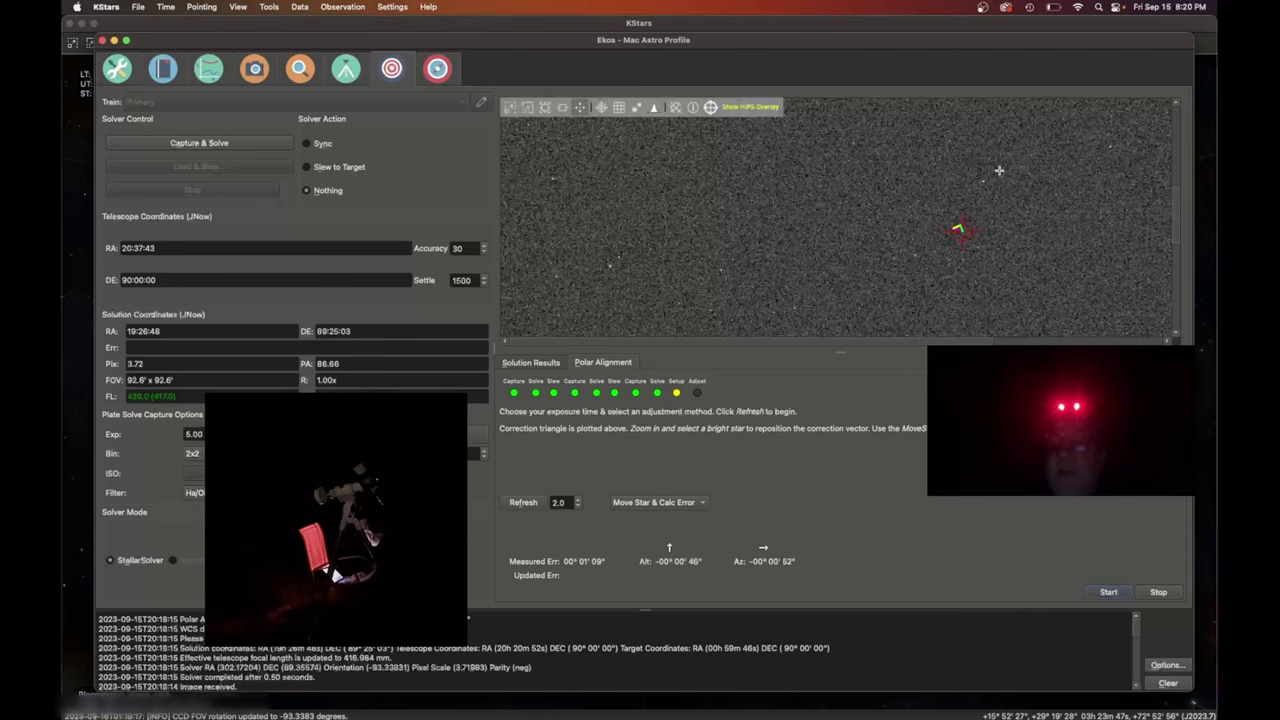
{"action": "scroll", "coordinate": [995, 168], "scroll_direction": "up", "scroll_amount": 2}
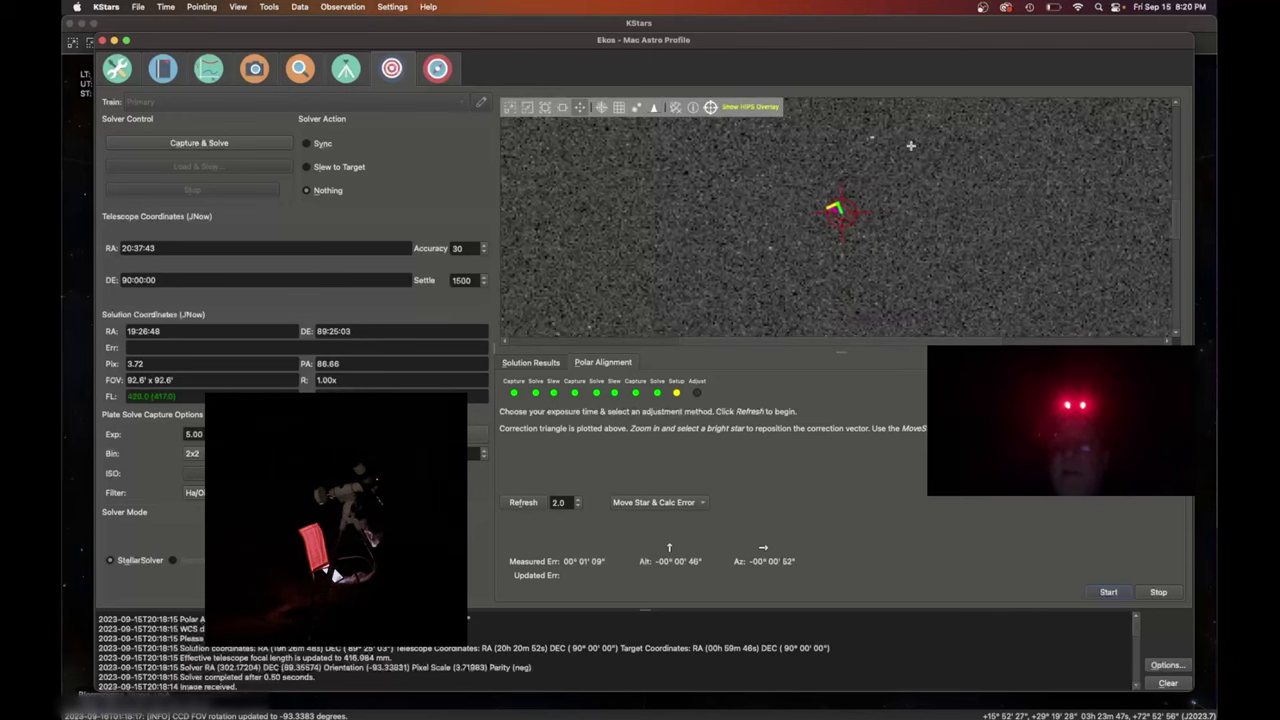
{"action": "scroll", "coordinate": [910, 145], "scroll_direction": "up", "scroll_amount": 3}
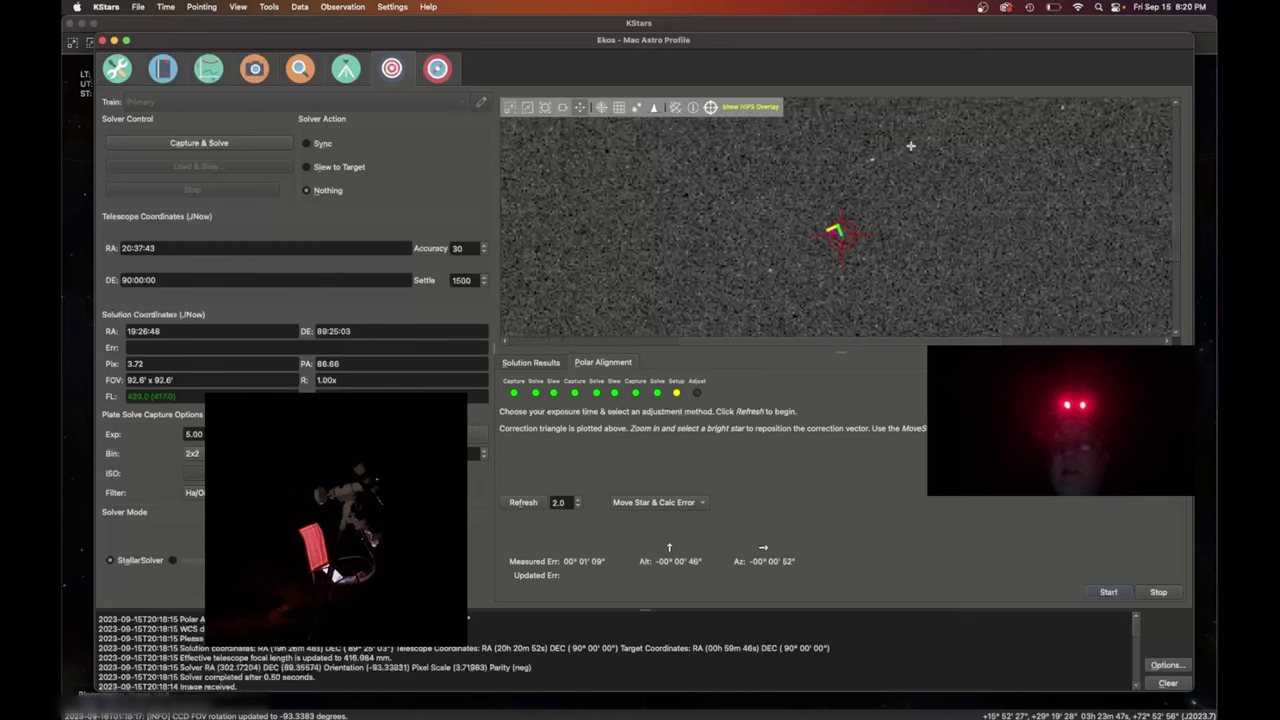
{"action": "left_click", "coordinate": [874, 192]}
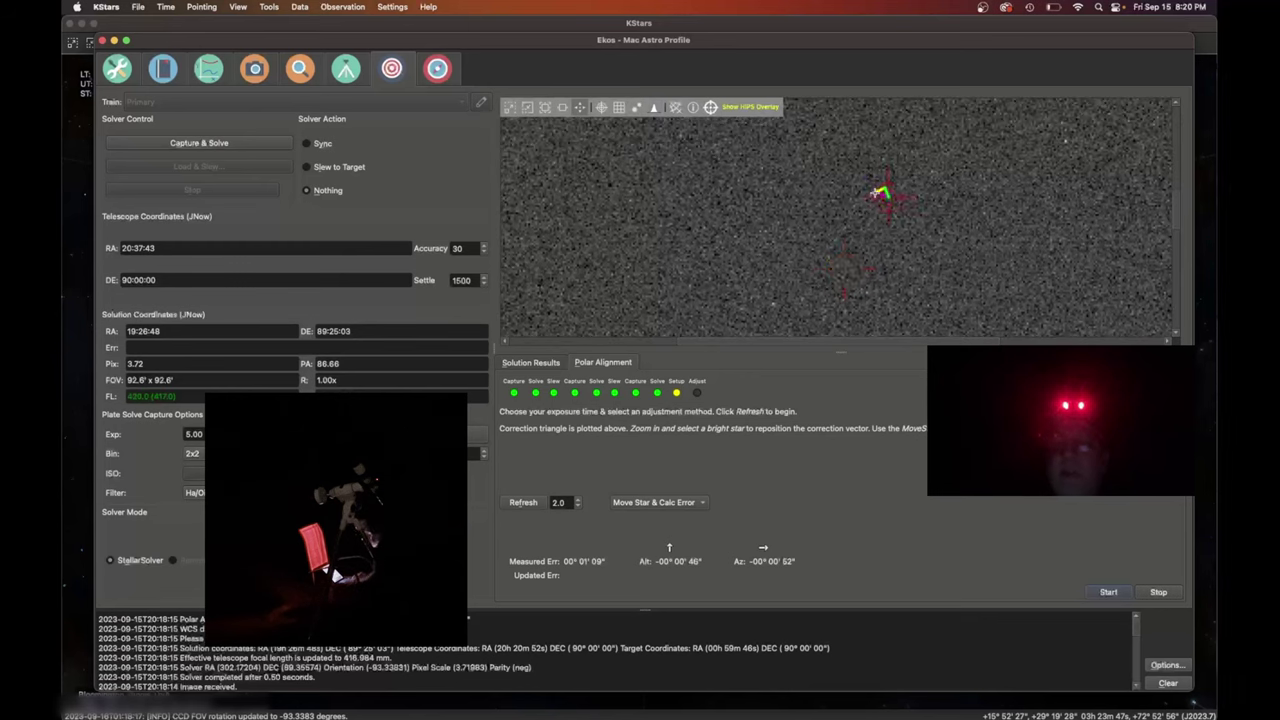
{"action": "left_click", "coordinate": [519, 498]}
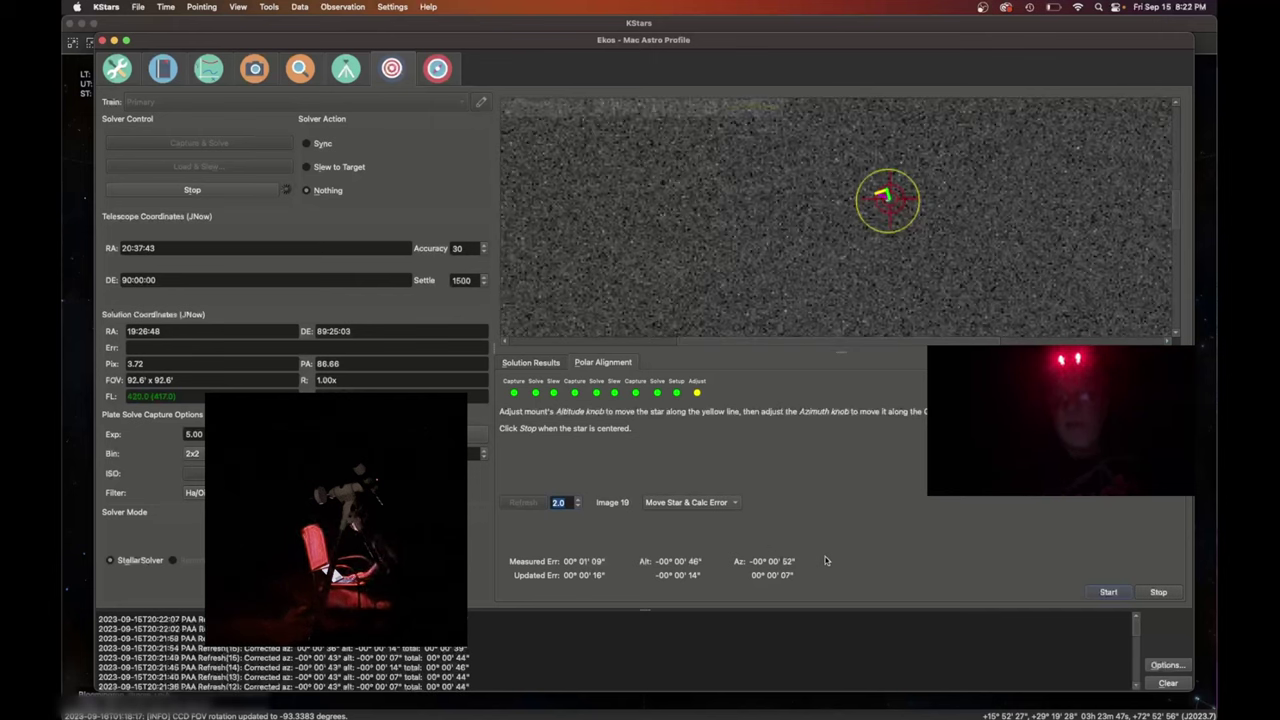
{"action": "left_click", "coordinate": [1158, 593]}
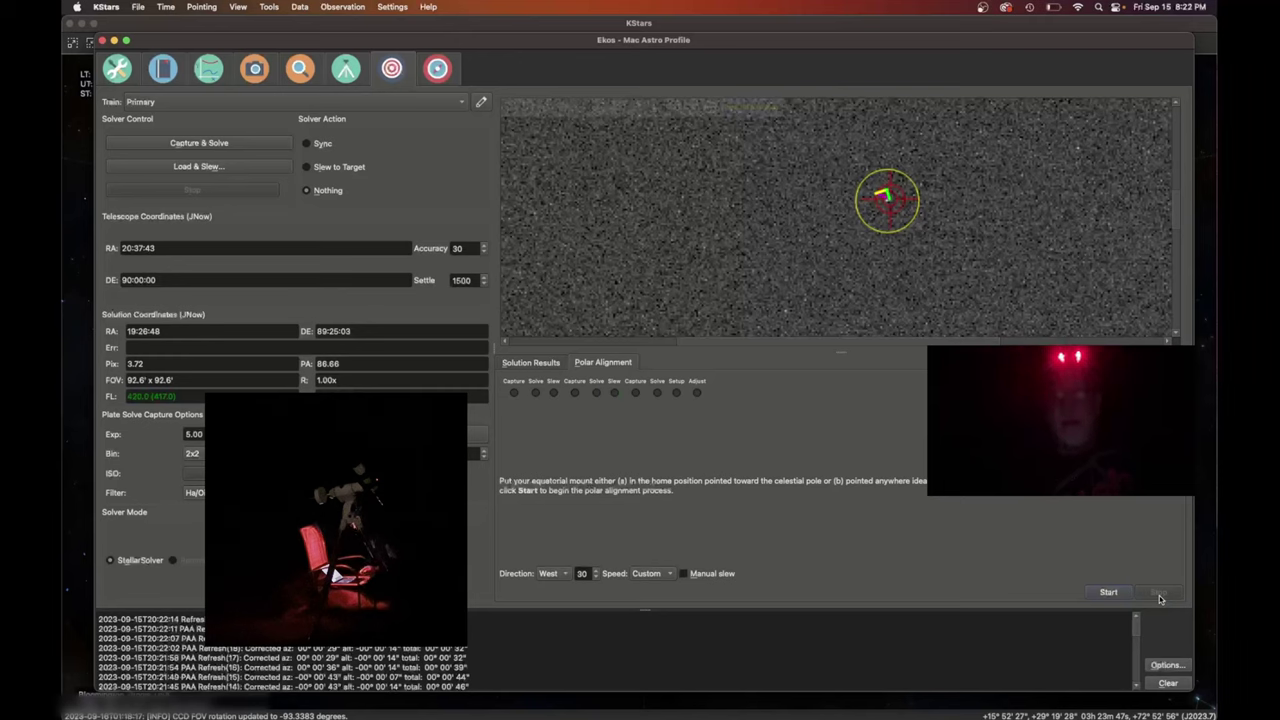
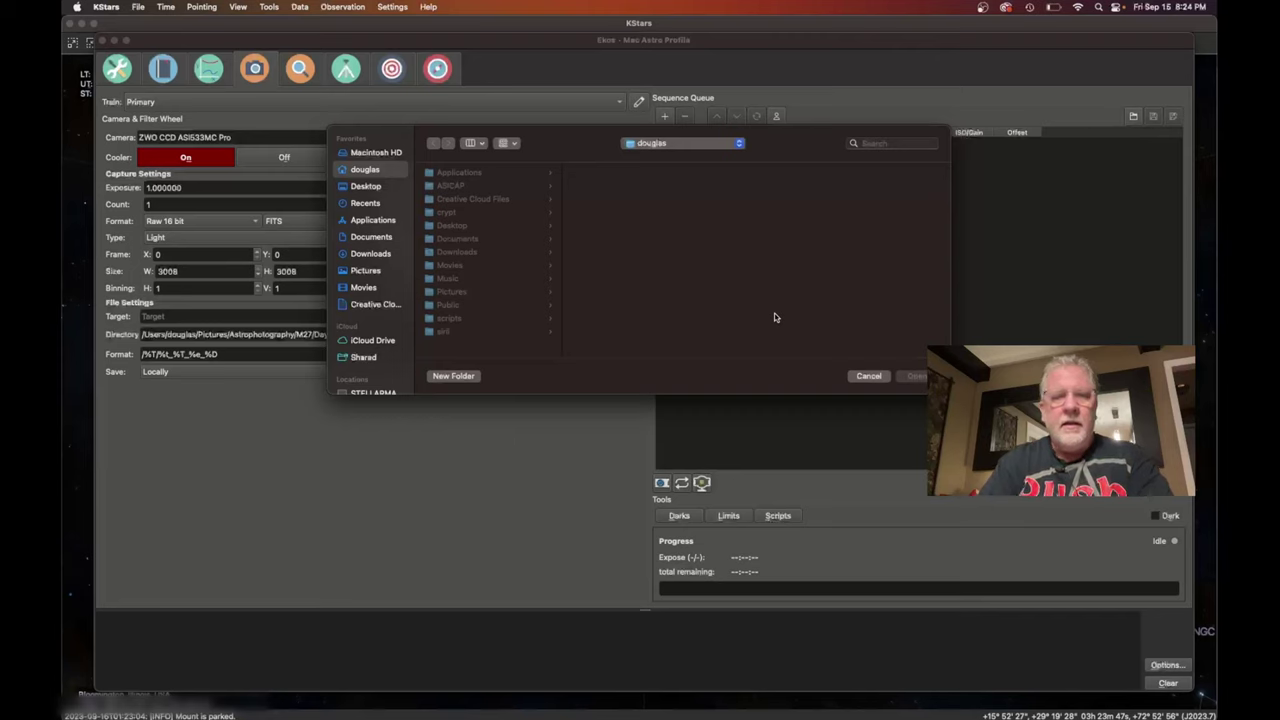
Load the m27 L-Enhance sequence file dated 09-15 from the Capture Sequences folder in Pictures/Astrophotography.
{"action": "left_click", "coordinate": [367, 273]}
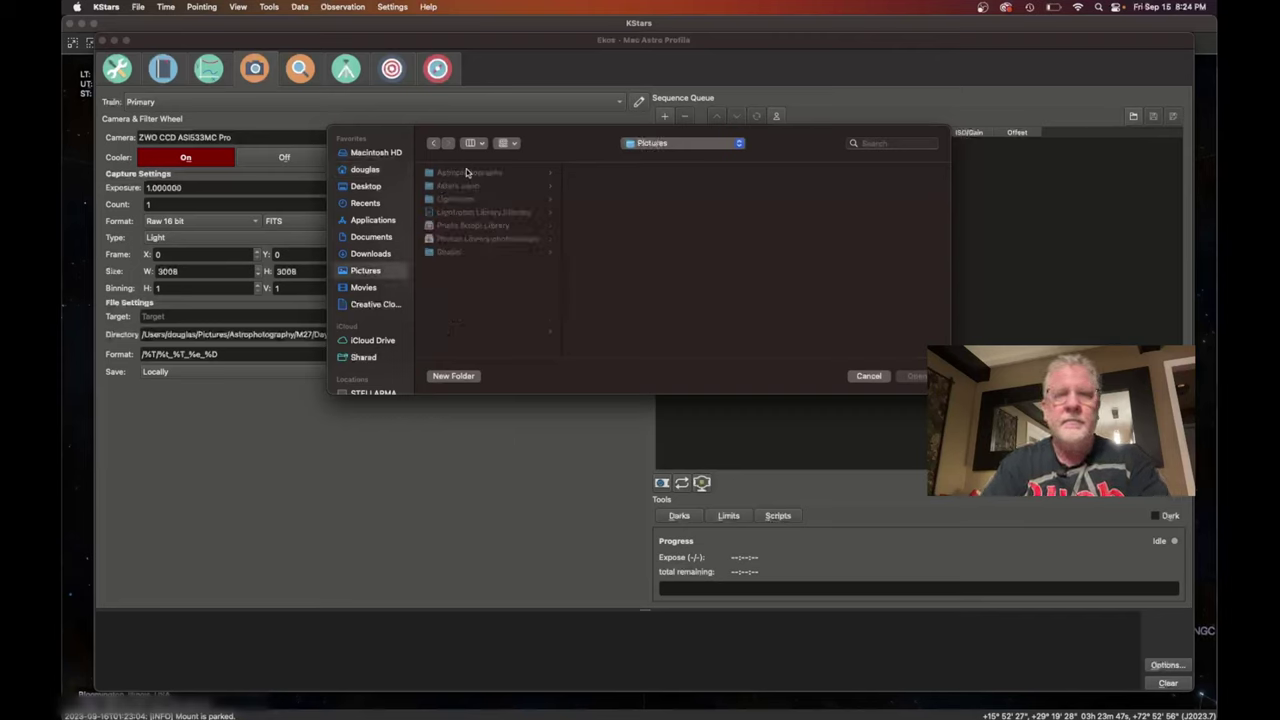
{"action": "left_click", "coordinate": [468, 173]}
{"action": "left_click", "coordinate": [646, 174]}
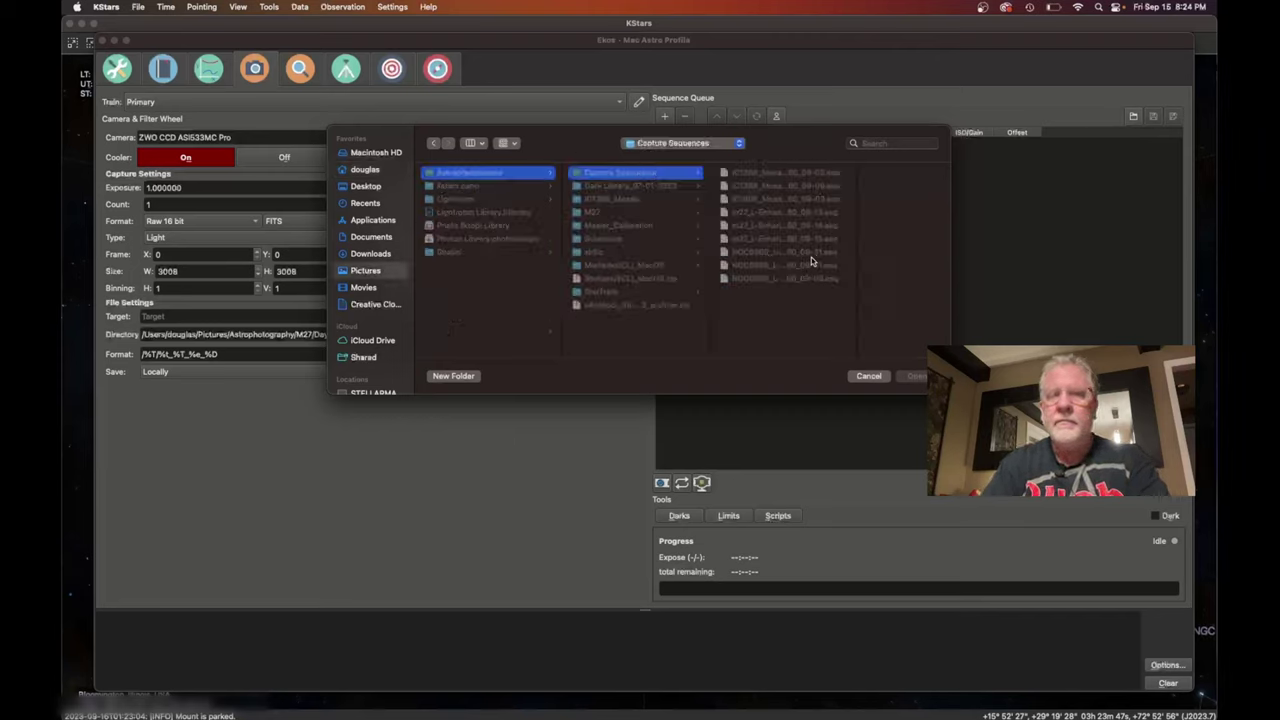
{"action": "left_click", "coordinate": [781, 241]}
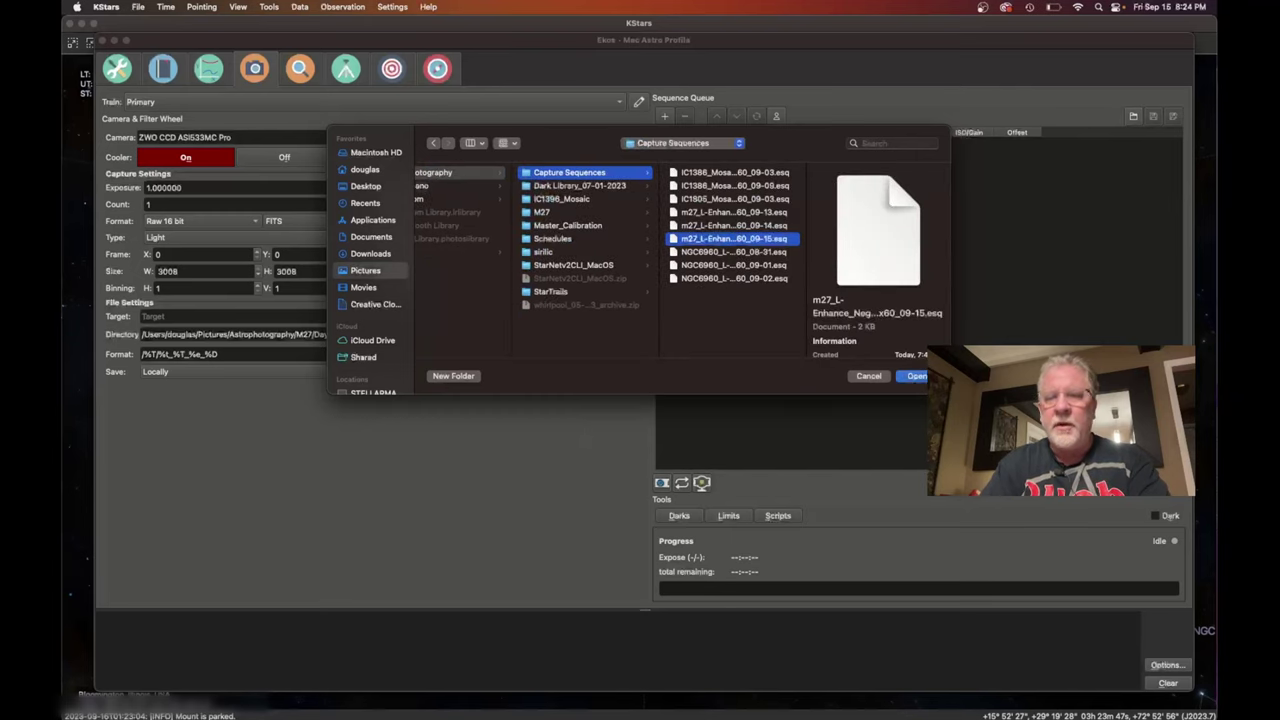
{"action": "left_click", "coordinate": [917, 376]}
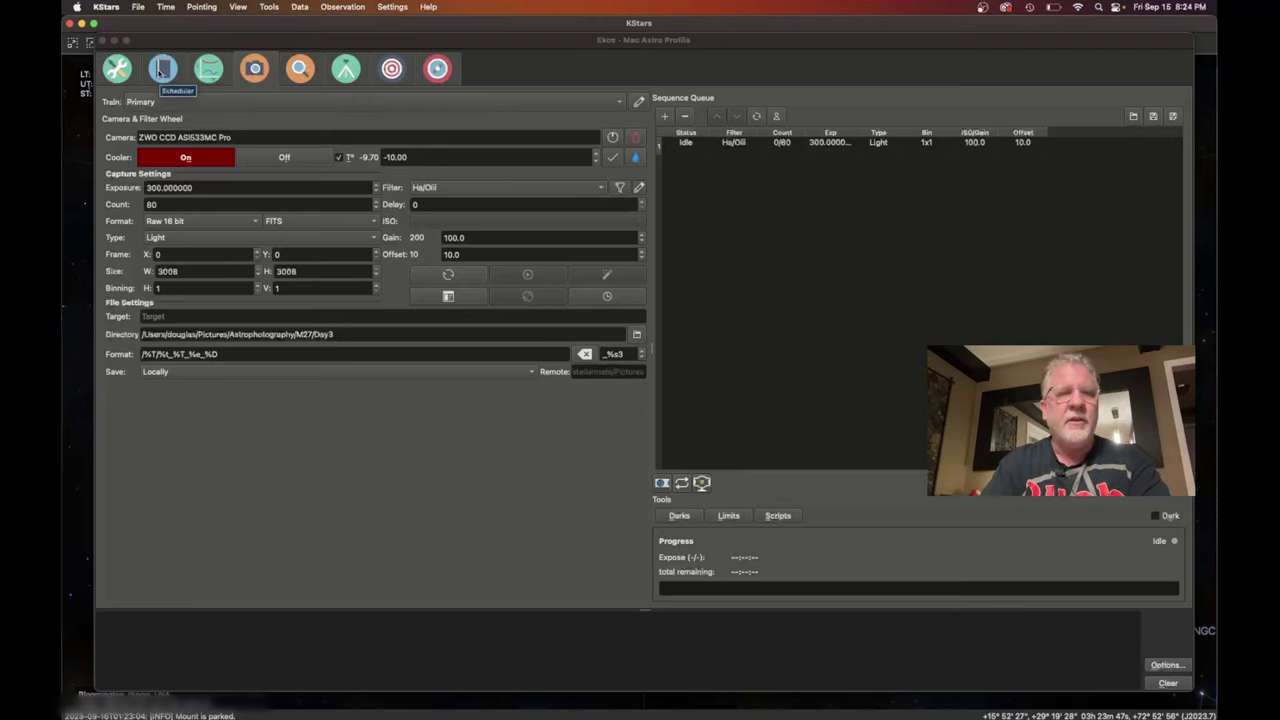
Review the scheduled M 27 job and the capture sequence settings, and move the Ekos window to reveal the sky map.
{"action": "left_click", "coordinate": [163, 68]}
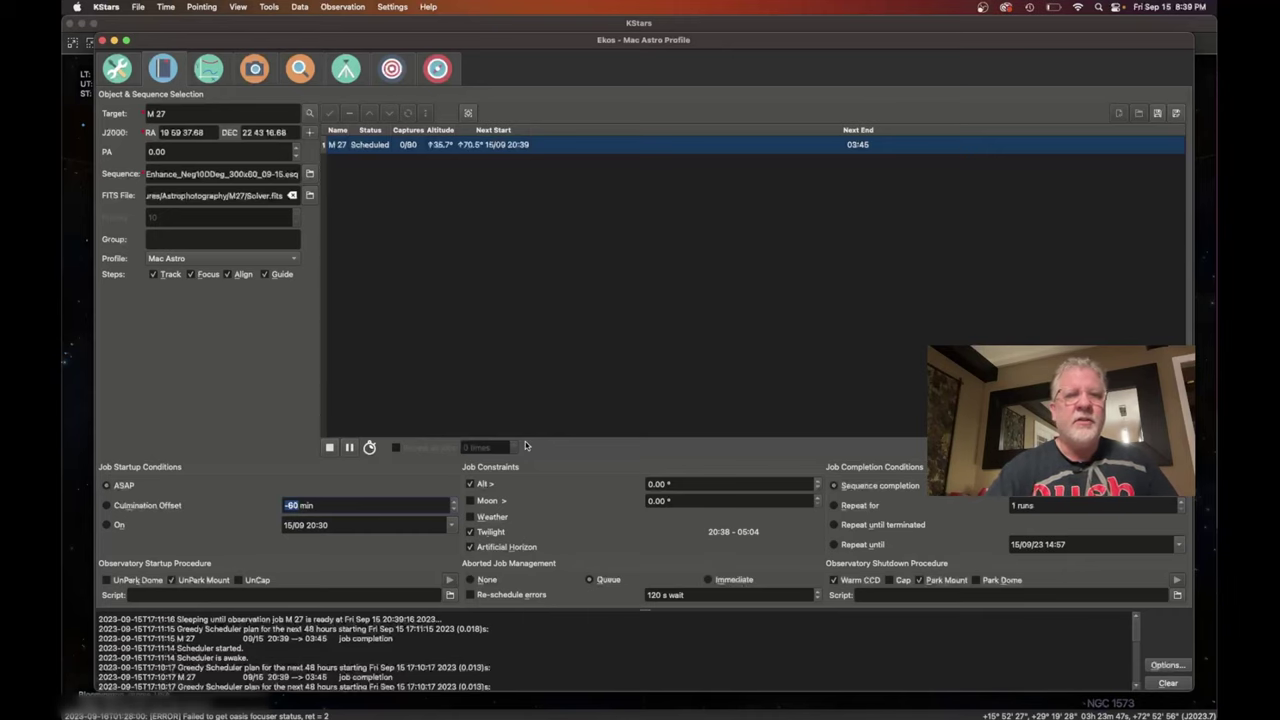
{"action": "left_click", "coordinate": [254, 67]}
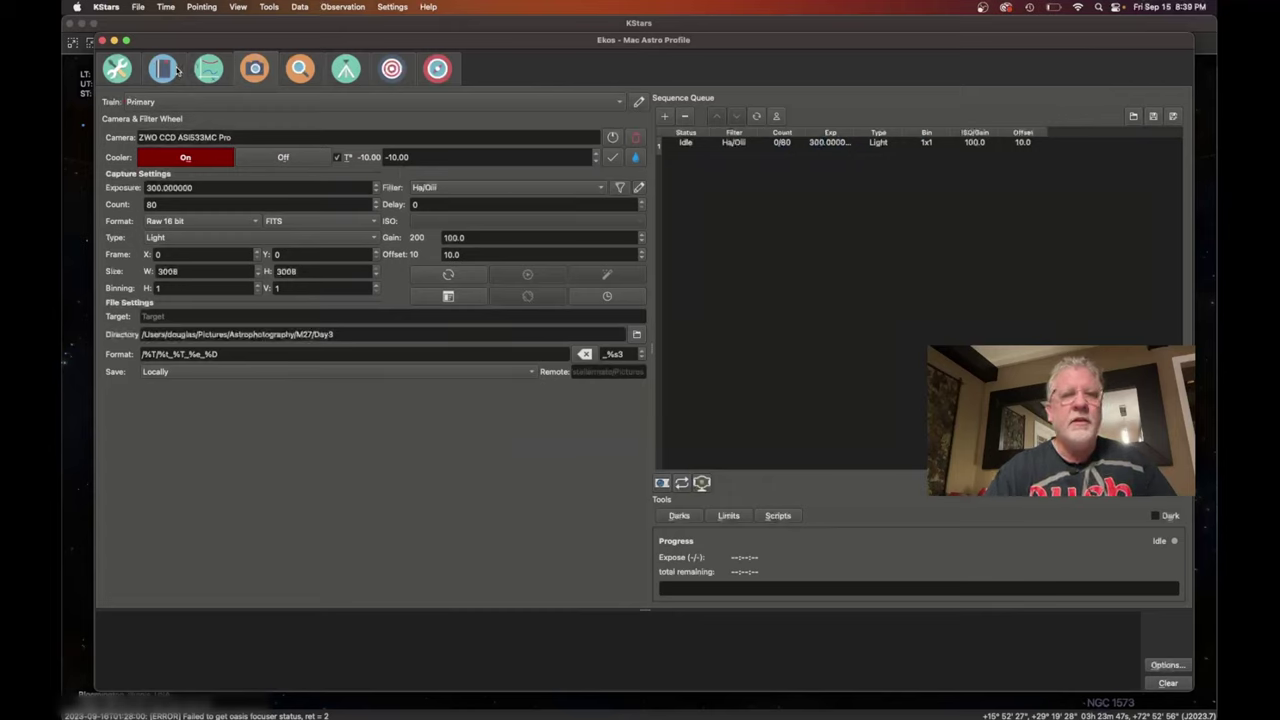
{"action": "left_click", "coordinate": [170, 68]}
{"action": "mouse_move", "coordinate": [297, 40]}
{"action": "left_mouse_down"}
{"action": "mouse_move", "coordinate": [322, 95]}
{"action": "mouse_move", "coordinate": [297, 23]}
{"action": "left_mouse_up"}
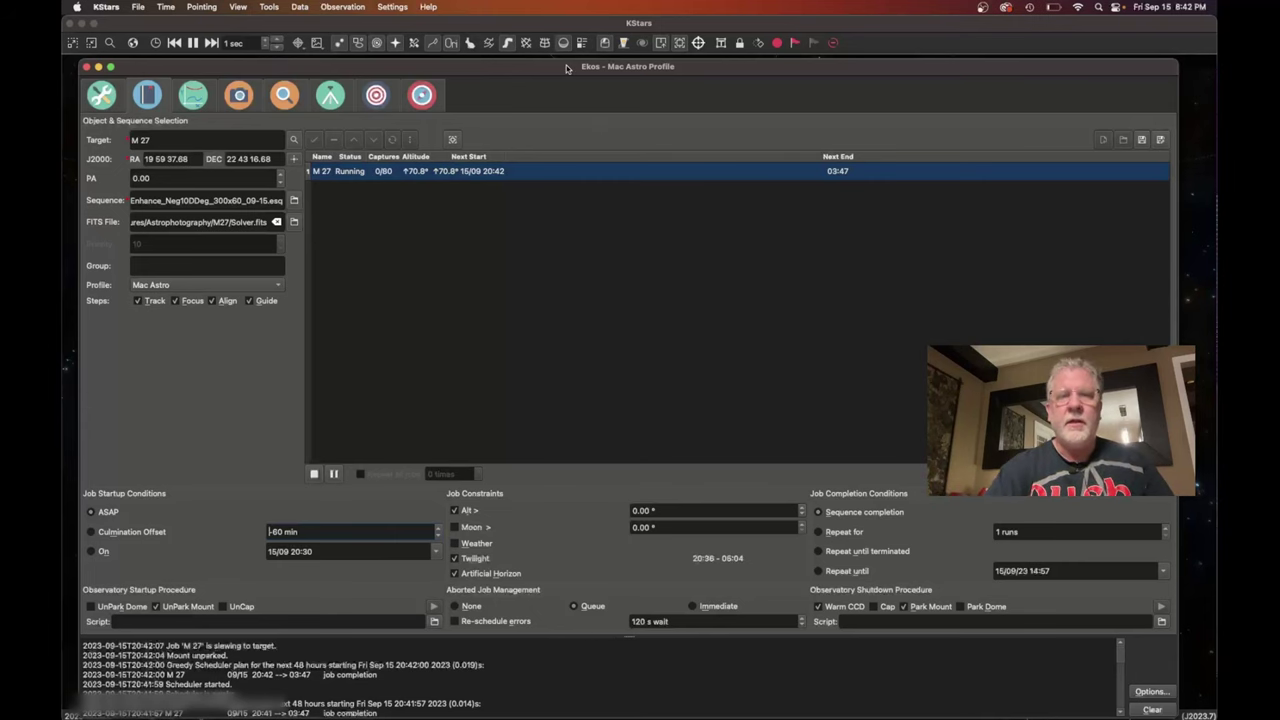
Uncover the sky map, locate the EQMod Mount marker, and center and track the Dumbbell Nebula (M 27) there.
{"action": "left_click_drag", "start_coordinate": [566, 65], "coordinate": [531, 537]}
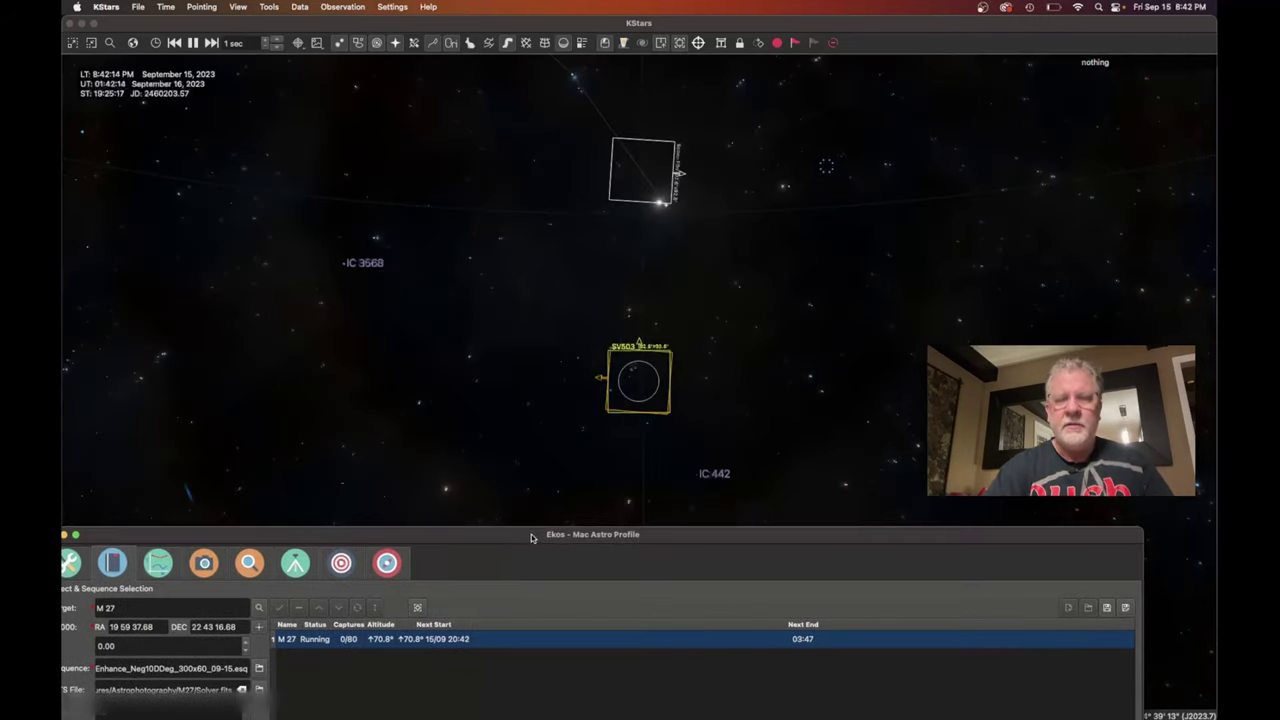
{"action": "scroll", "coordinate": [599, 352], "scroll_direction": "down", "scroll_amount": 6}
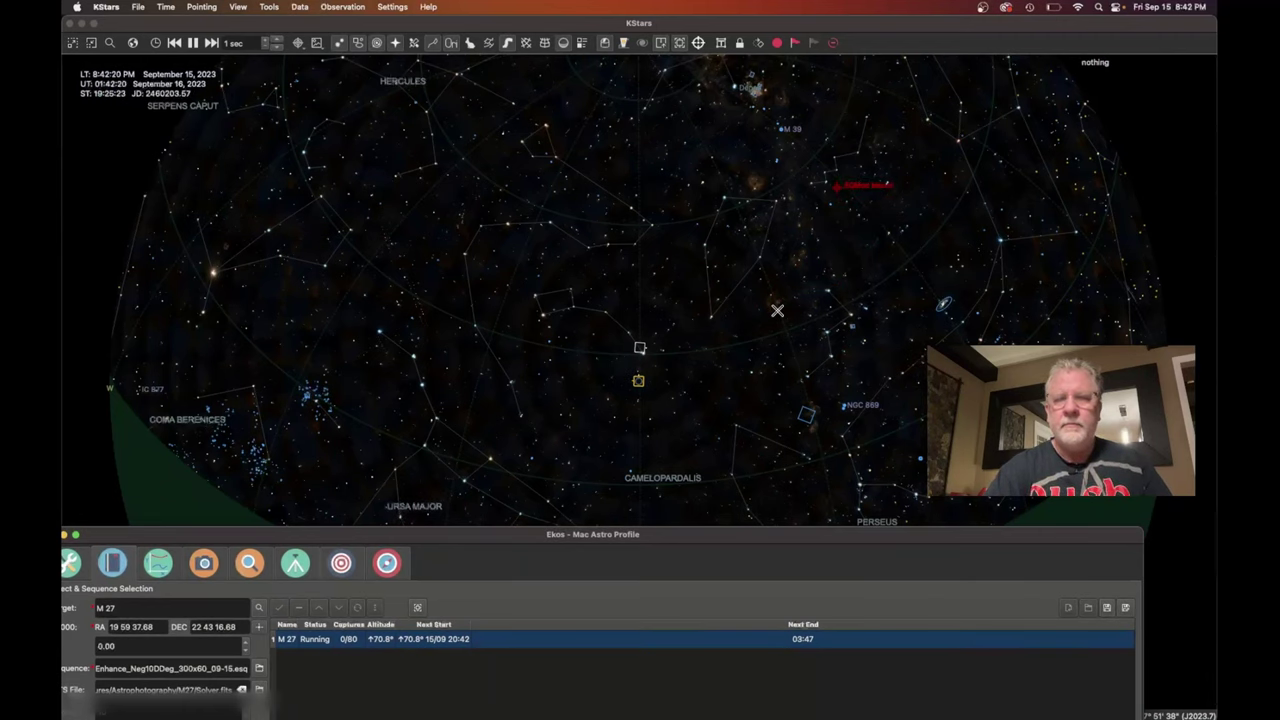
{"action": "scroll", "coordinate": [777, 310], "scroll_direction": "down", "scroll_amount": 5}
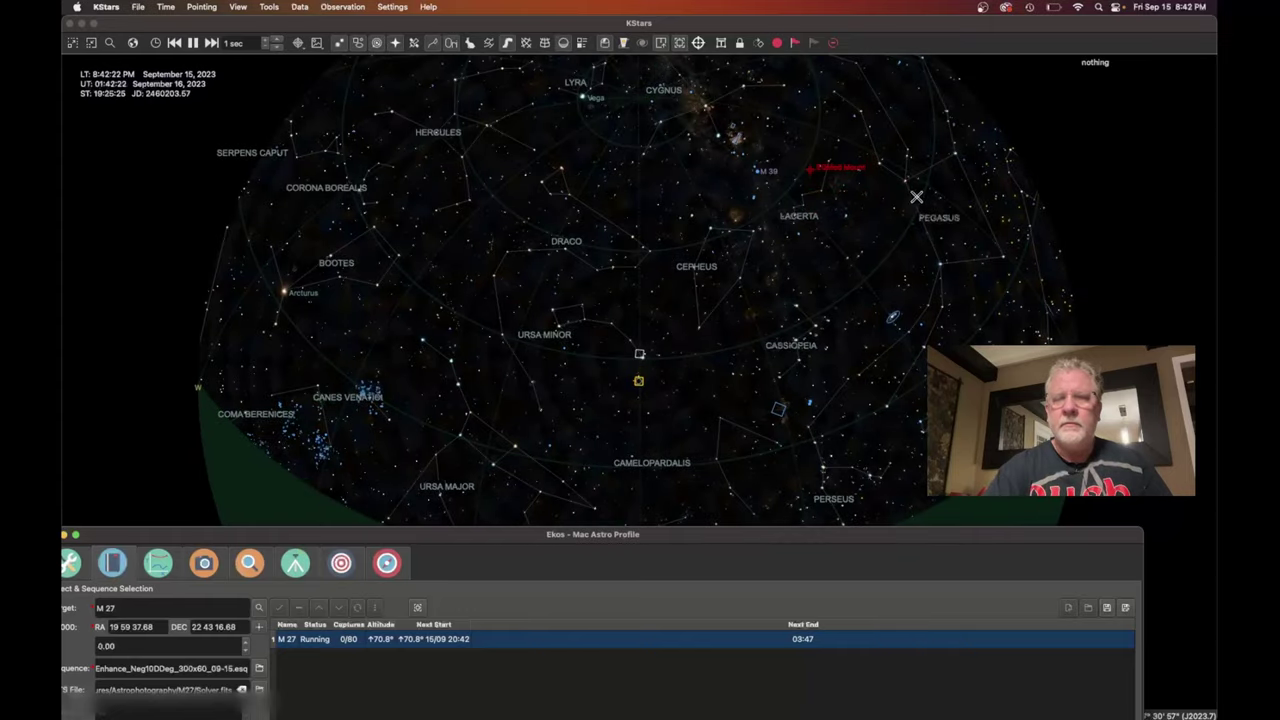
{"action": "scroll", "coordinate": [914, 194], "scroll_direction": "up", "scroll_amount": 3}
{"action": "left_click_drag", "start_coordinate": [914, 194], "coordinate": [751, 338]}
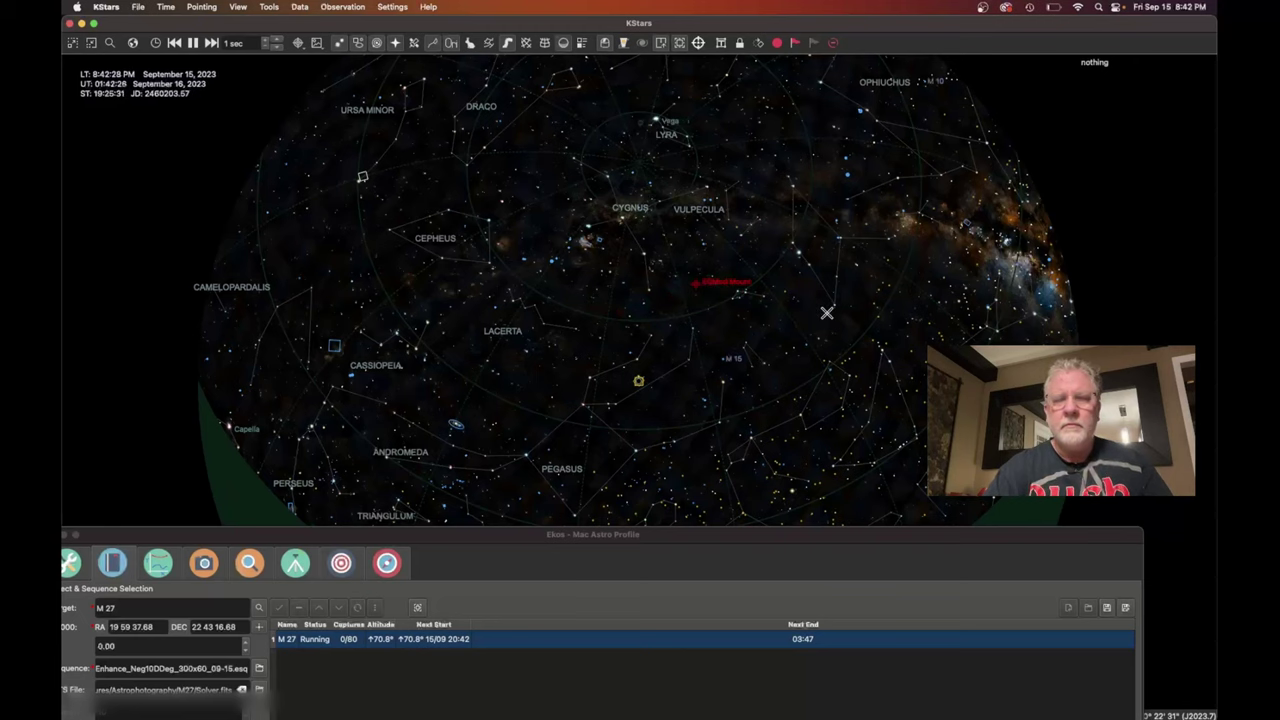
{"action": "double_click", "coordinate": [767, 276]}
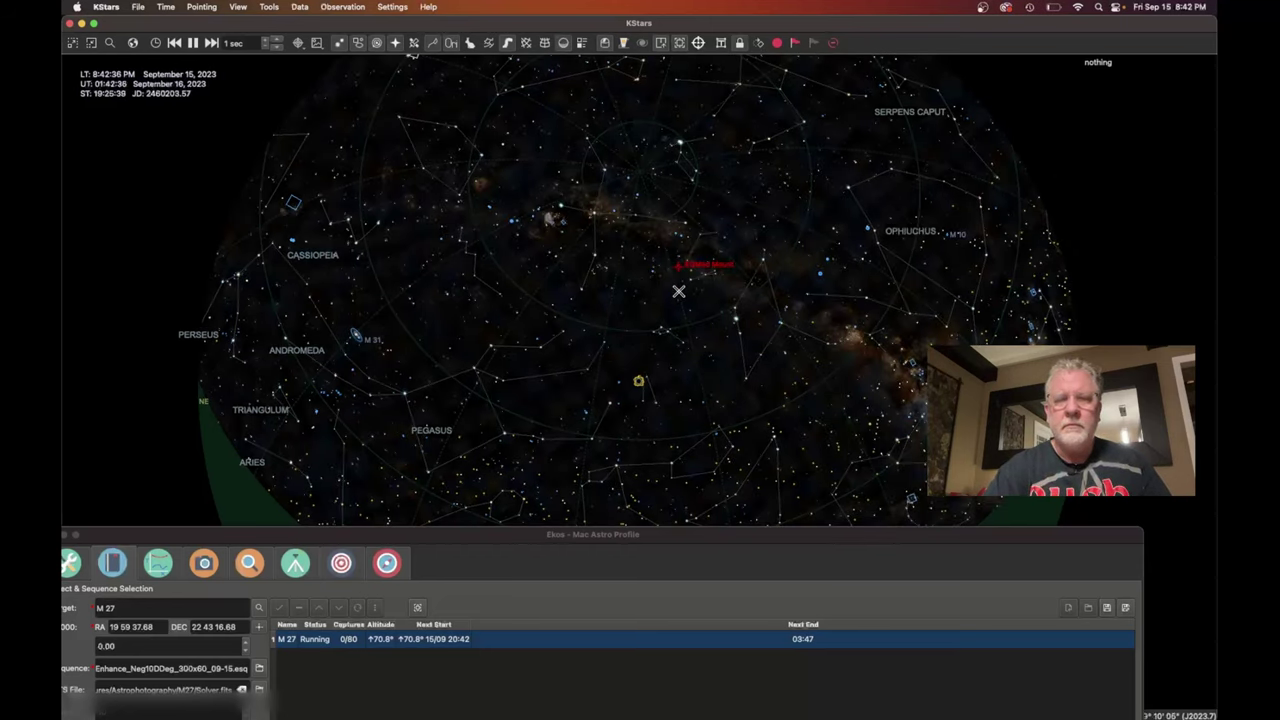
{"action": "scroll", "coordinate": [677, 268], "scroll_direction": "up", "scroll_amount": 1}
{"action": "scroll", "coordinate": [677, 268], "scroll_direction": "up", "scroll_amount": 2}
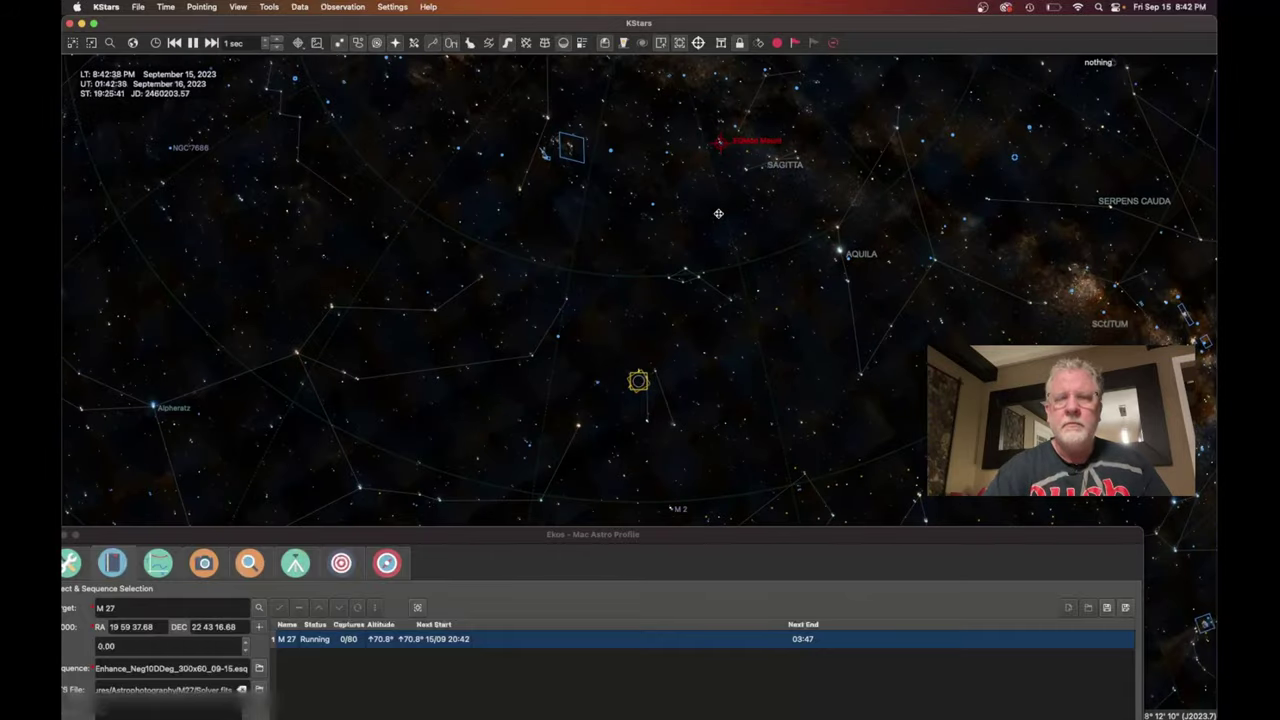
{"action": "scroll", "coordinate": [684, 300], "scroll_direction": "down", "scroll_amount": 1}
{"action": "scroll", "coordinate": [683, 277], "scroll_direction": "up", "scroll_amount": 5}
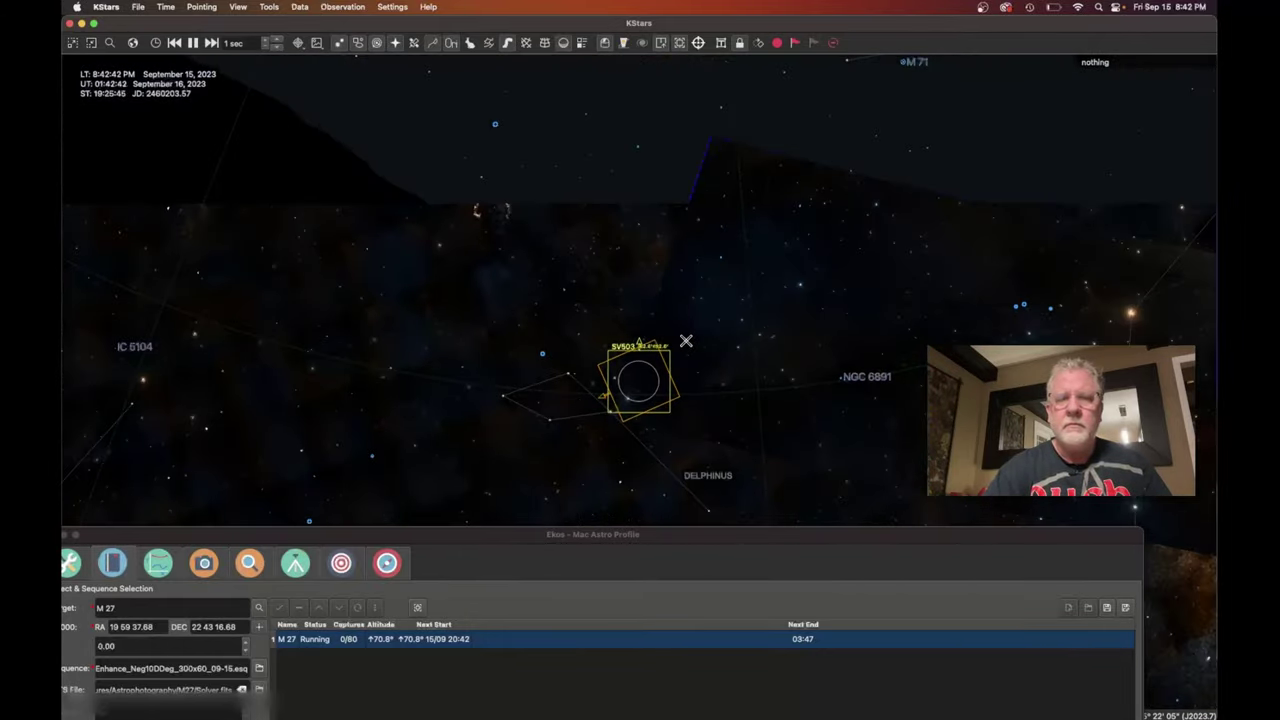
{"action": "left_click_drag", "start_coordinate": [686, 337], "coordinate": [657, 466]}
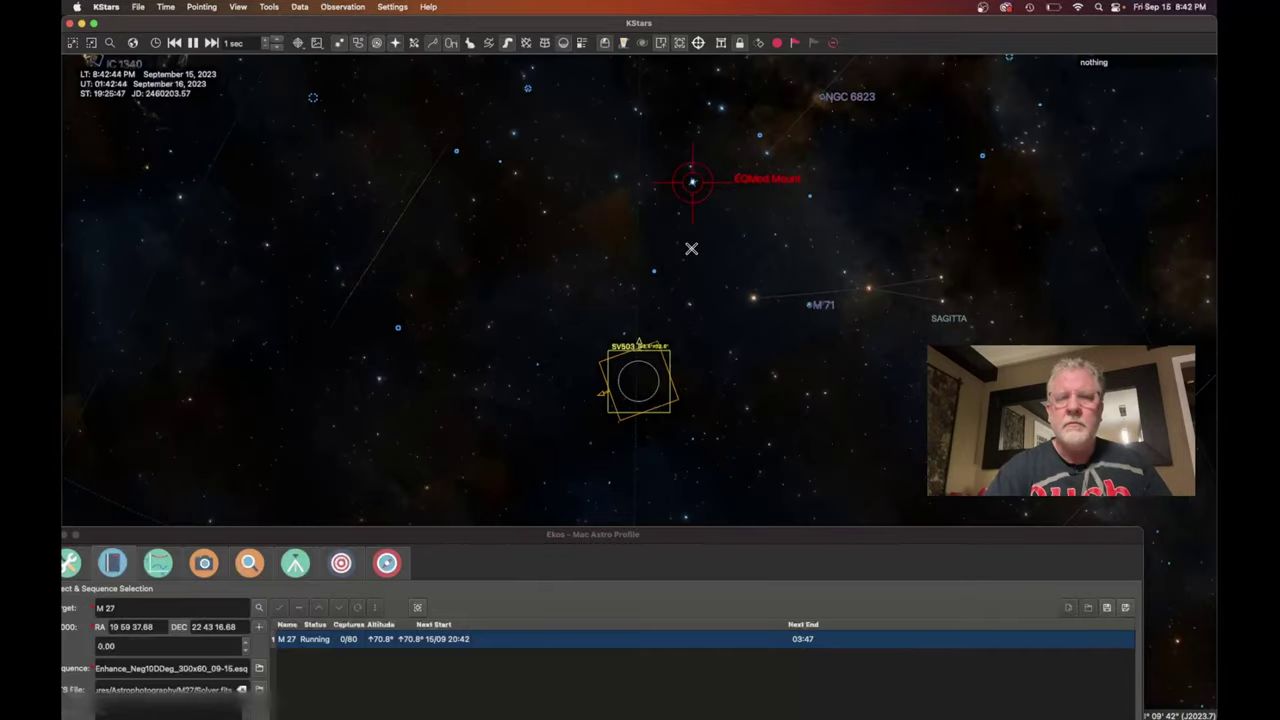
{"action": "right_click", "coordinate": [695, 182]}
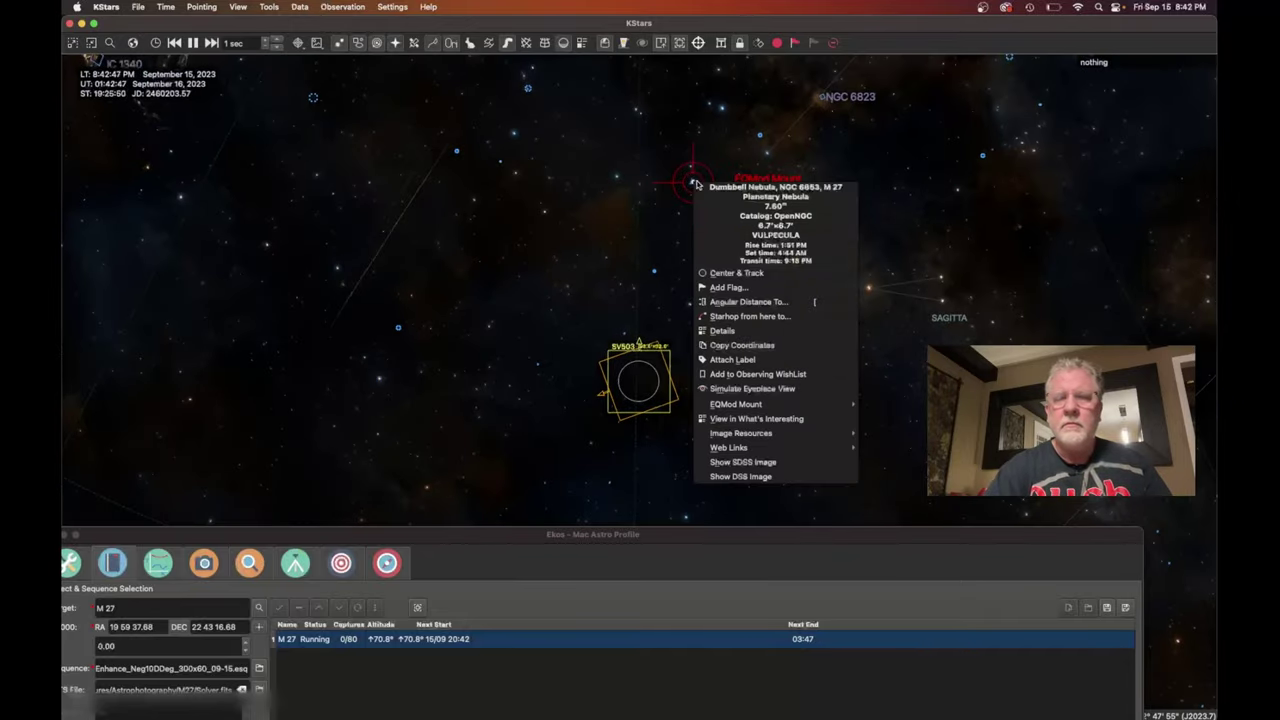
{"action": "left_click", "coordinate": [740, 273]}
{"action": "scroll", "coordinate": [663, 417], "scroll_direction": "up", "scroll_amount": 3}
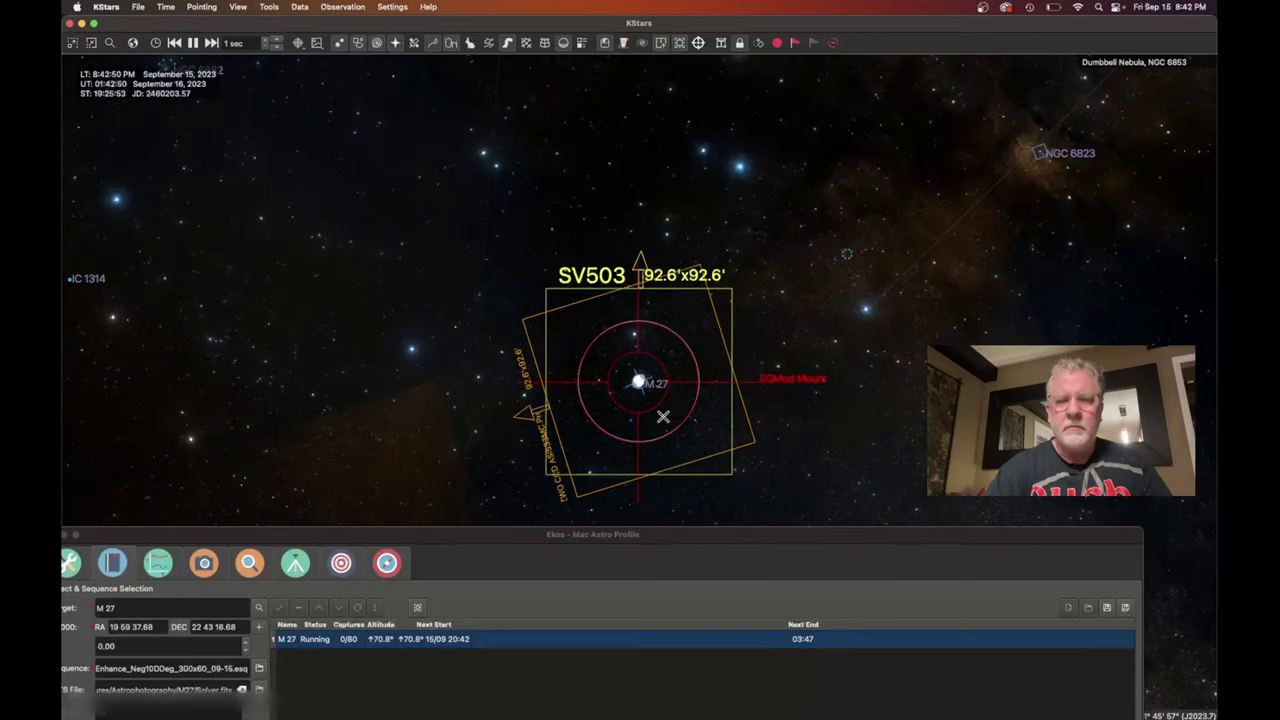
Bring the Ekos window back over the sky map and monitor the autofocus run and its V-curve.
{"action": "left_click", "coordinate": [786, 538]}
{"action": "left_click_drag", "start_coordinate": [786, 538], "coordinate": [804, 48]}
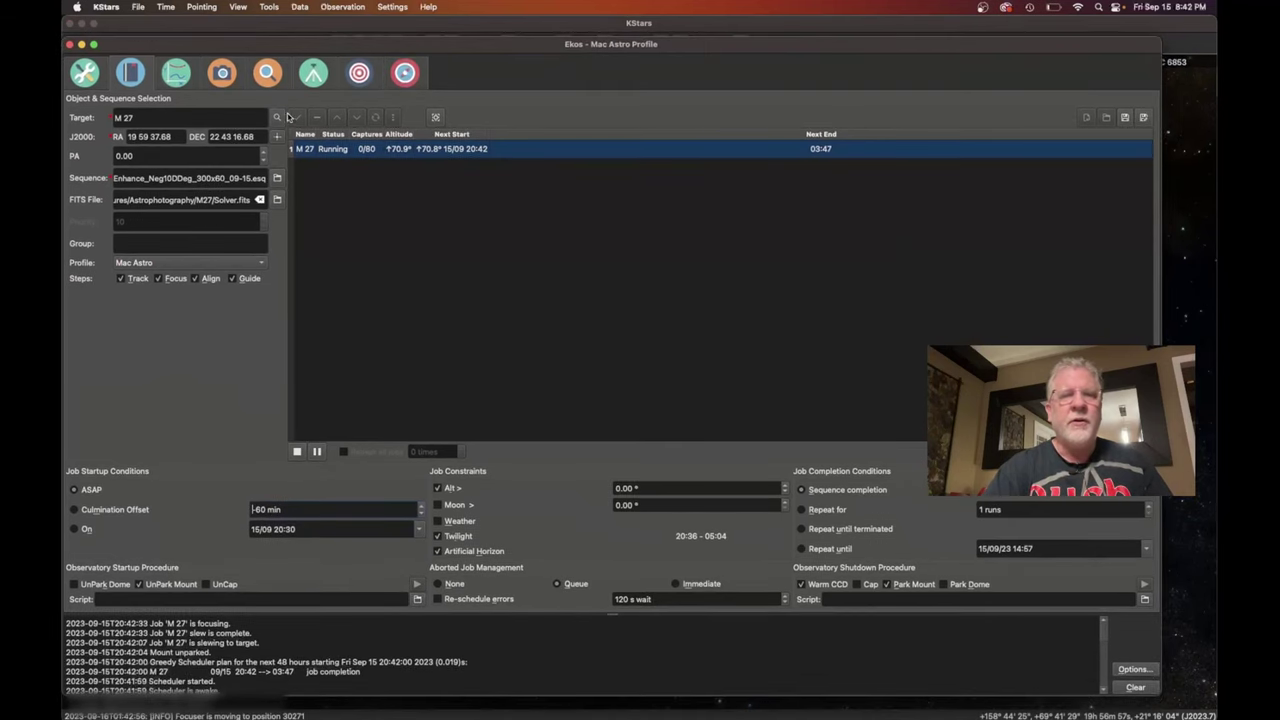
{"action": "left_click", "coordinate": [268, 73]}
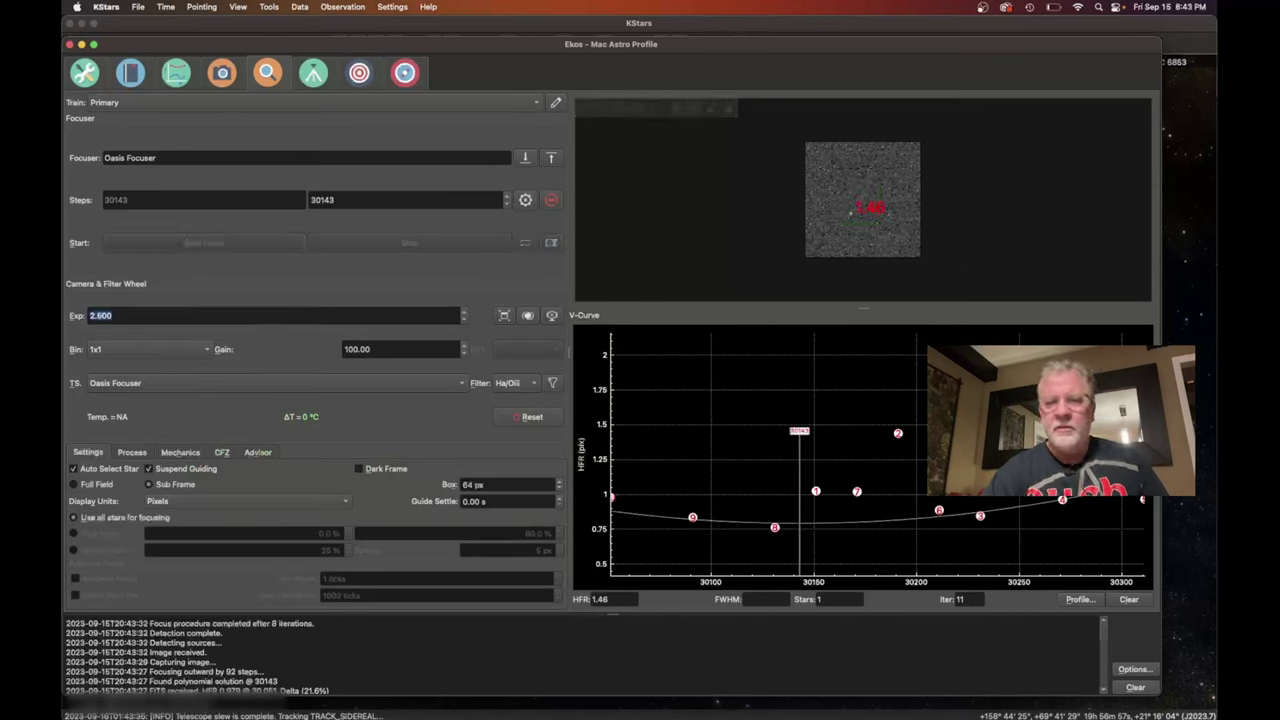
{"action": "mouse_move", "coordinate": [806, 524]}
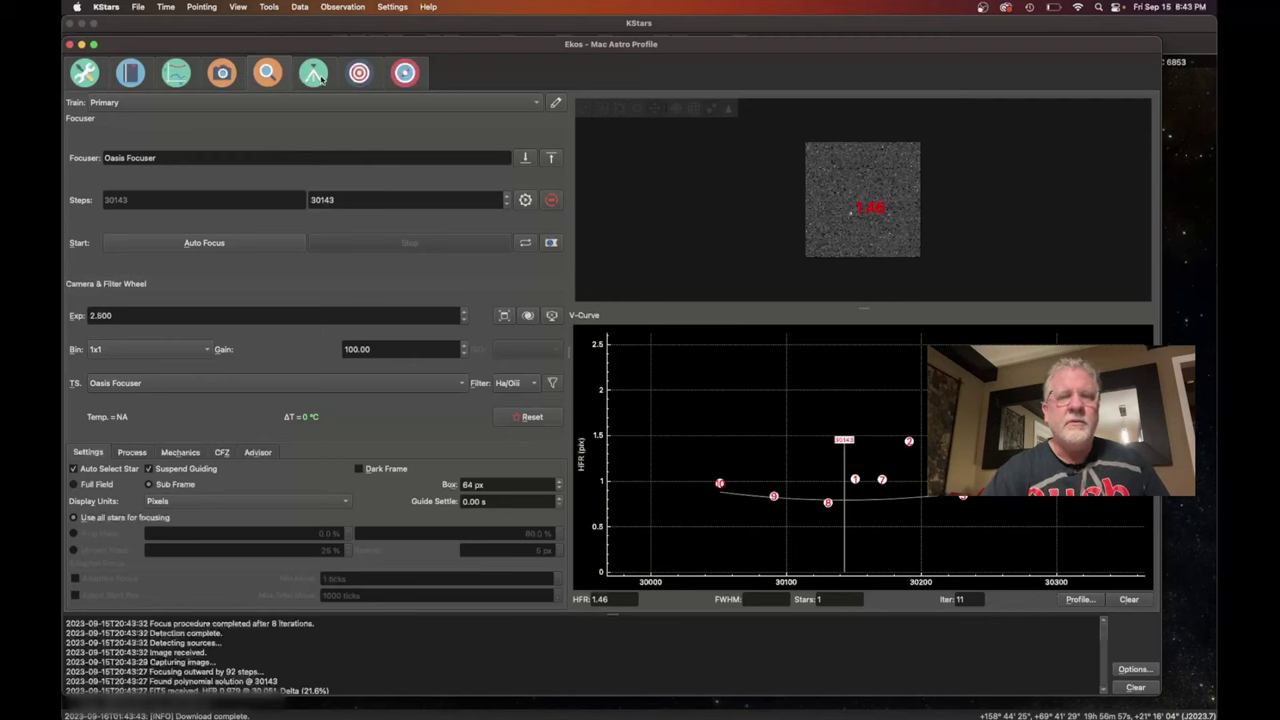
Monitor the plate-solving alignment and compare the solver's field of view with M 27 on the sky map.
{"action": "left_click", "coordinate": [359, 79]}
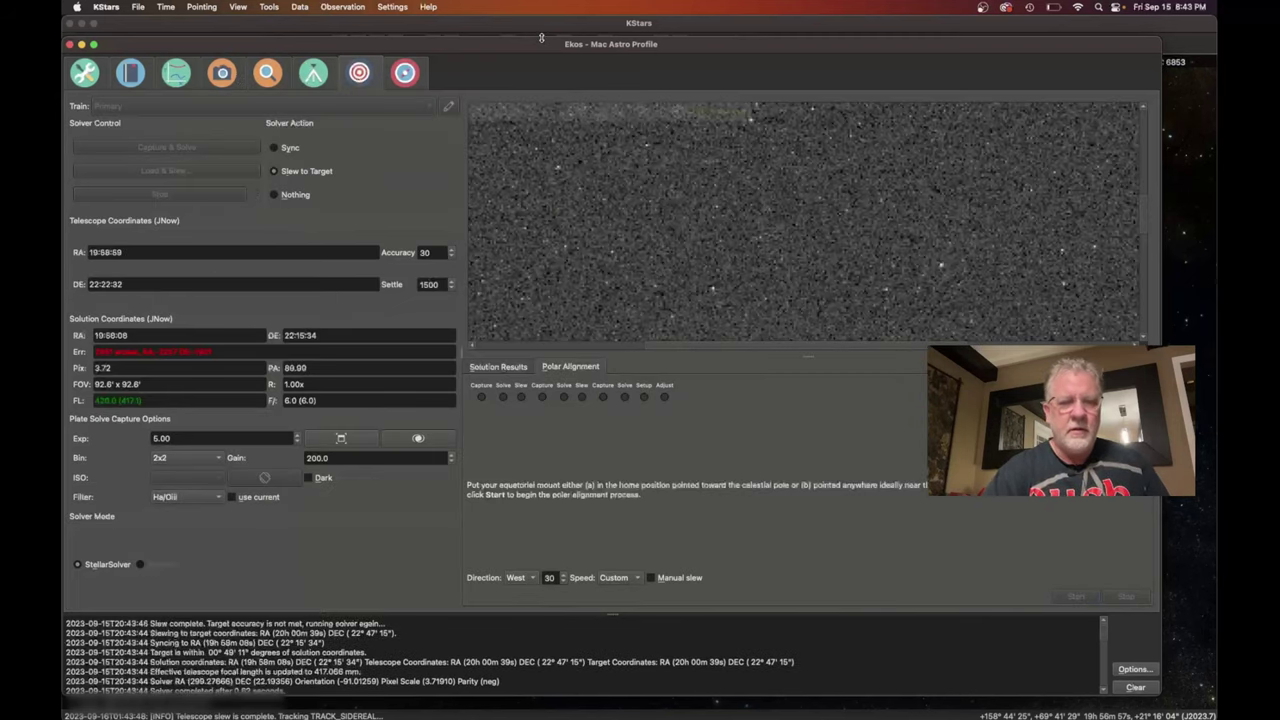
{"action": "left_click_drag", "start_coordinate": [541, 46], "coordinate": [515, 557]}
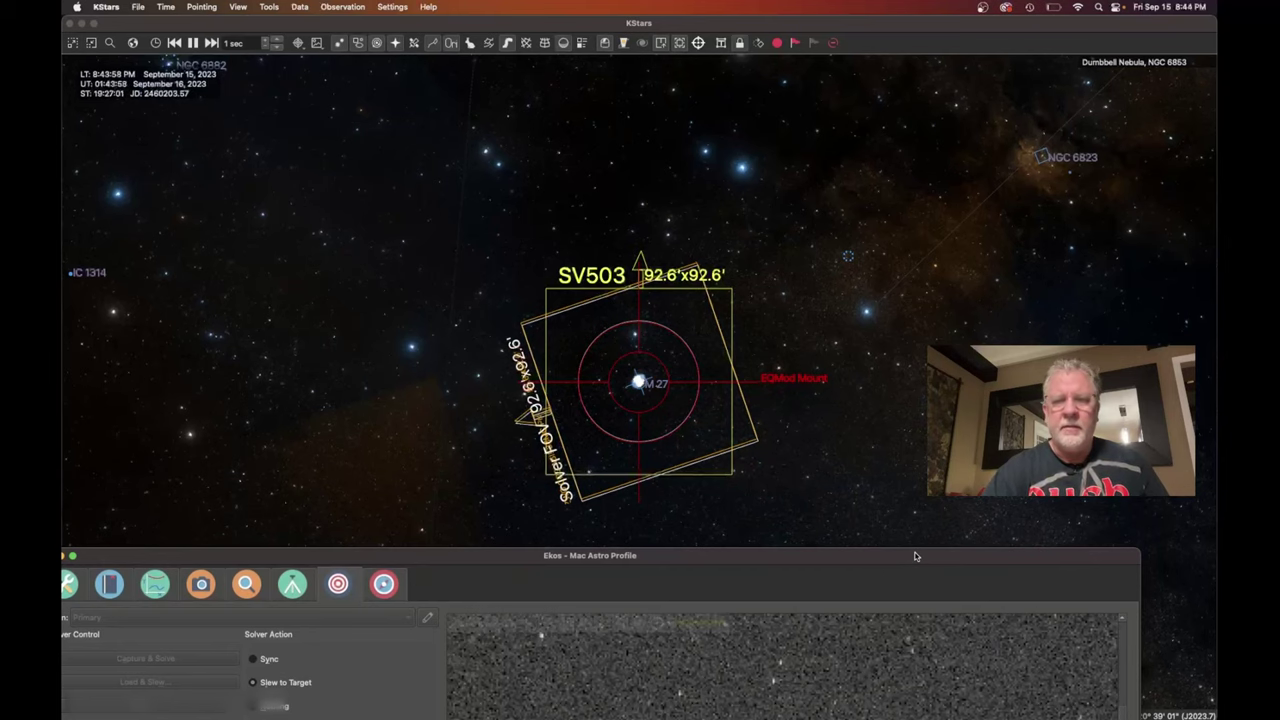
{"action": "left_click_drag", "start_coordinate": [914, 556], "coordinate": [903, 526]}
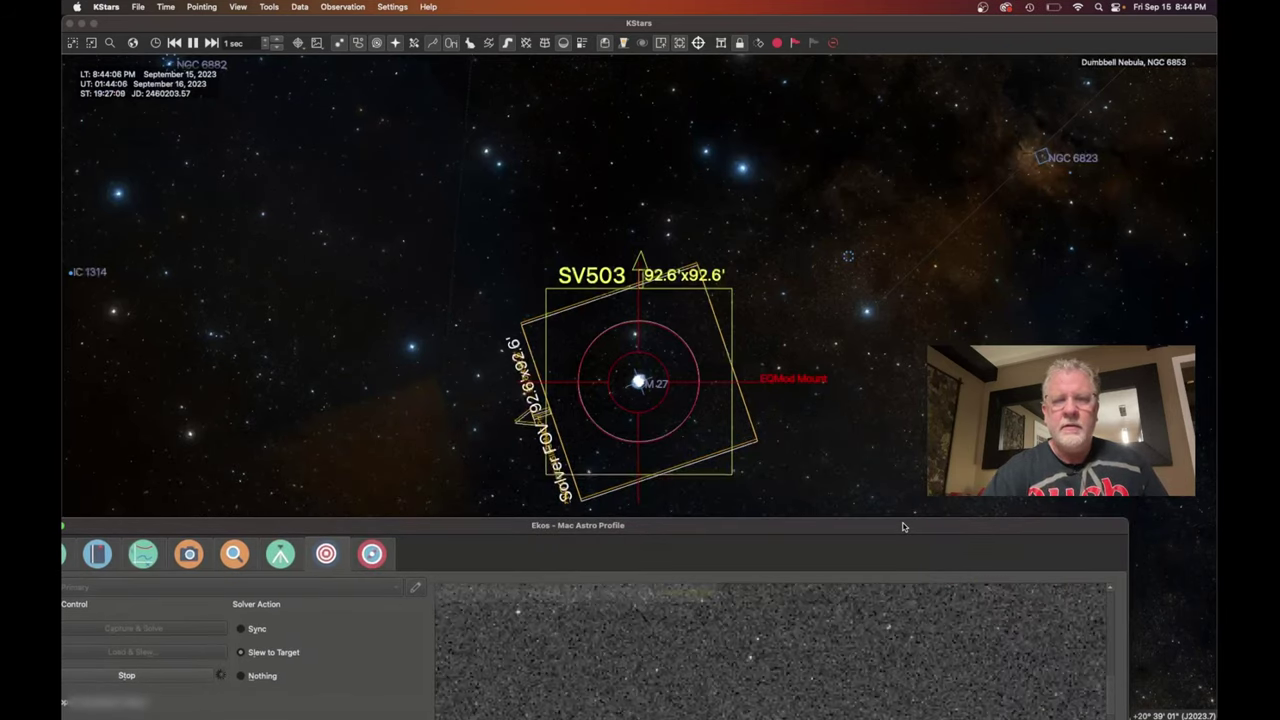
{"action": "left_click_drag", "start_coordinate": [903, 527], "coordinate": [948, 38]}
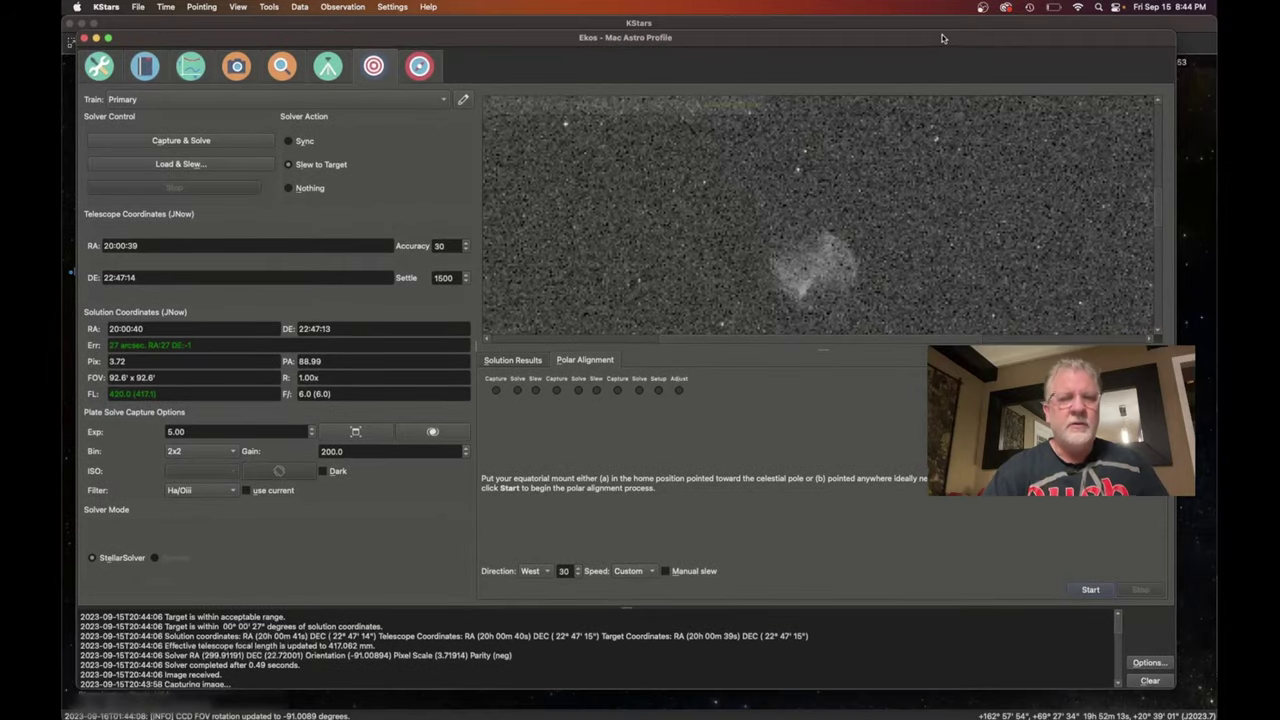
Check the scheduler job's progress, switch to StellarMate in Safari, and reposition and enlarge the PHD2 Guiding window to watch guiding.
{"action": "left_click", "coordinate": [153, 67]}
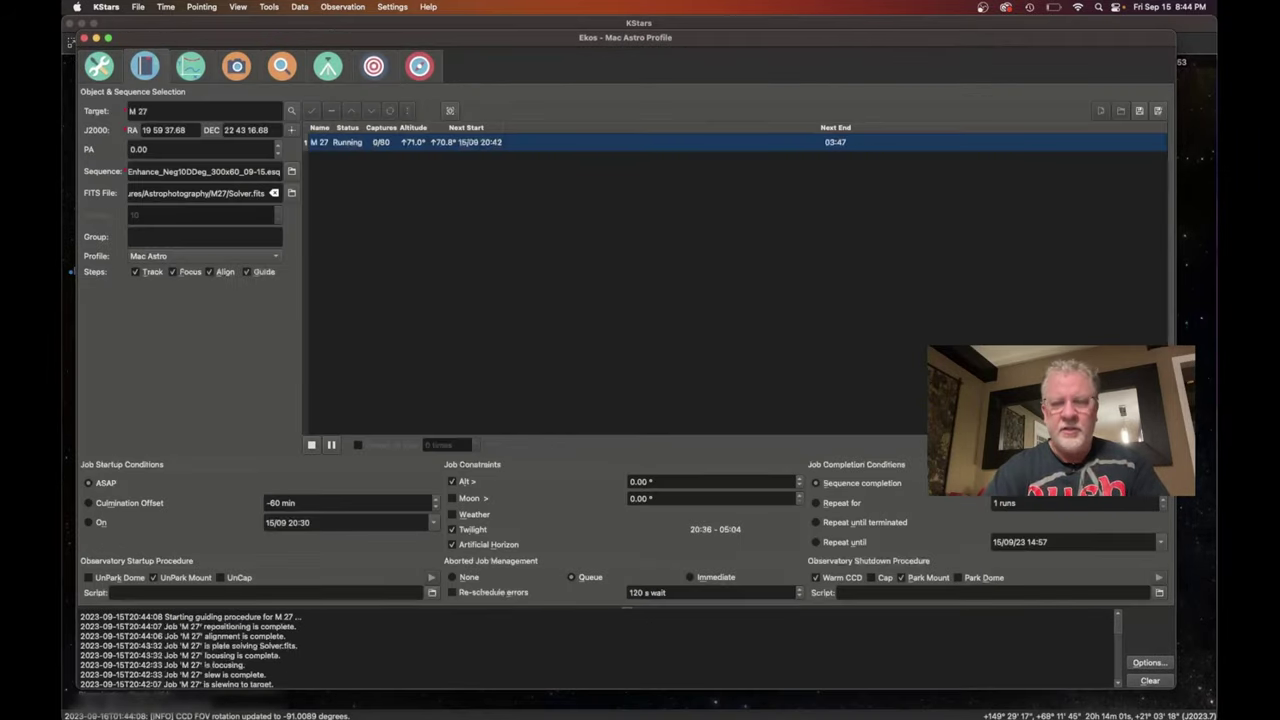
{"action": "mouse_move", "coordinate": [477, 700]}
{"action": "left_click", "coordinate": [354, 694]}
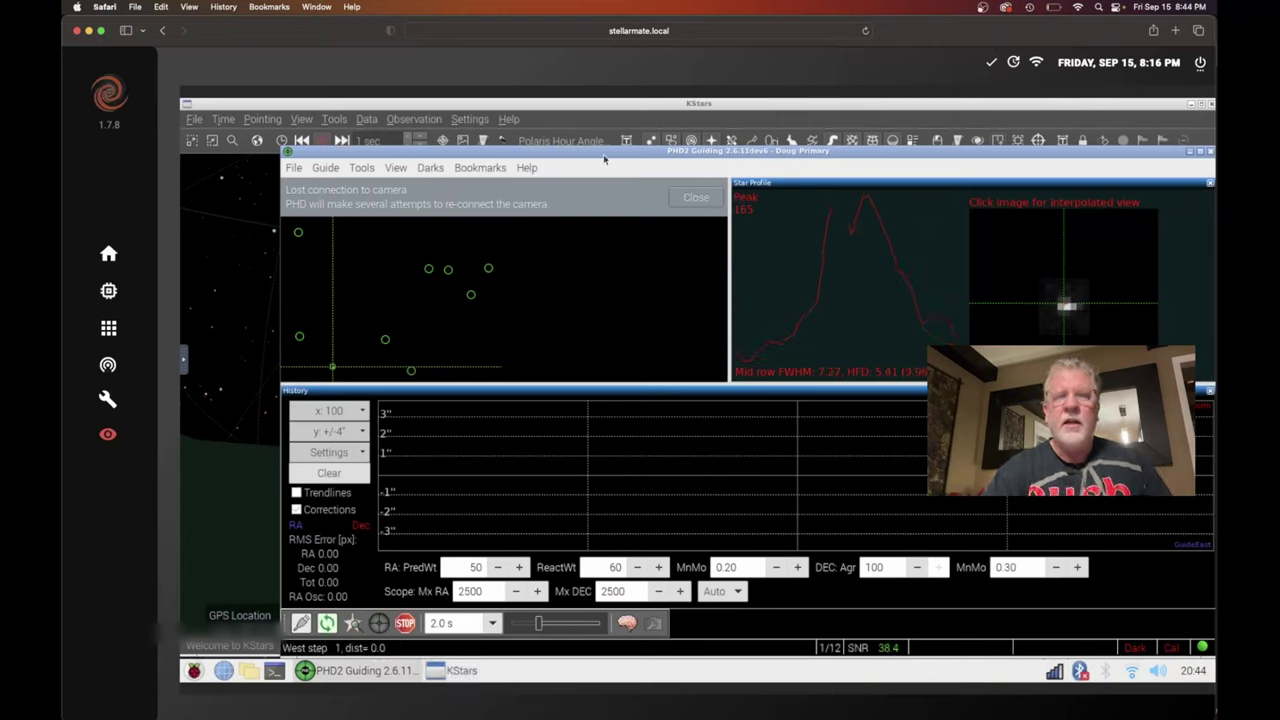
{"action": "left_click_drag", "start_coordinate": [604, 158], "coordinate": [534, 152]}
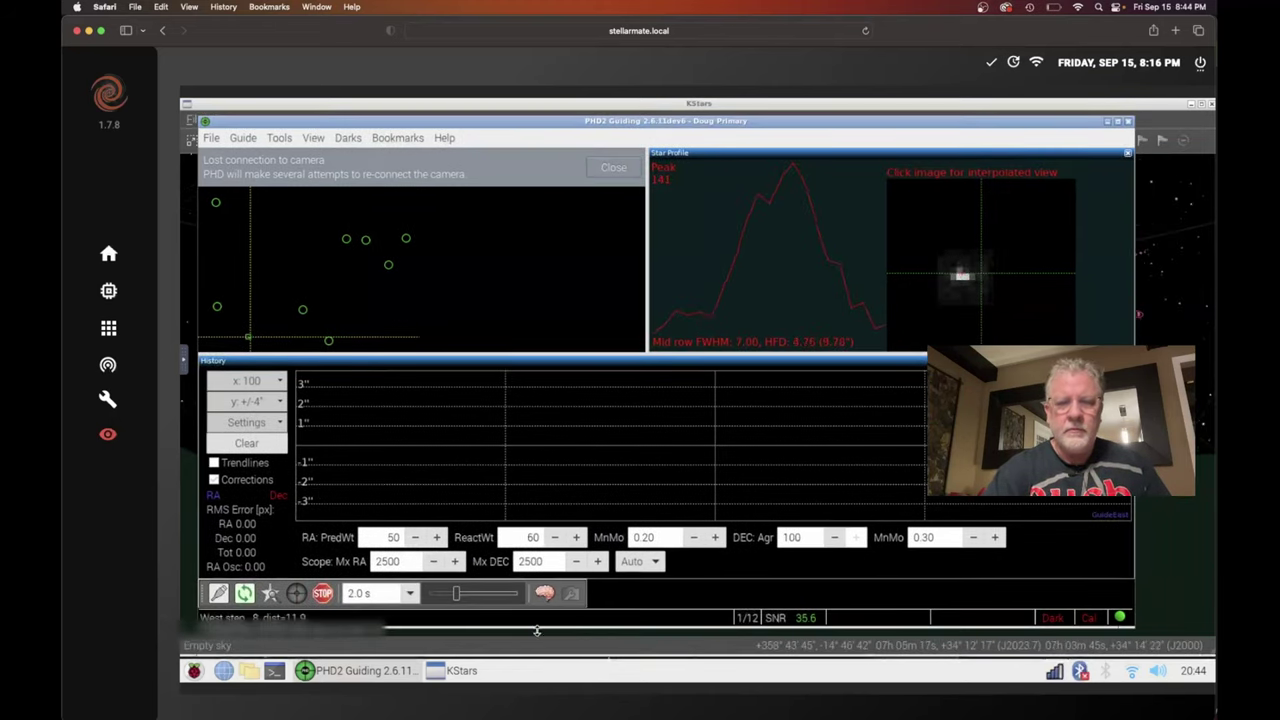
{"action": "left_click_drag", "start_coordinate": [537, 630], "coordinate": [534, 648]}
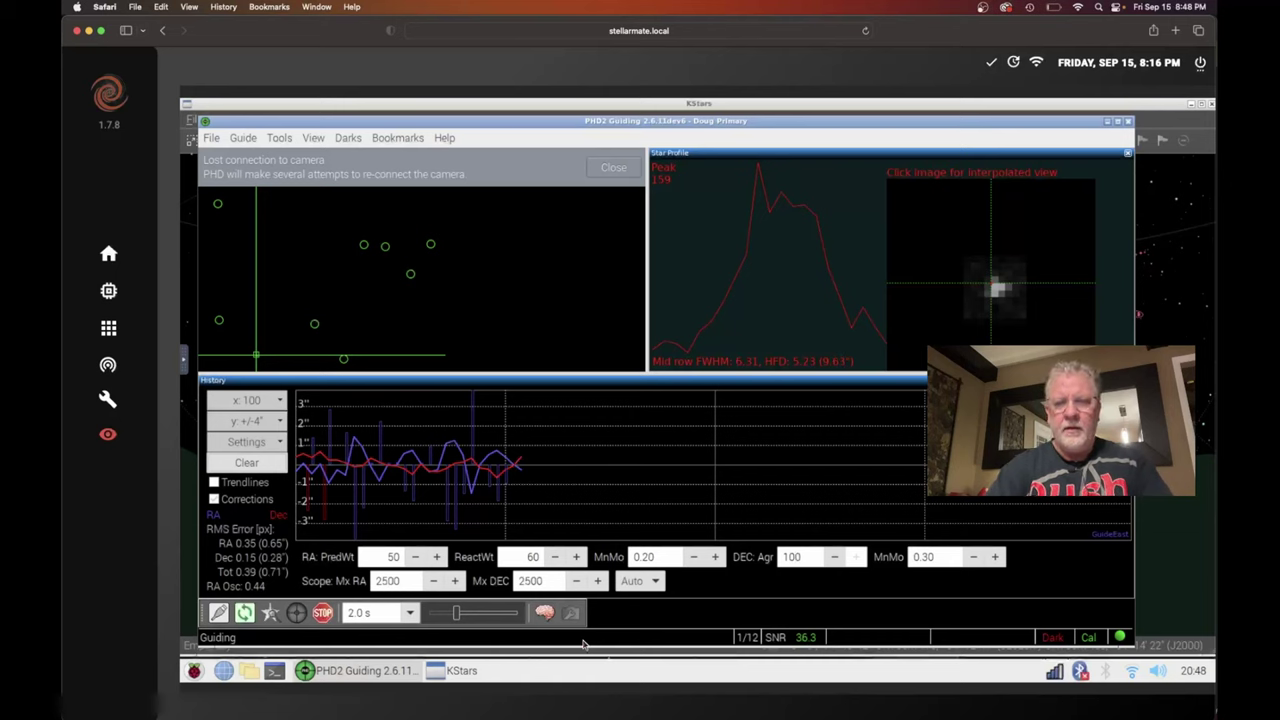
Switch back to KStars and widen the mount, focus and guide section of the Ekos session overview.
{"action": "mouse_move", "coordinate": [600, 700]}
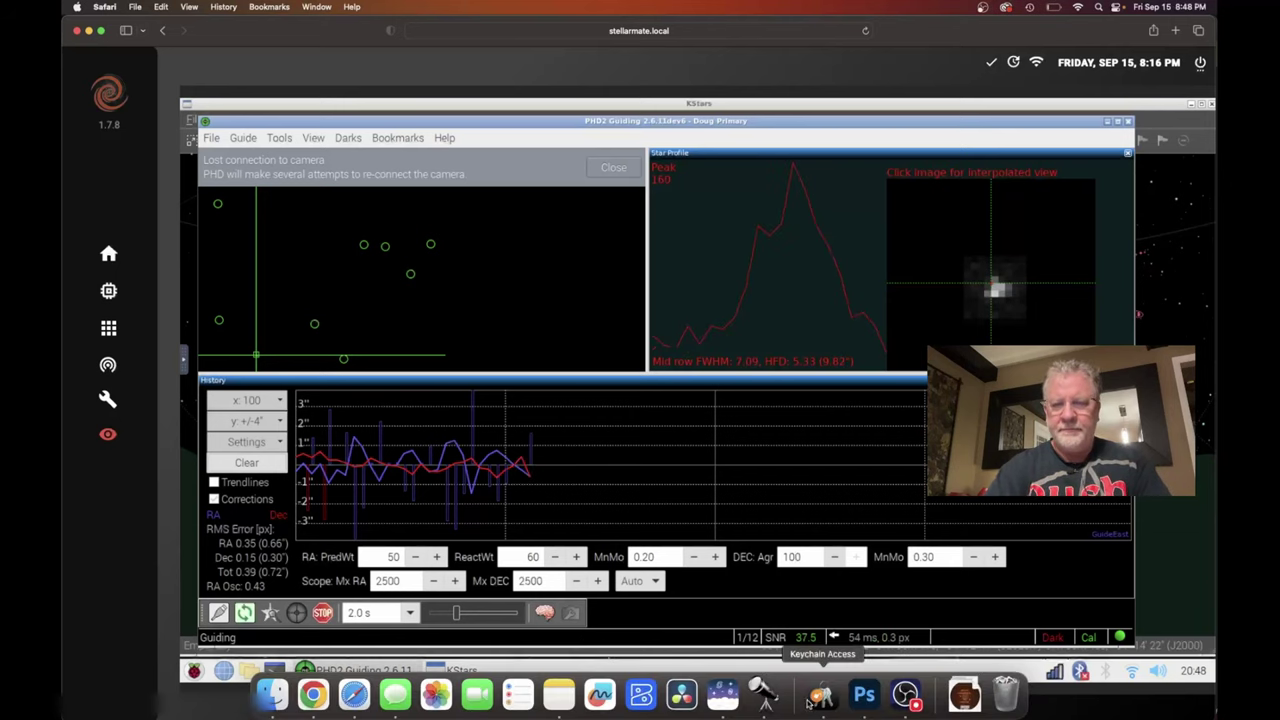
{"action": "left_click", "coordinate": [766, 695]}
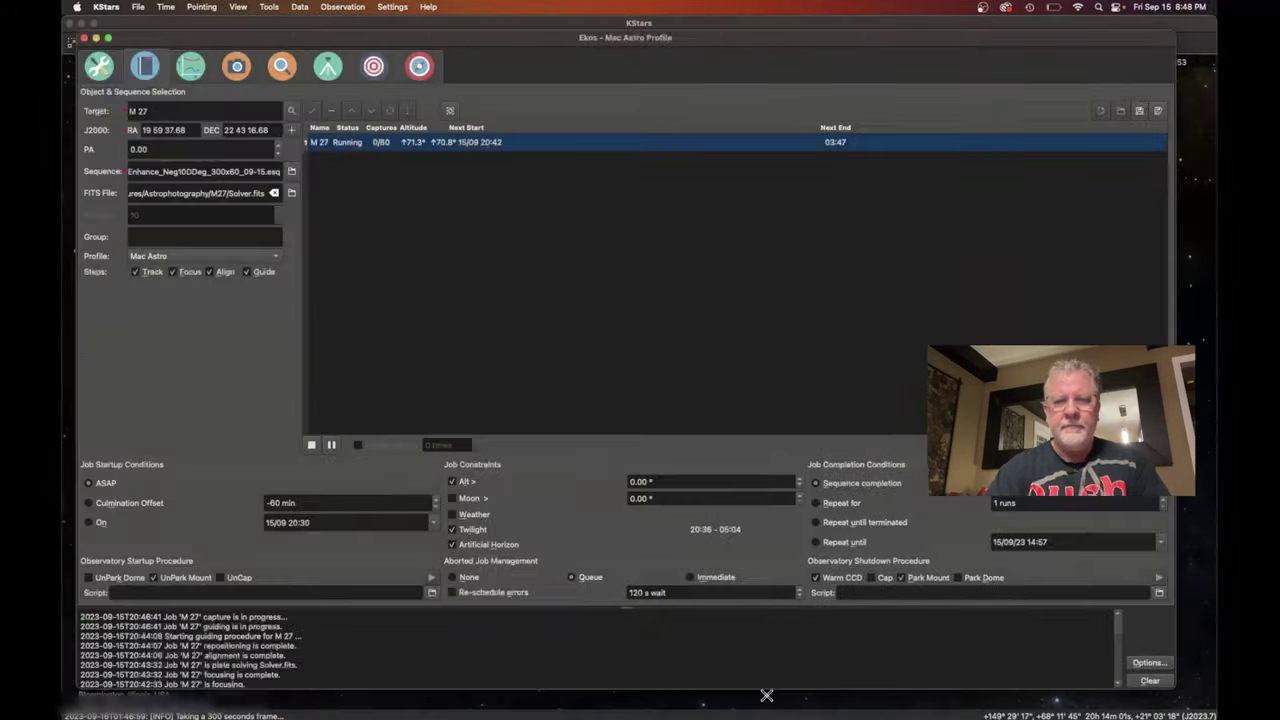
{"action": "left_click", "coordinate": [98, 66]}
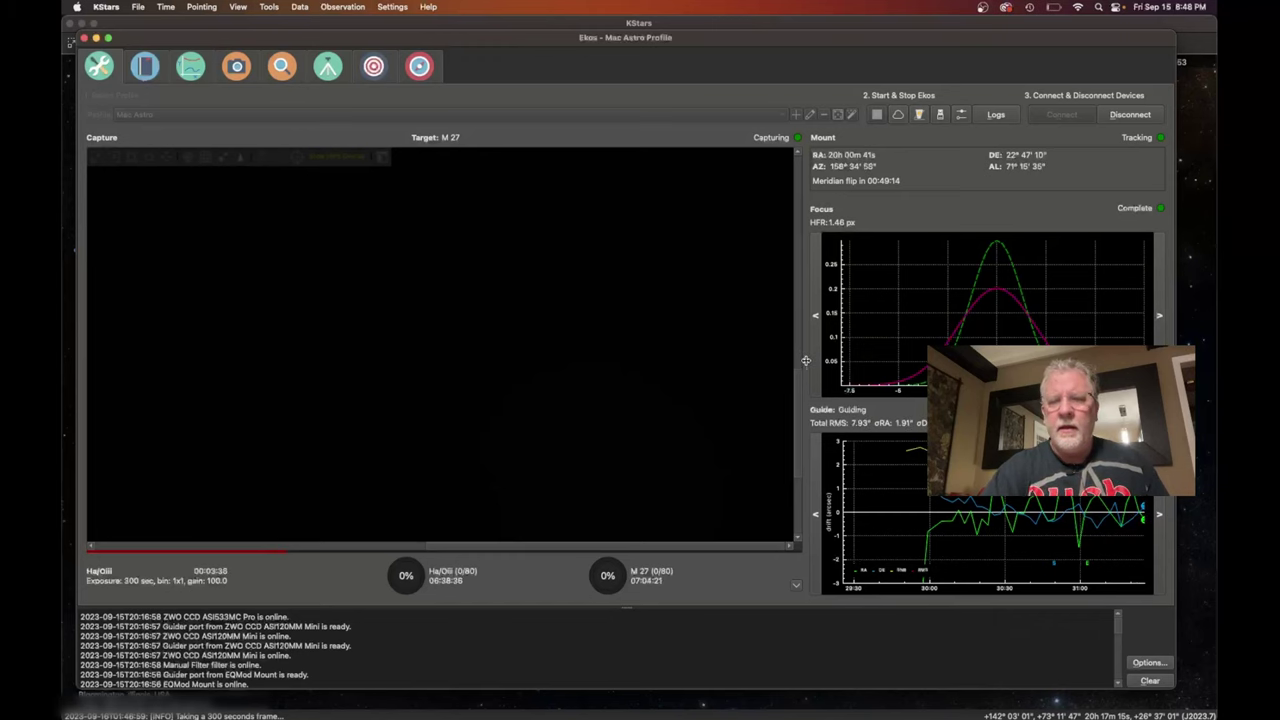
{"action": "left_click_drag", "start_coordinate": [805, 360], "coordinate": [635, 367]}
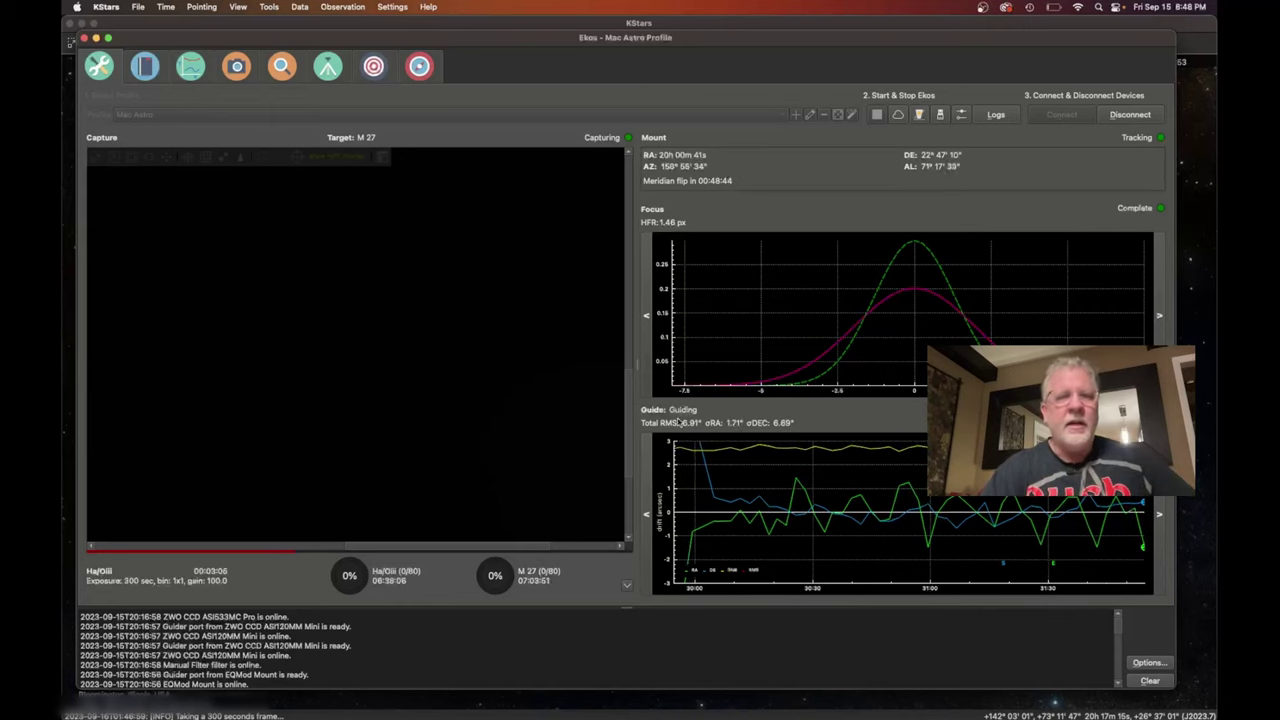
Review the running capture sequence's settings and its guide and focus limits.
{"action": "left_click", "coordinate": [236, 68]}
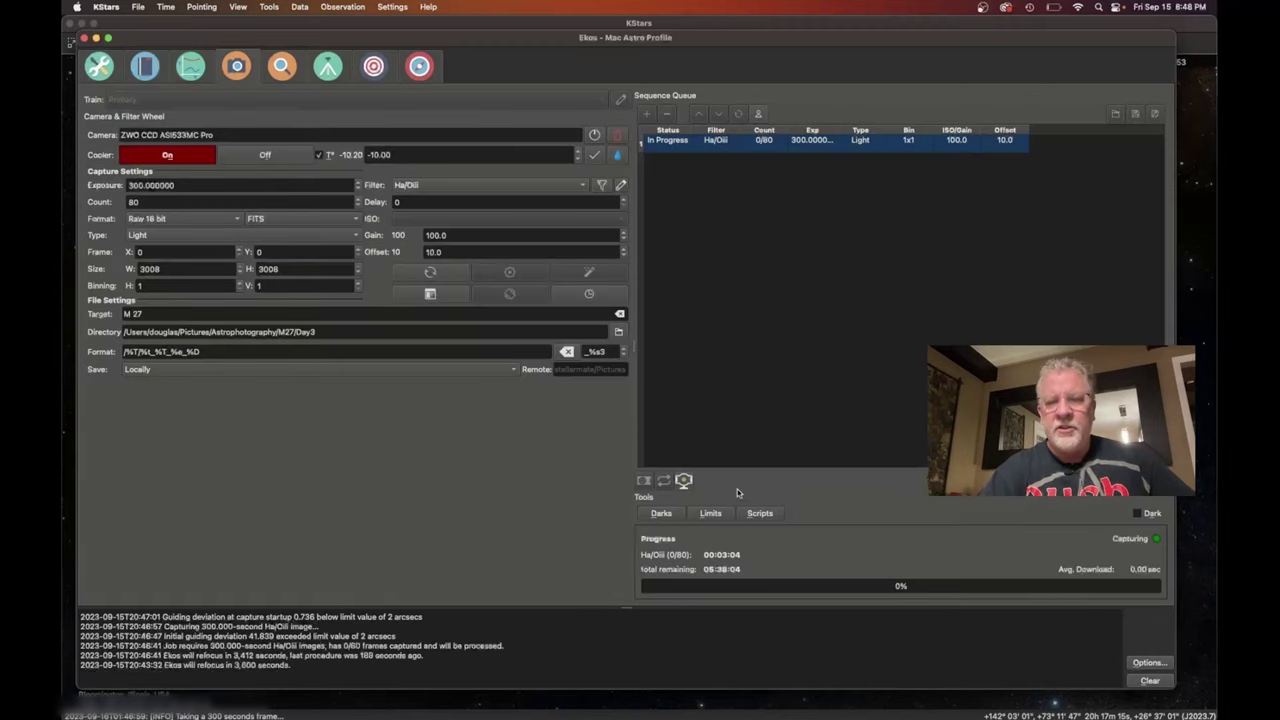
{"action": "left_click", "coordinate": [711, 513]}
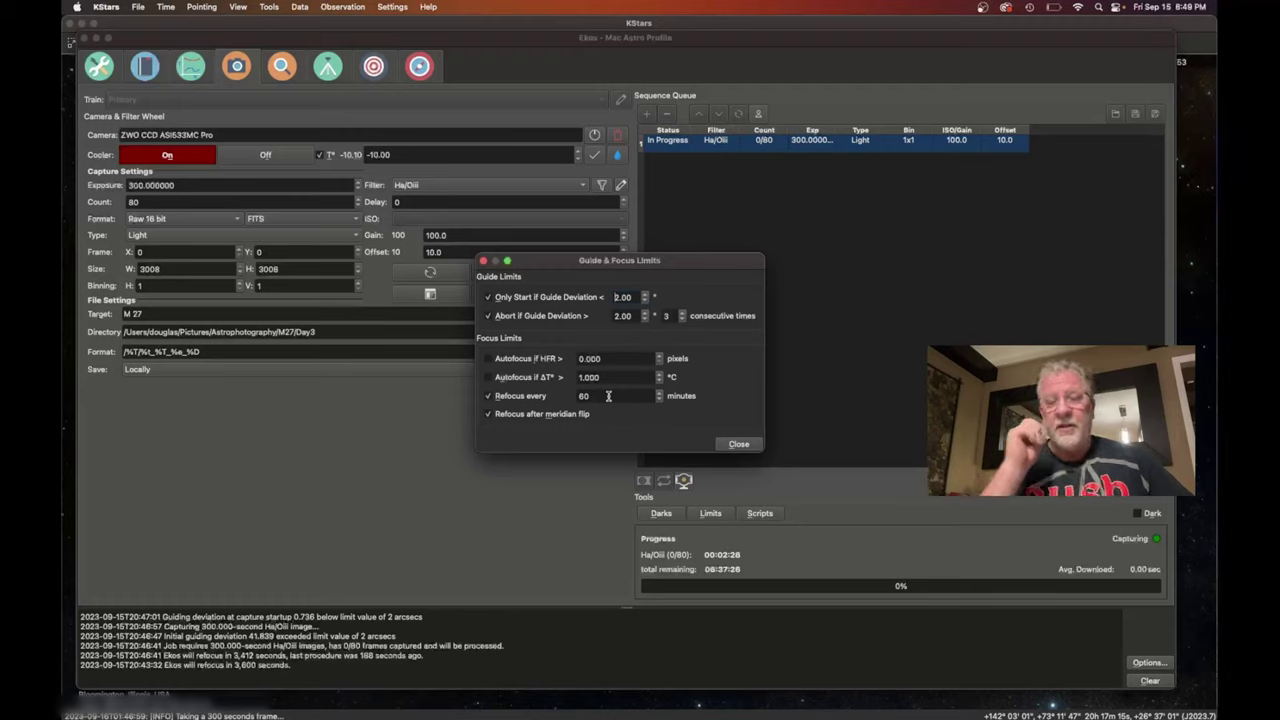
{"action": "left_click", "coordinate": [738, 444]}
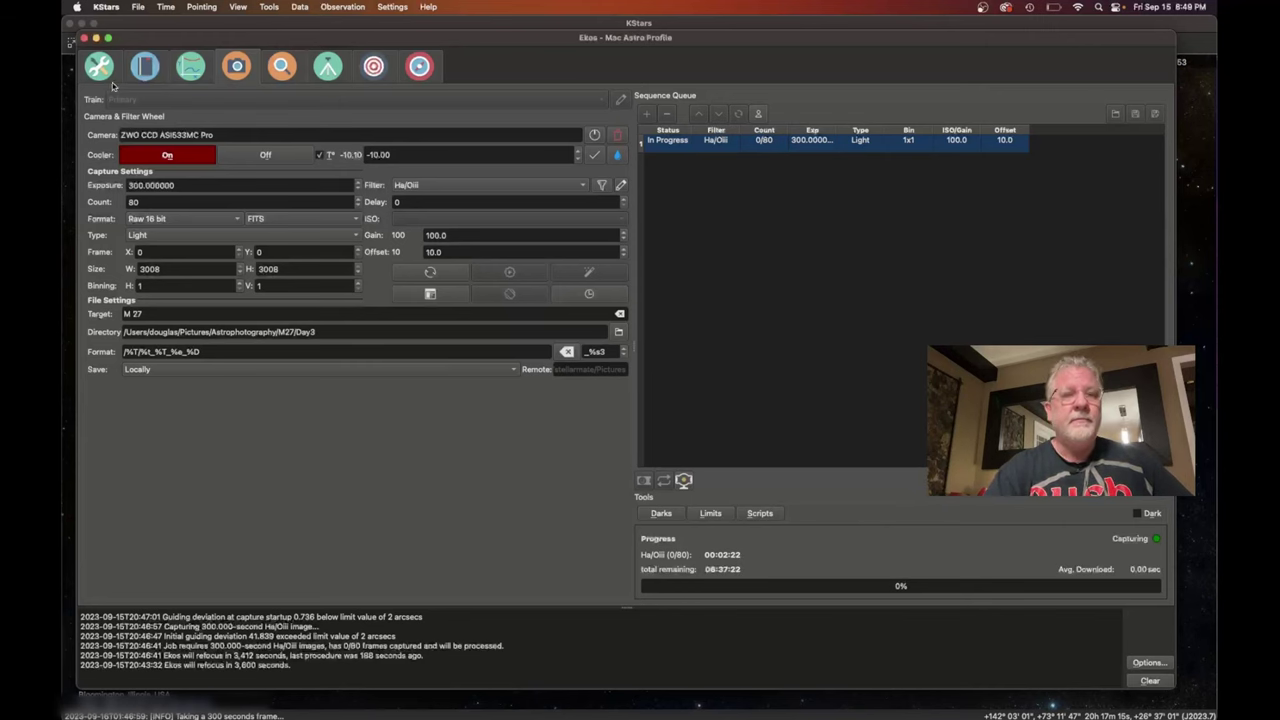
Check the session overview and the analysis timeline, and dismiss the low battery notification.
{"action": "left_click", "coordinate": [99, 66]}
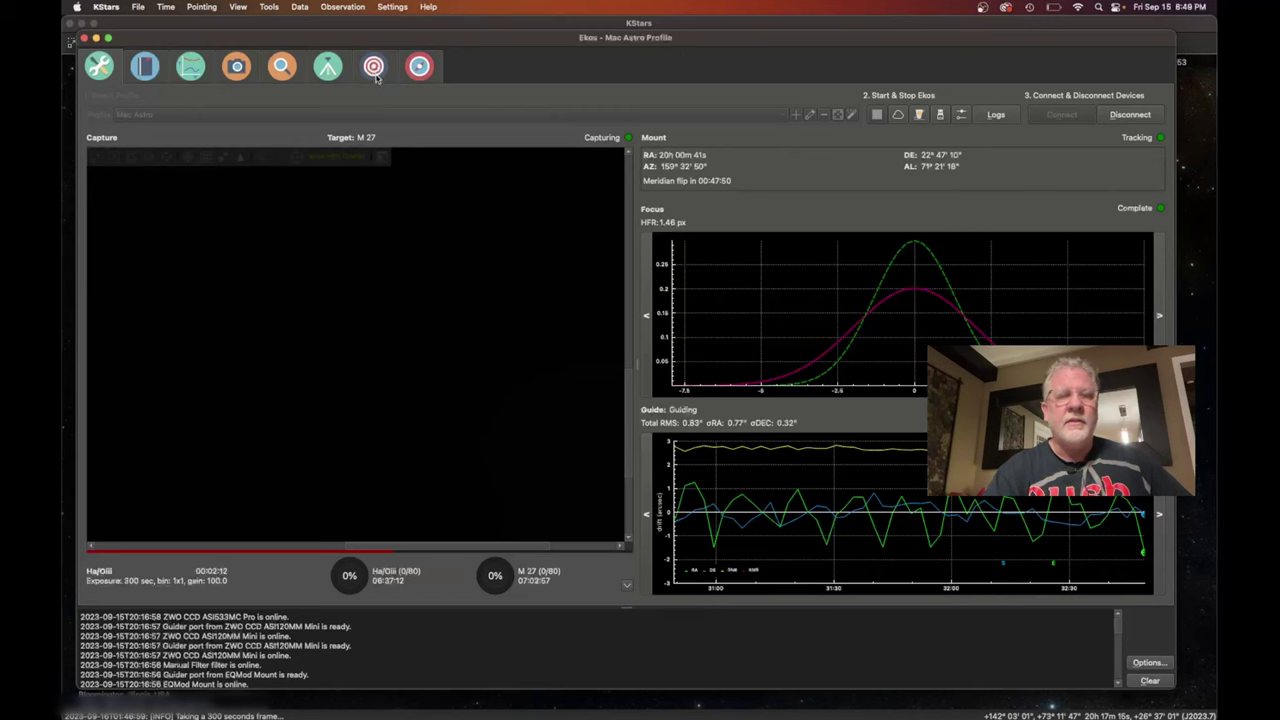
{"action": "left_click", "coordinate": [192, 68]}
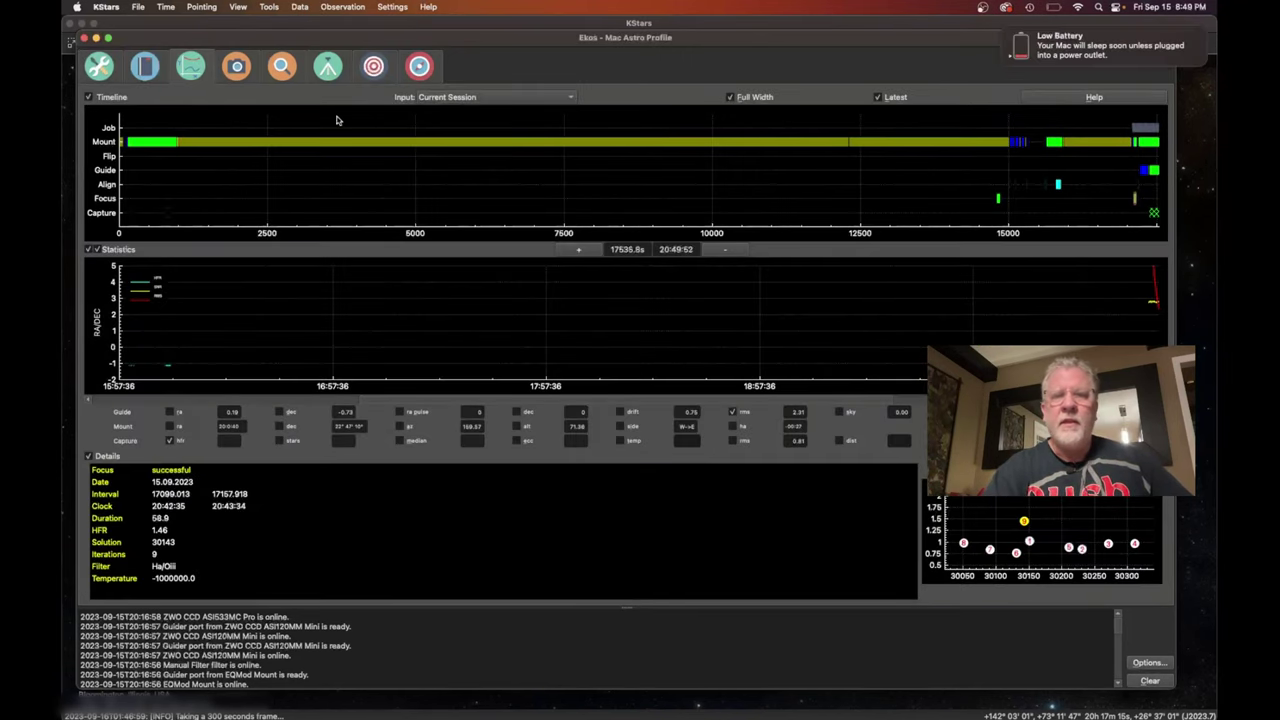
{"action": "left_click", "coordinate": [1007, 31]}
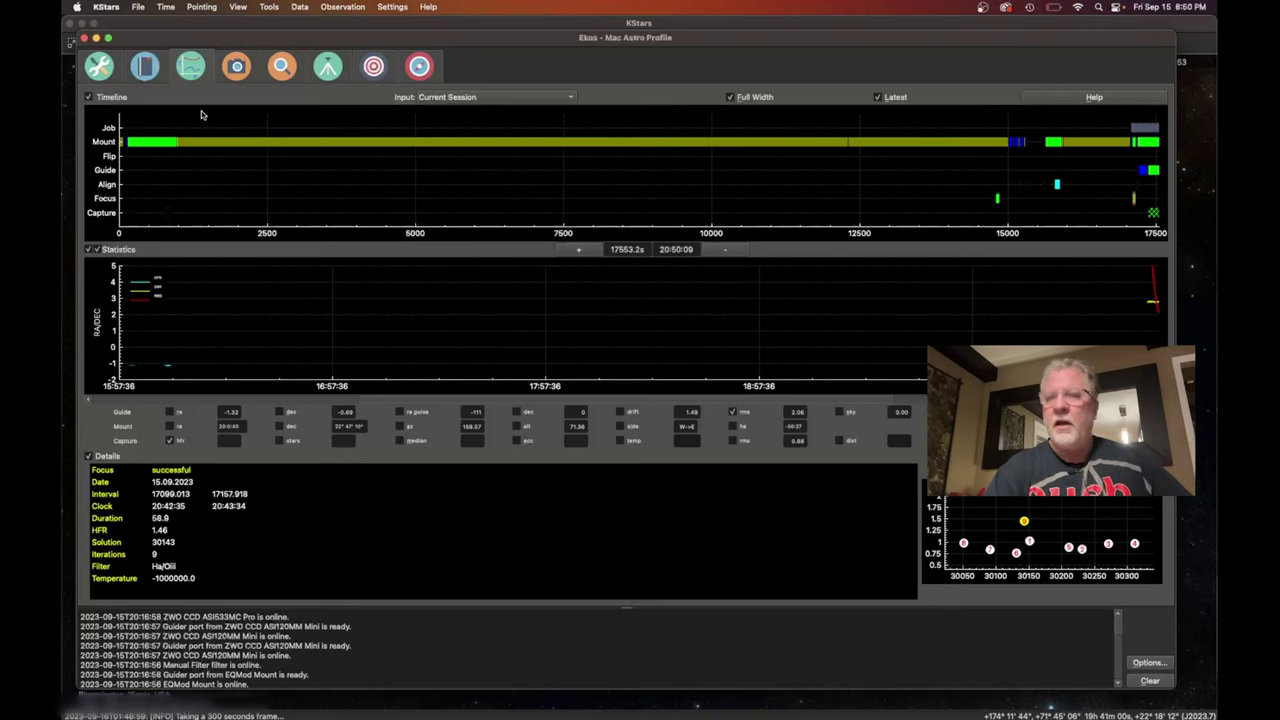
View the captured M 27 frame in the session overview, fit it to the preview and zoom on the nebula.
{"action": "left_click", "coordinate": [99, 66]}
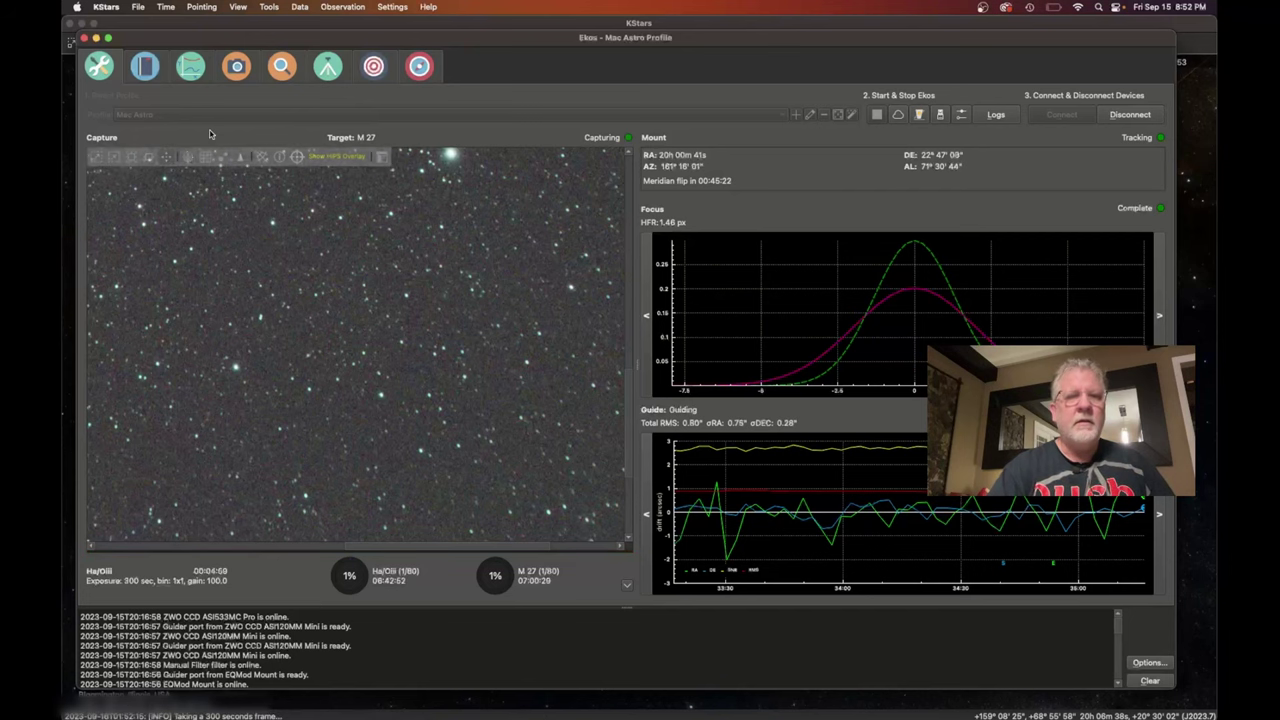
{"action": "left_click", "coordinate": [147, 158]}
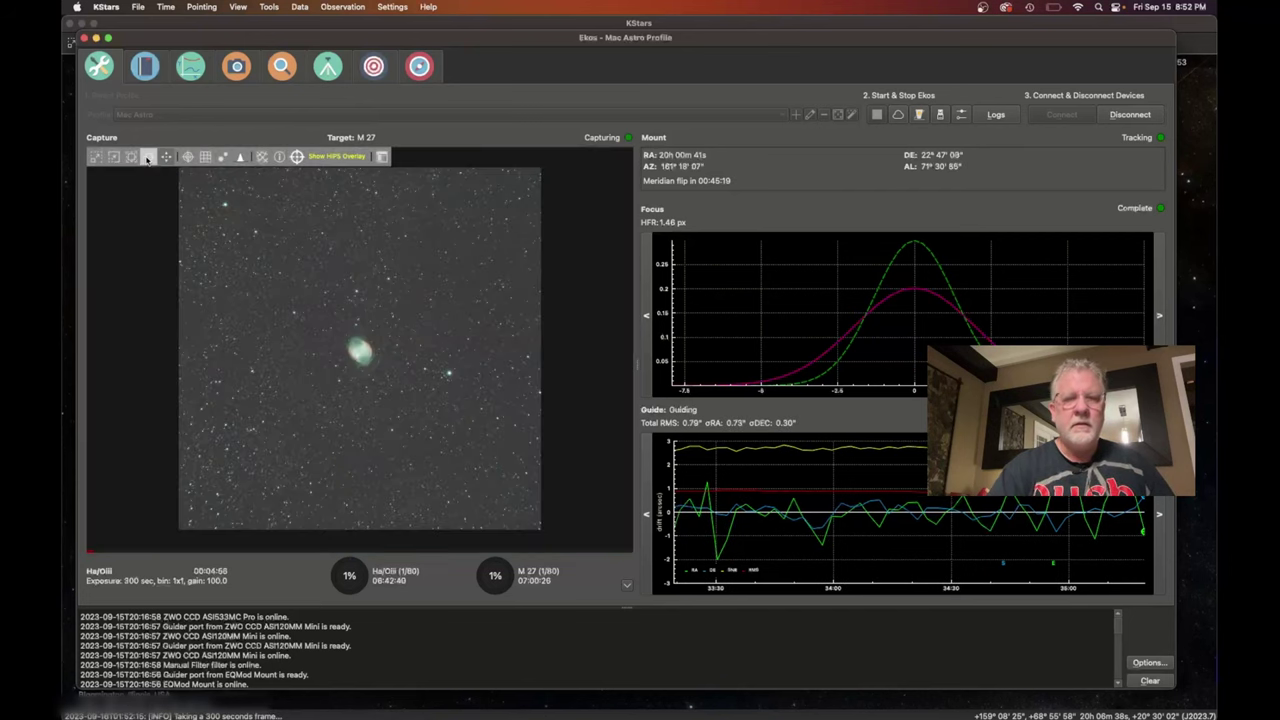
{"action": "left_click", "coordinate": [95, 160]}
{"action": "scroll", "coordinate": [269, 357], "scroll_direction": "down", "scroll_amount": 3}
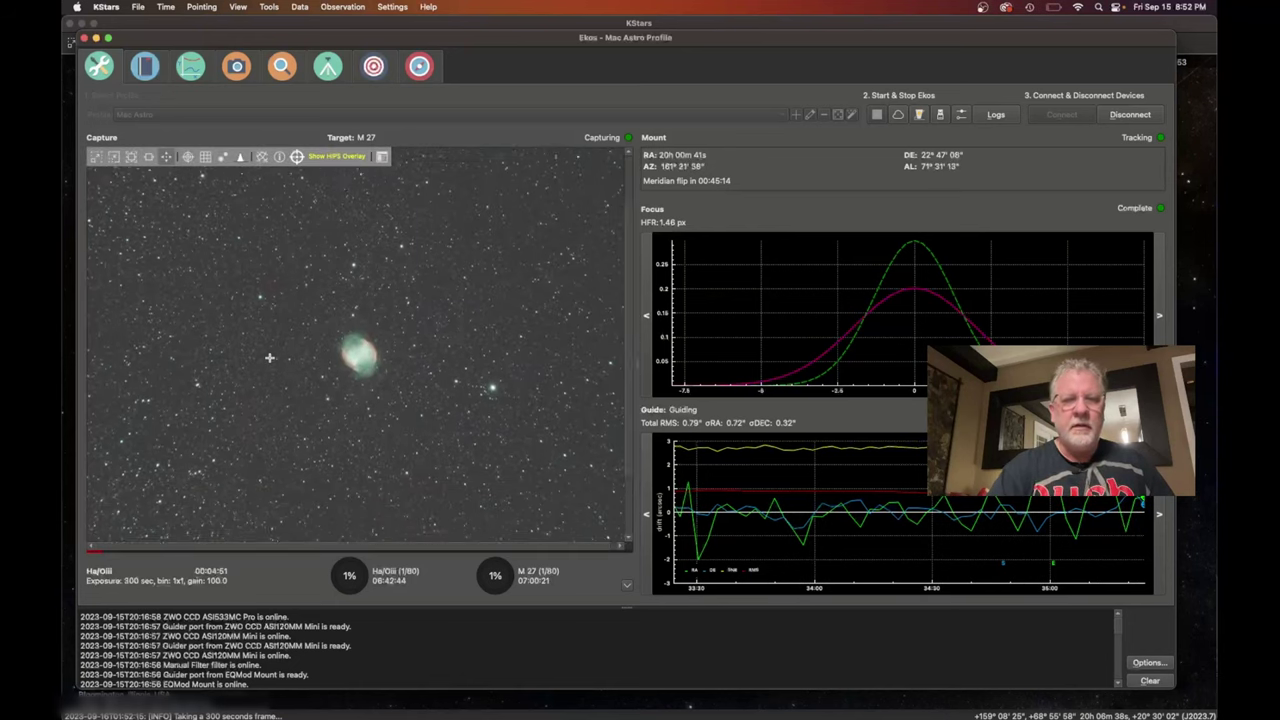
{"action": "scroll", "coordinate": [269, 357], "scroll_direction": "down", "scroll_amount": 1}
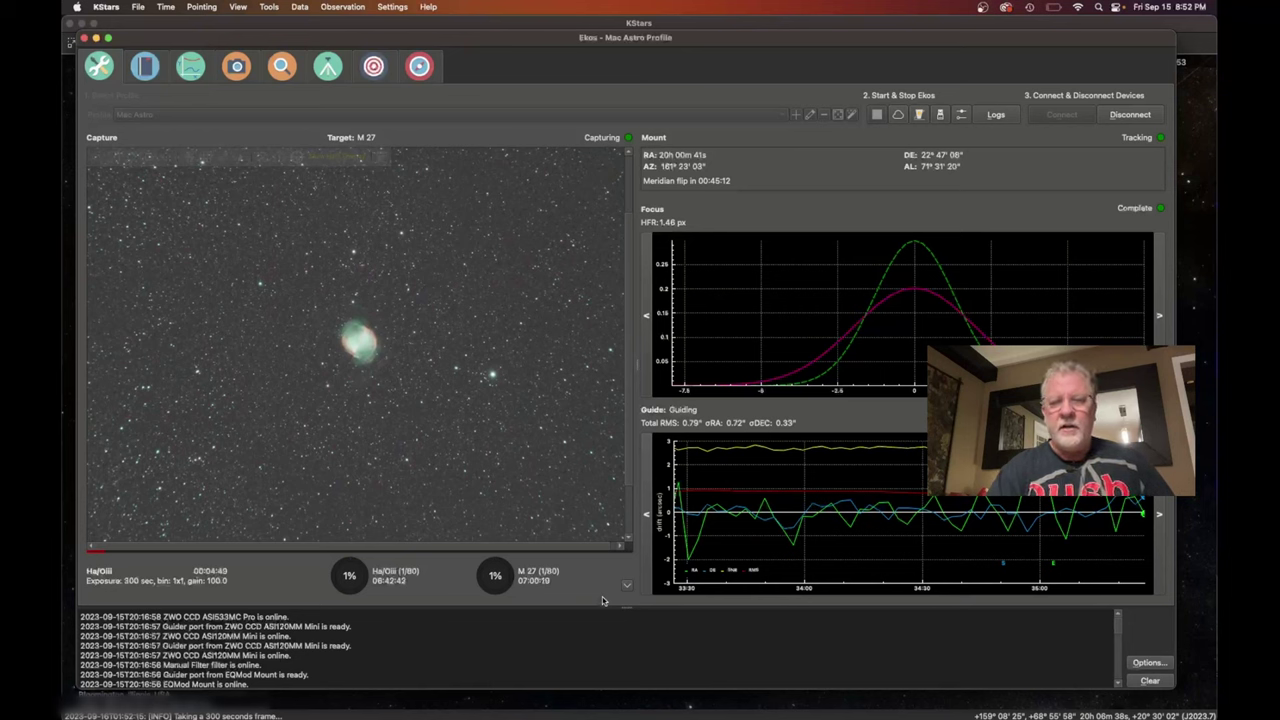